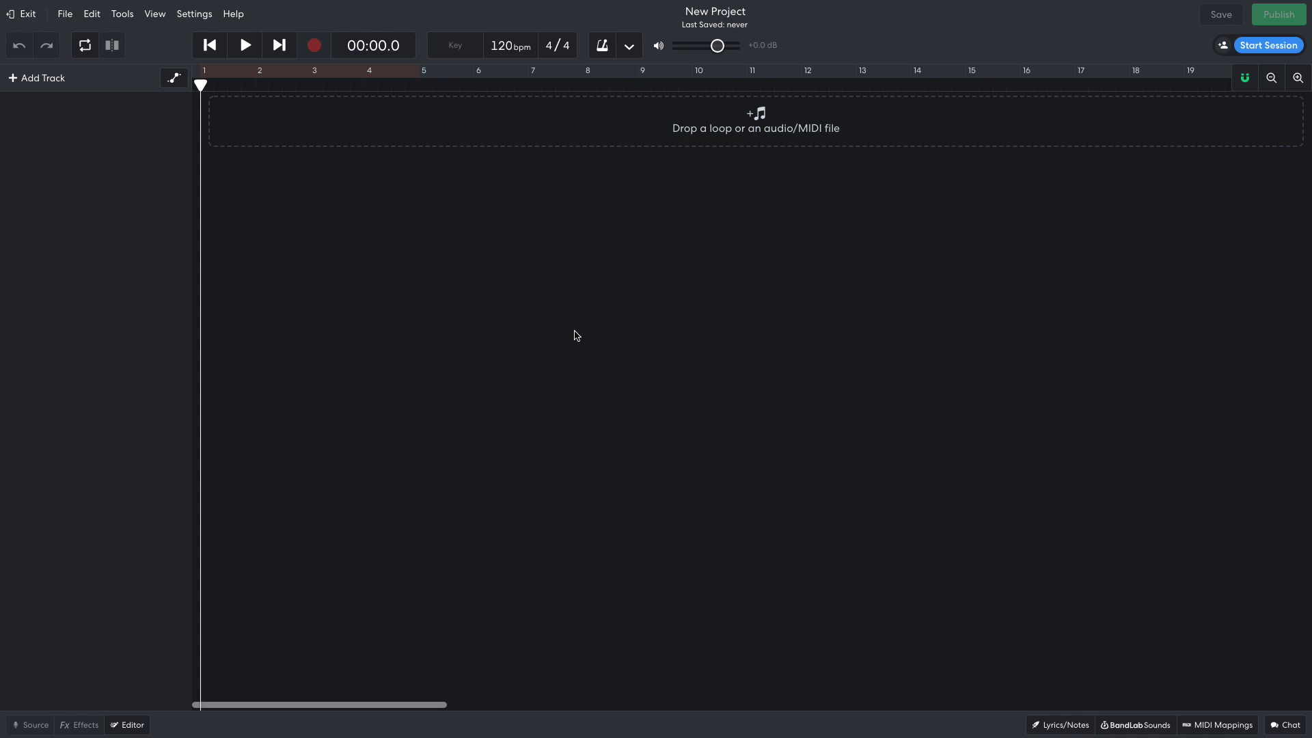
Change the project tempo to 145 bpm and choose A# minor from the Key list.
double_click(500, 45)
text(145)
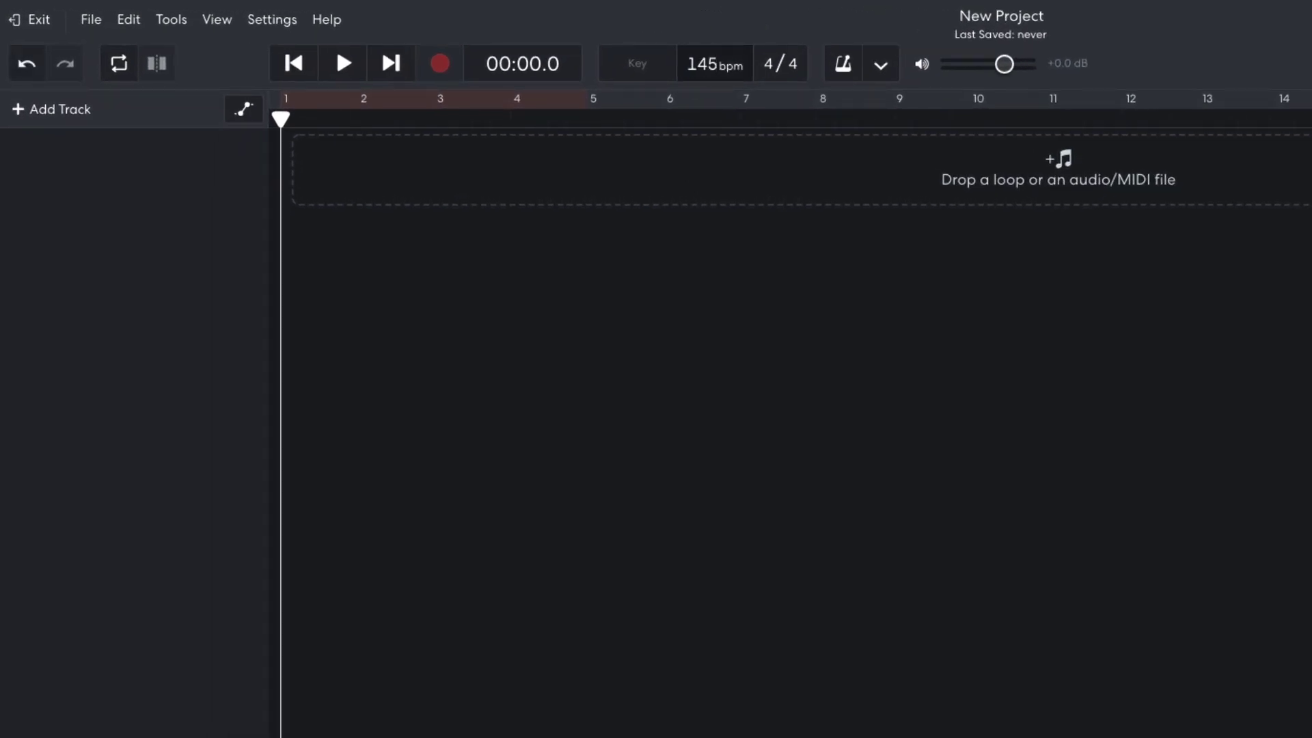
click(663, 72)
scroll(676, 130, down, 3)
scroll(670, 212, down, 2)
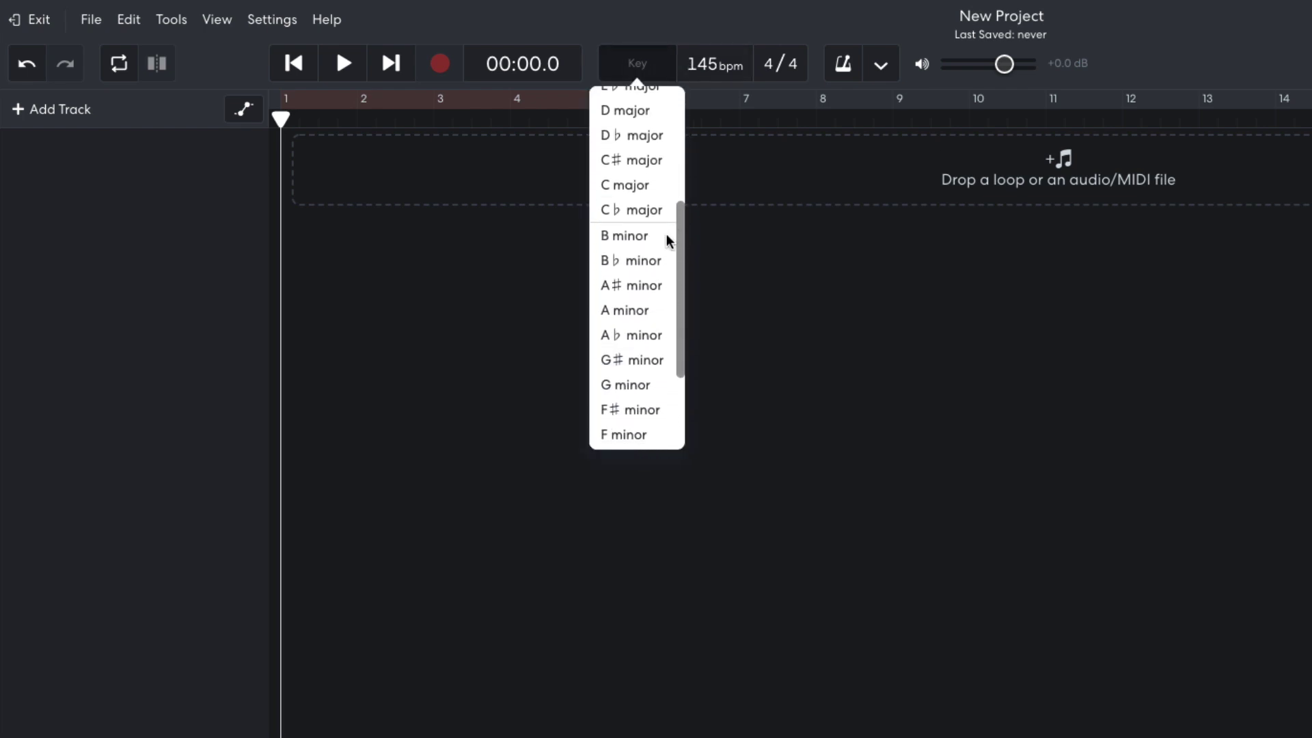
click(640, 286)
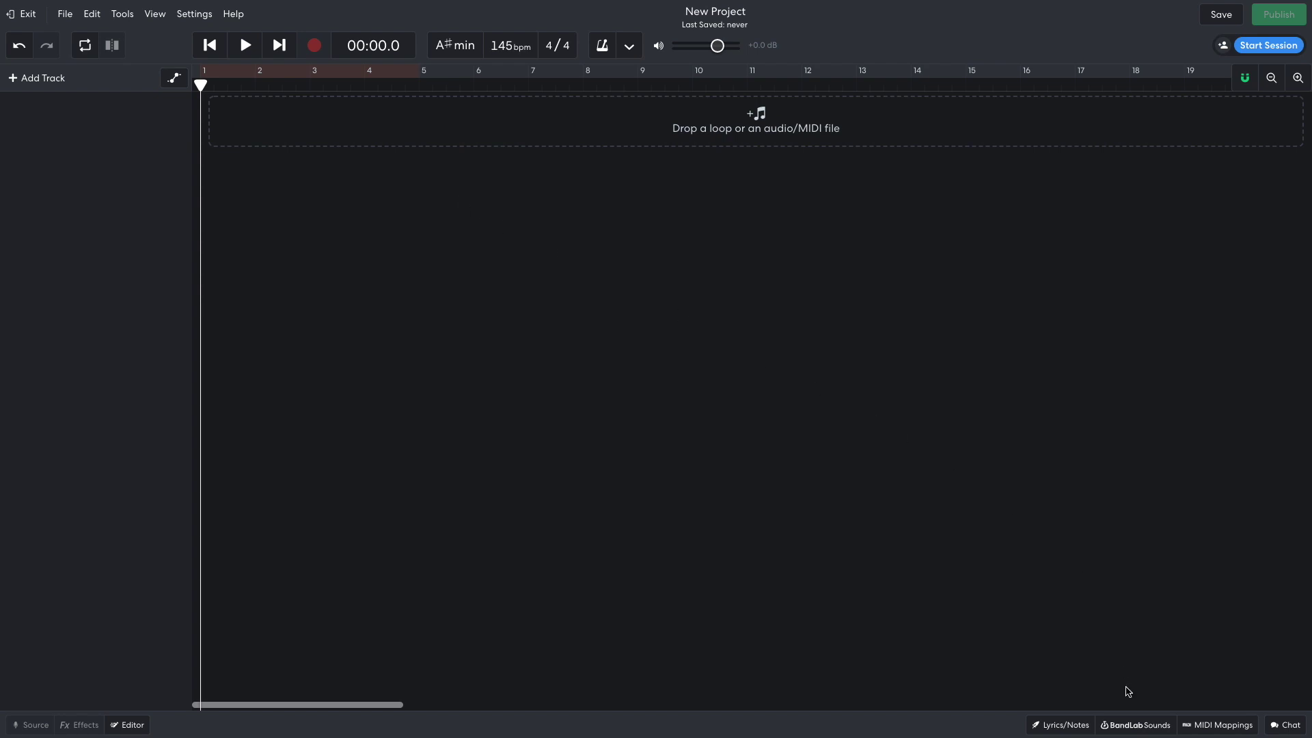
Search BandLab Sounds for 'jungle' and filter the 90's Jungle pack to Drum loops.
click(1136, 726)
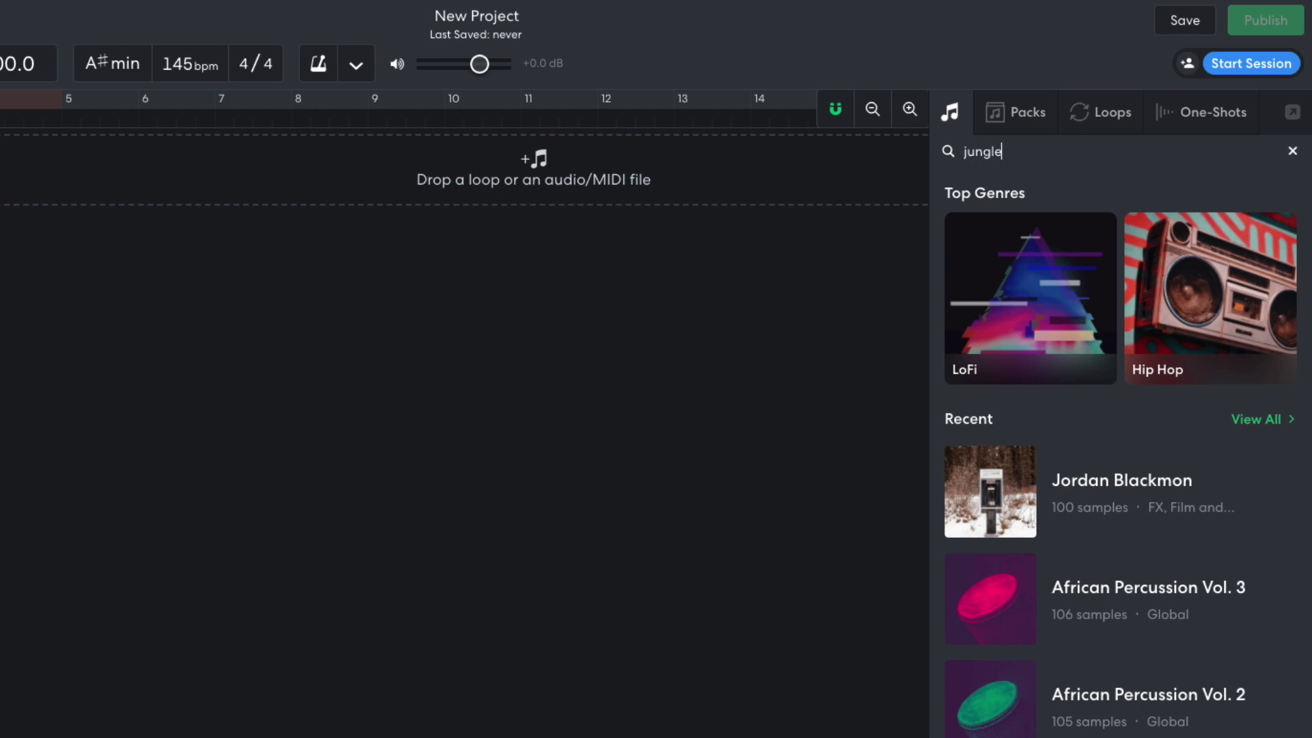
key(Return)
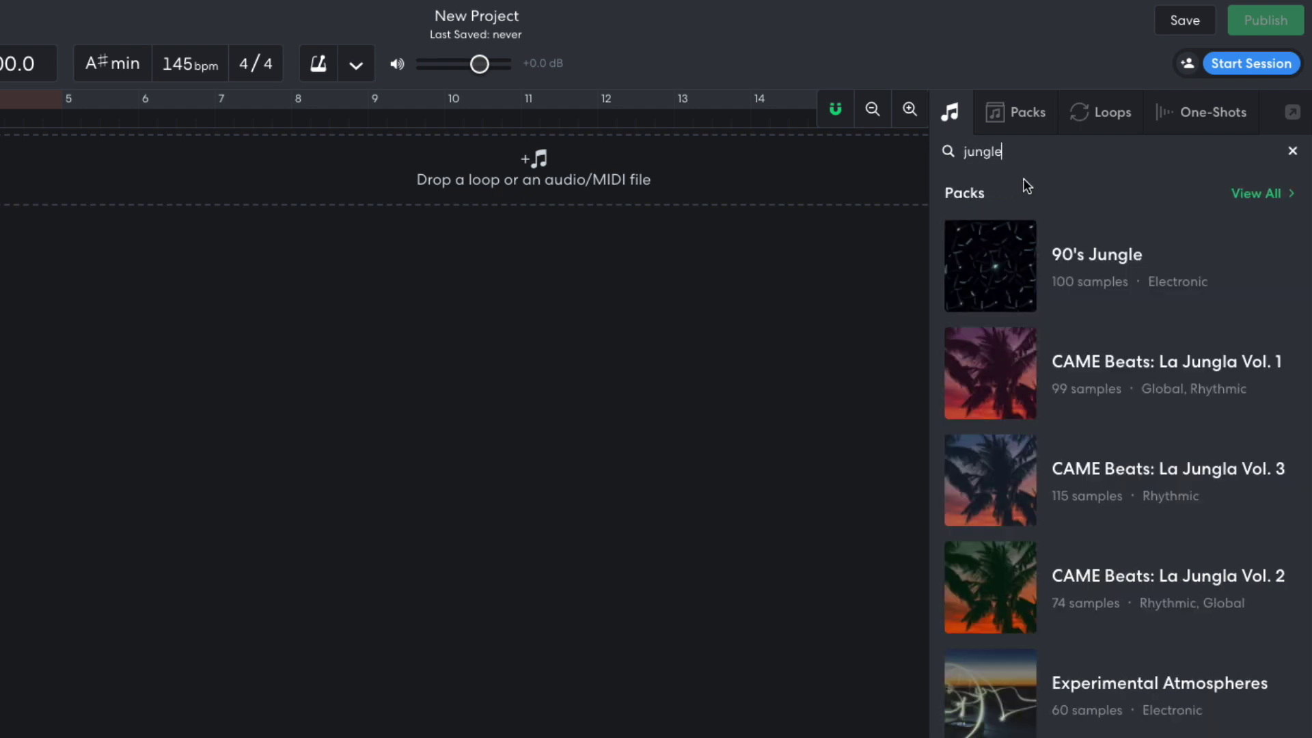
click(1083, 256)
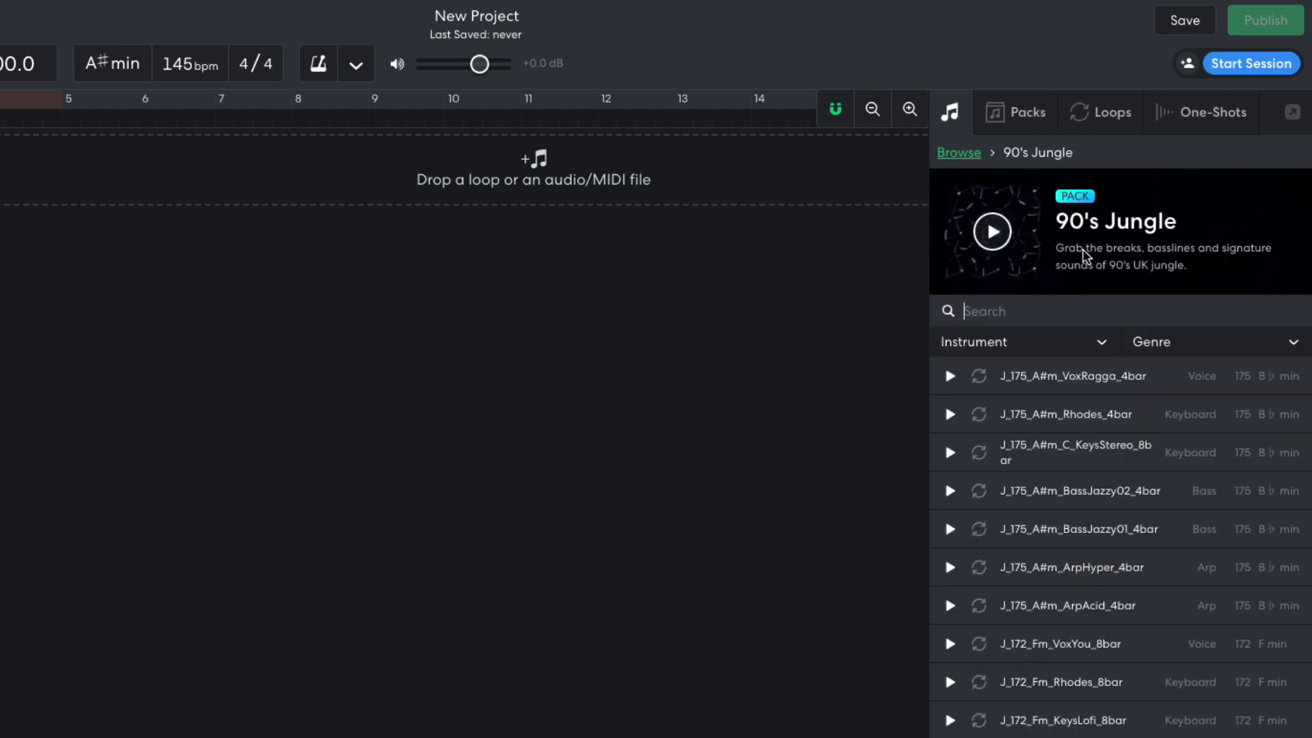
click(1010, 347)
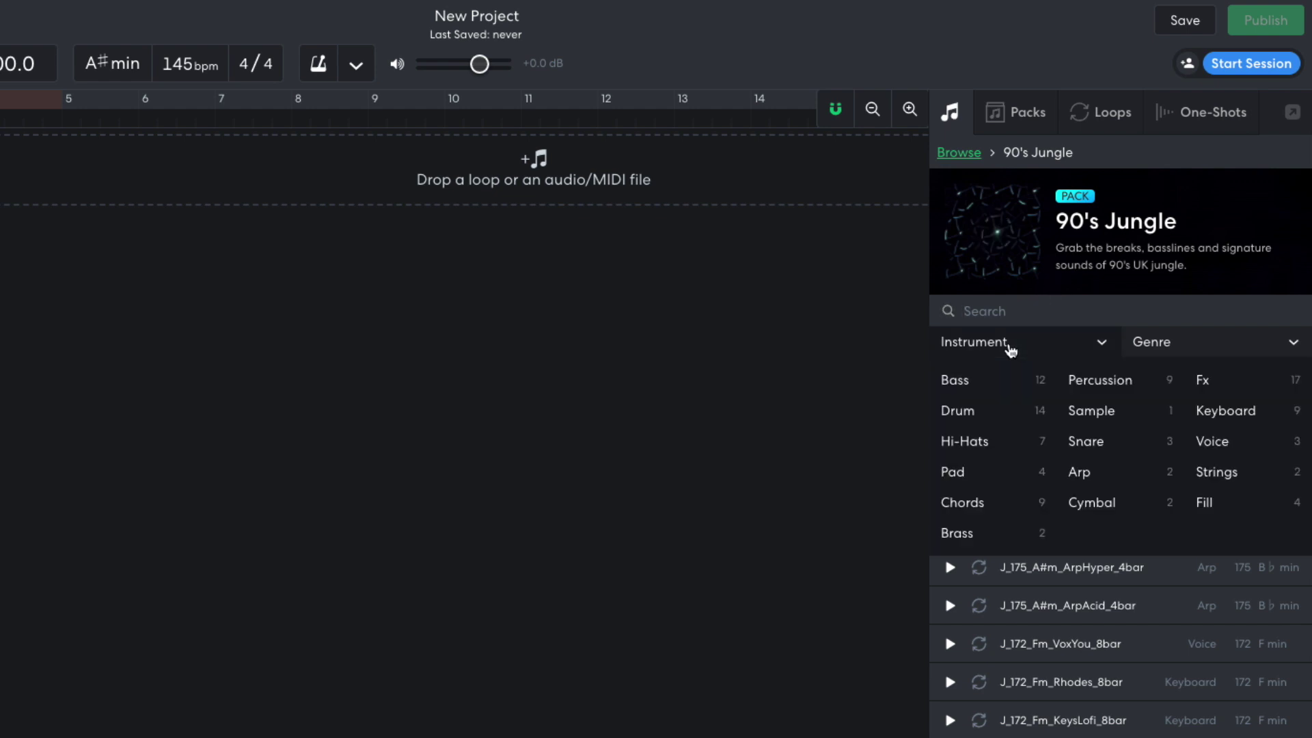
click(996, 411)
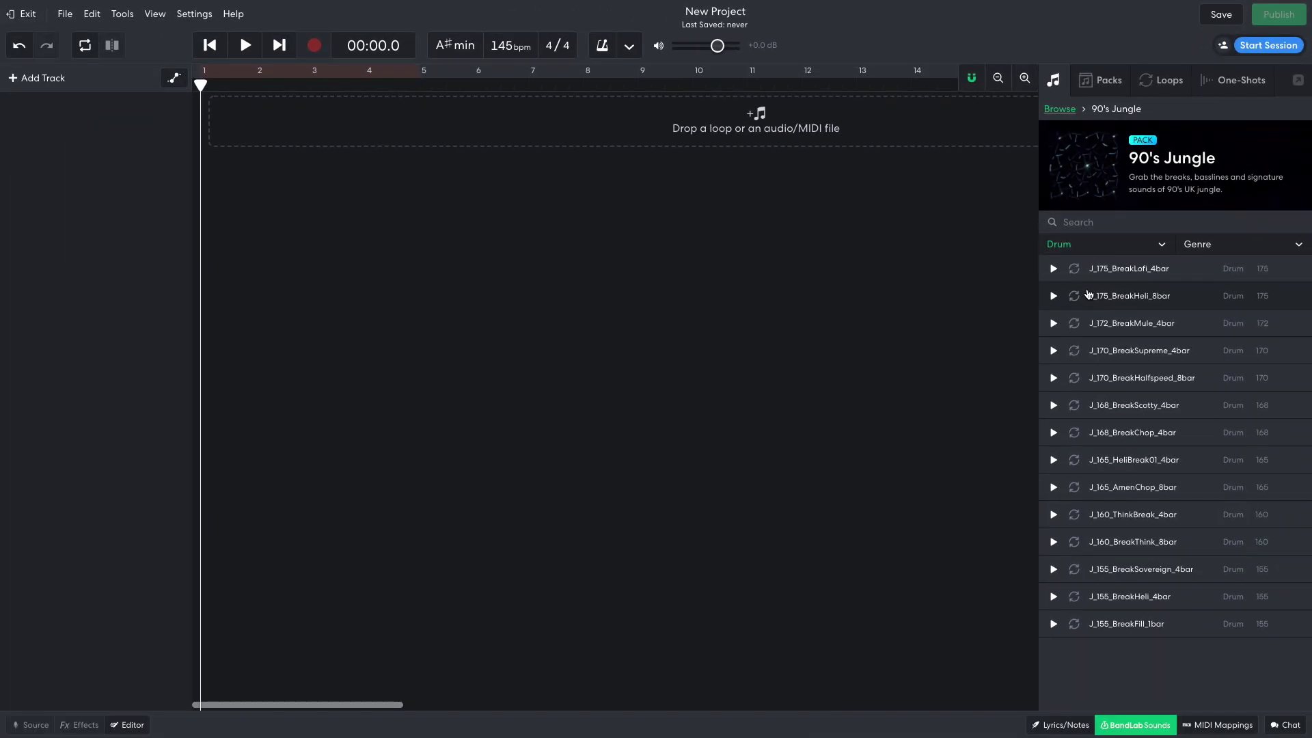
Place J_155_BreakSovereign_4bar at the project start, audition it, and lower its volume to about -3.4 dB.
drag(1121, 570, 288, 117)
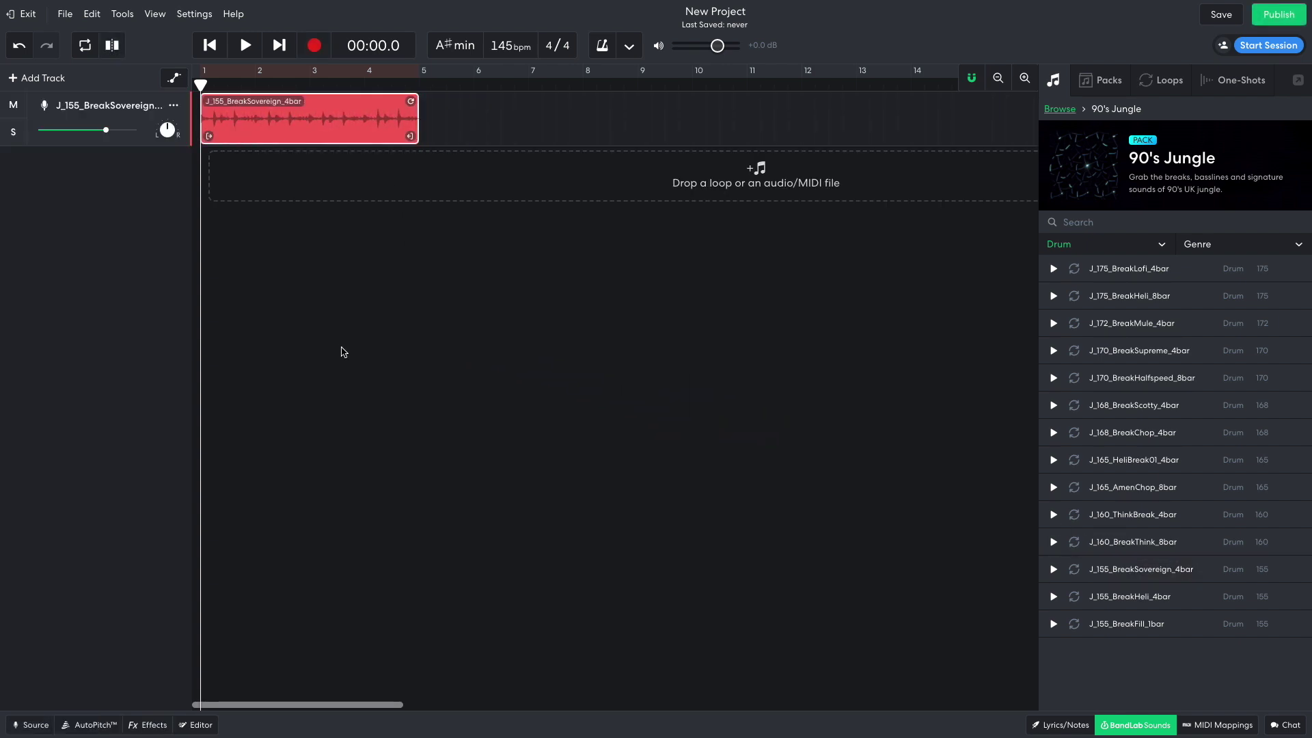
key(space)
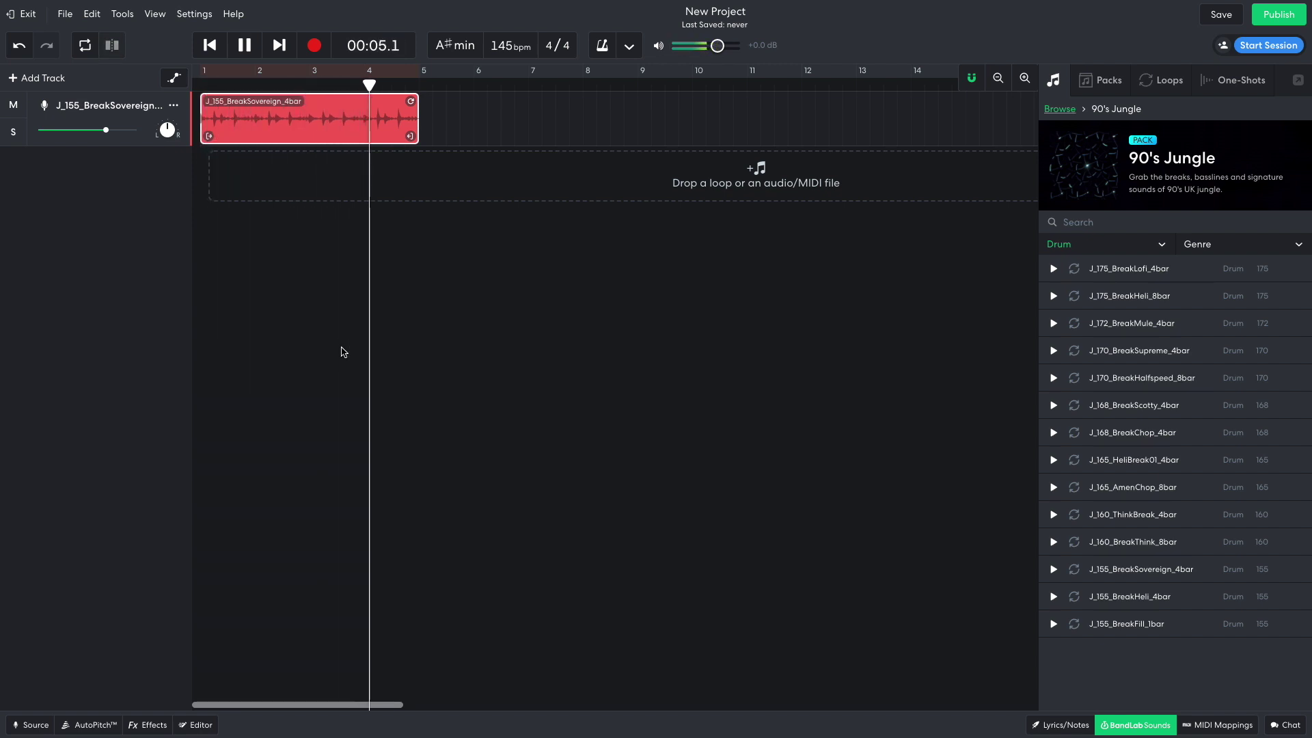
key(space)
drag(149, 181, 132, 182)
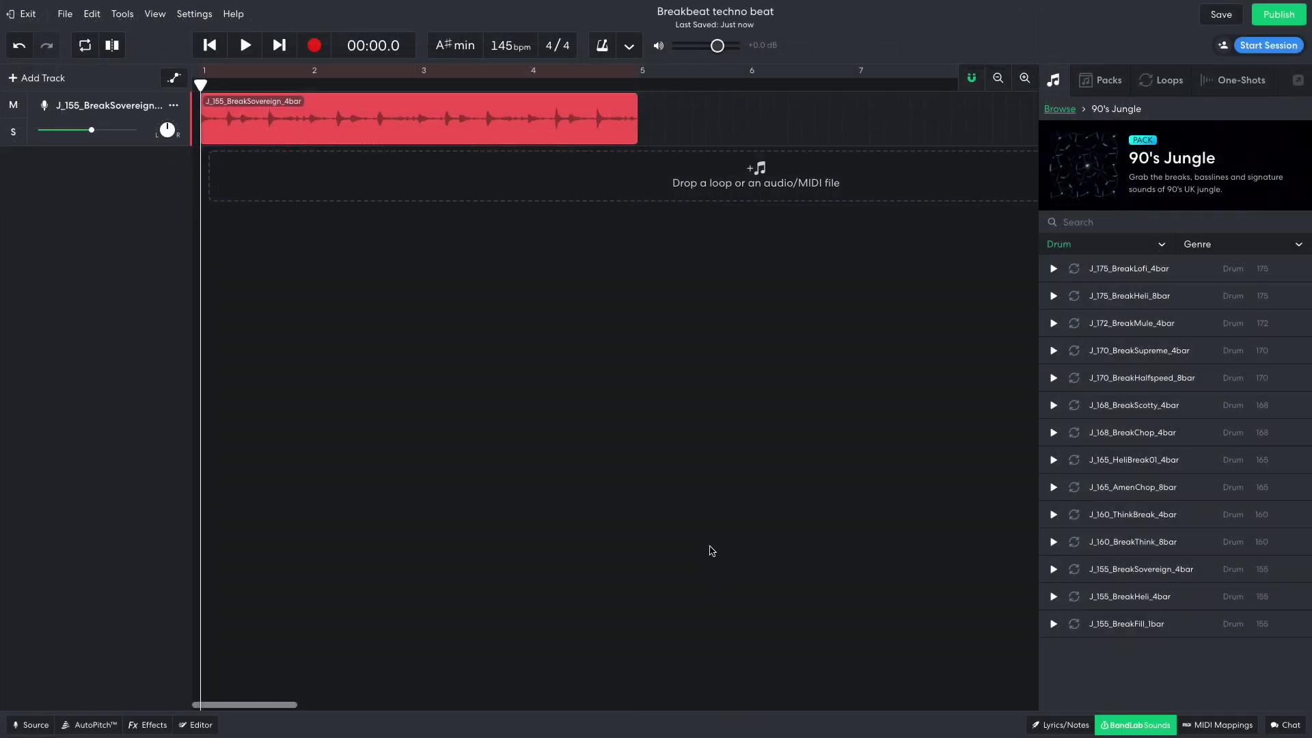
Drop J_165_AmenChop_8bar onto a new track below the first break and audition both breaks together.
drag(1089, 487, 275, 180)
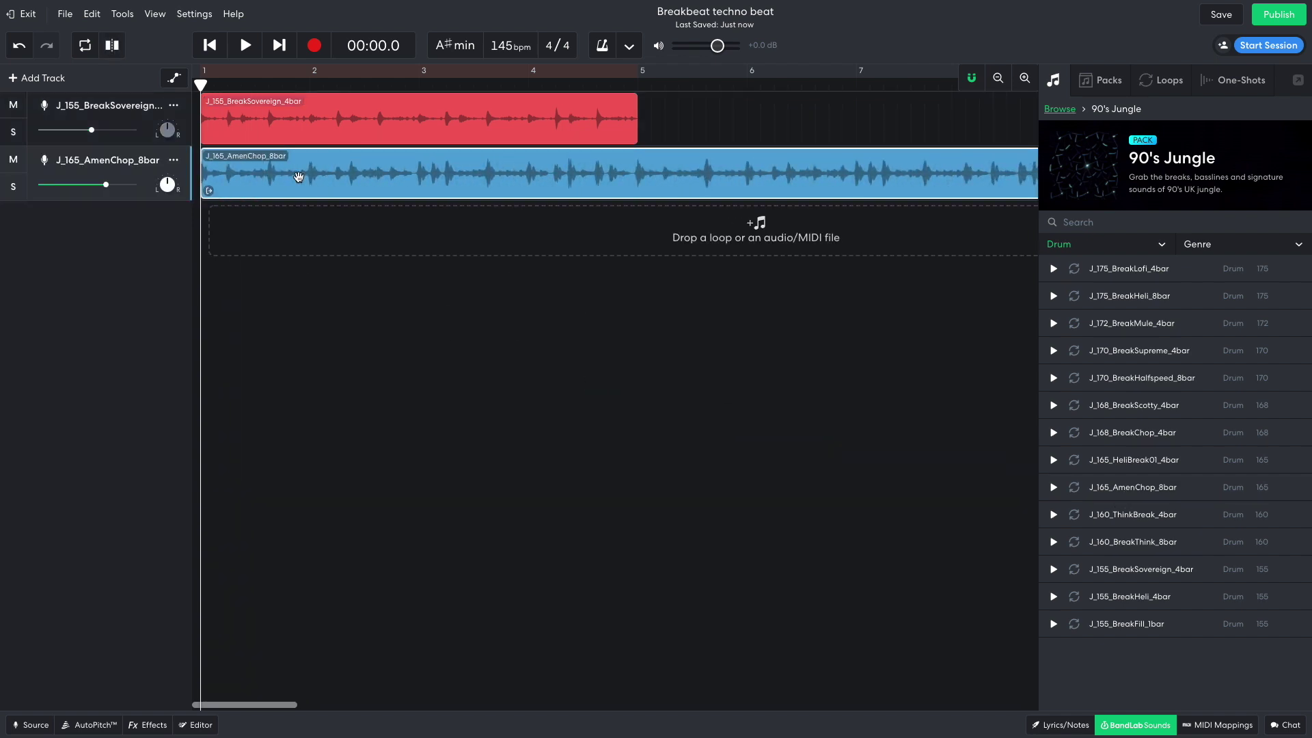
key(space)
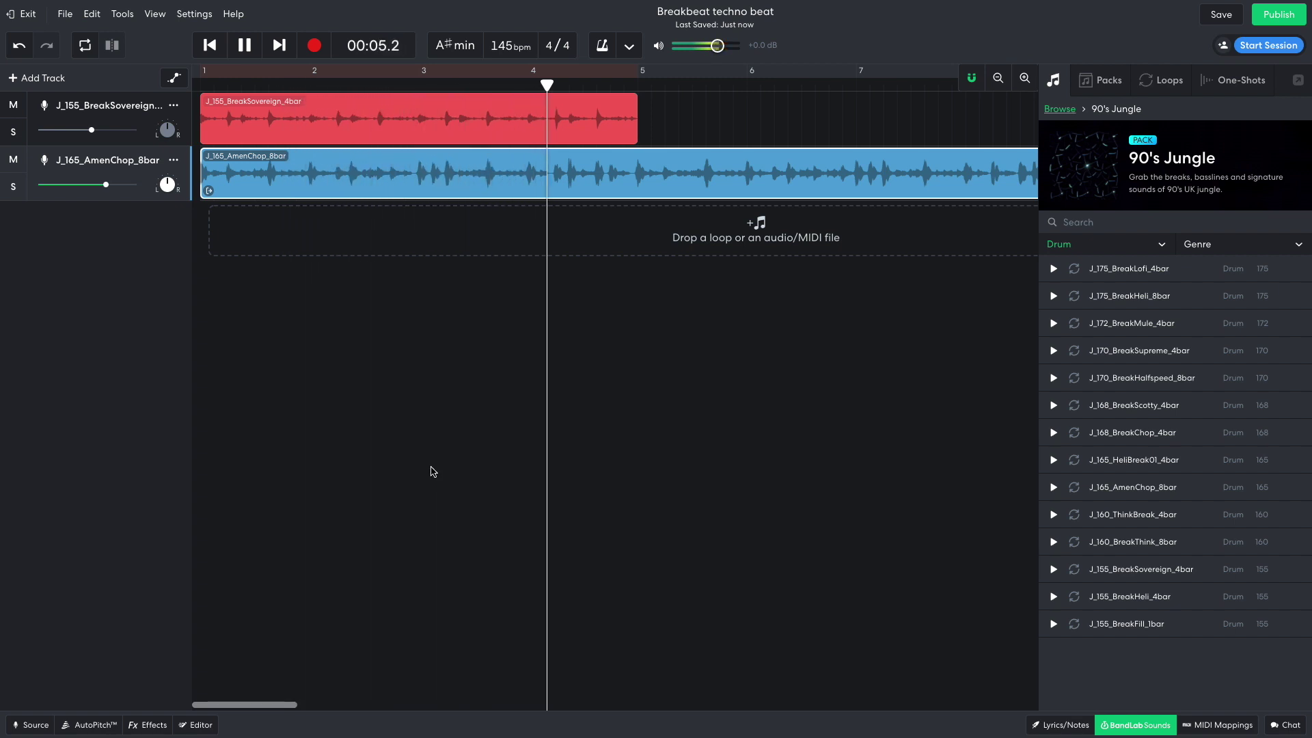
key(space)
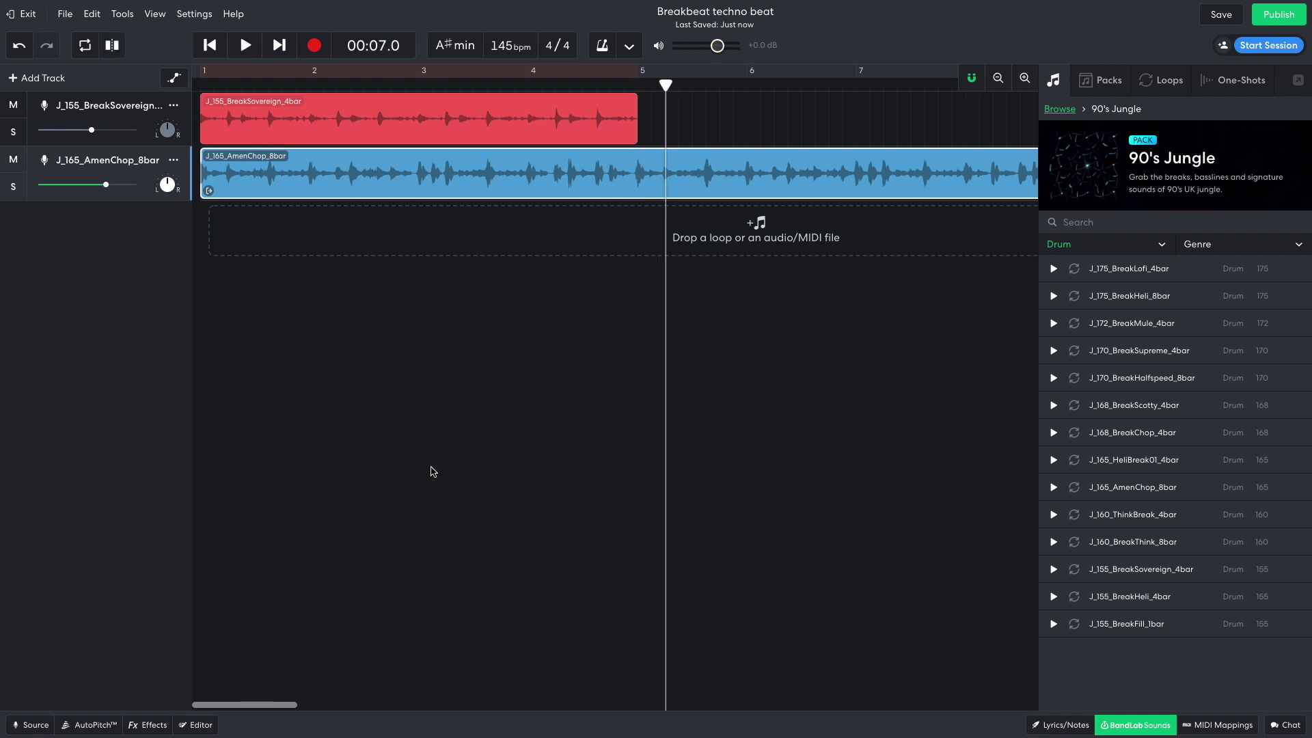
Split the AmenChop clip at bar 3, delete the right part, and copy the two-bar piece to bar 3.
click(421, 86)
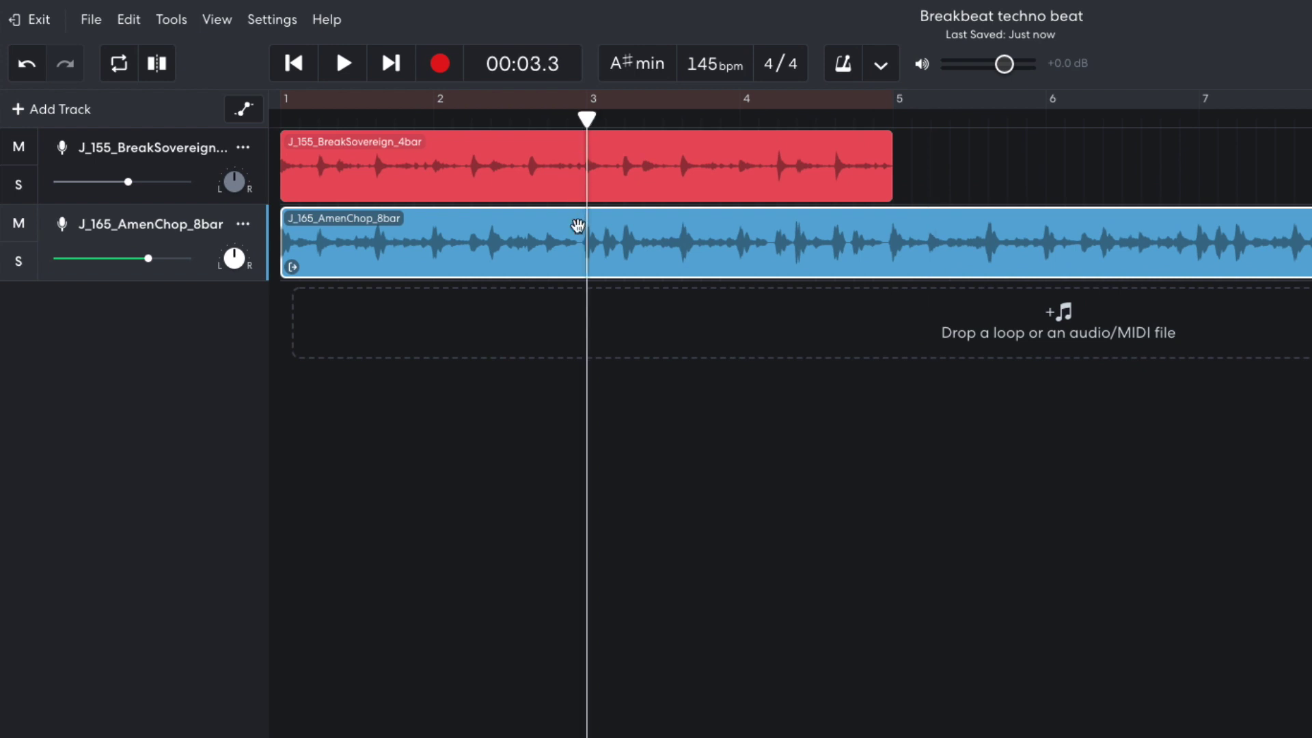
key(ctrl+e)
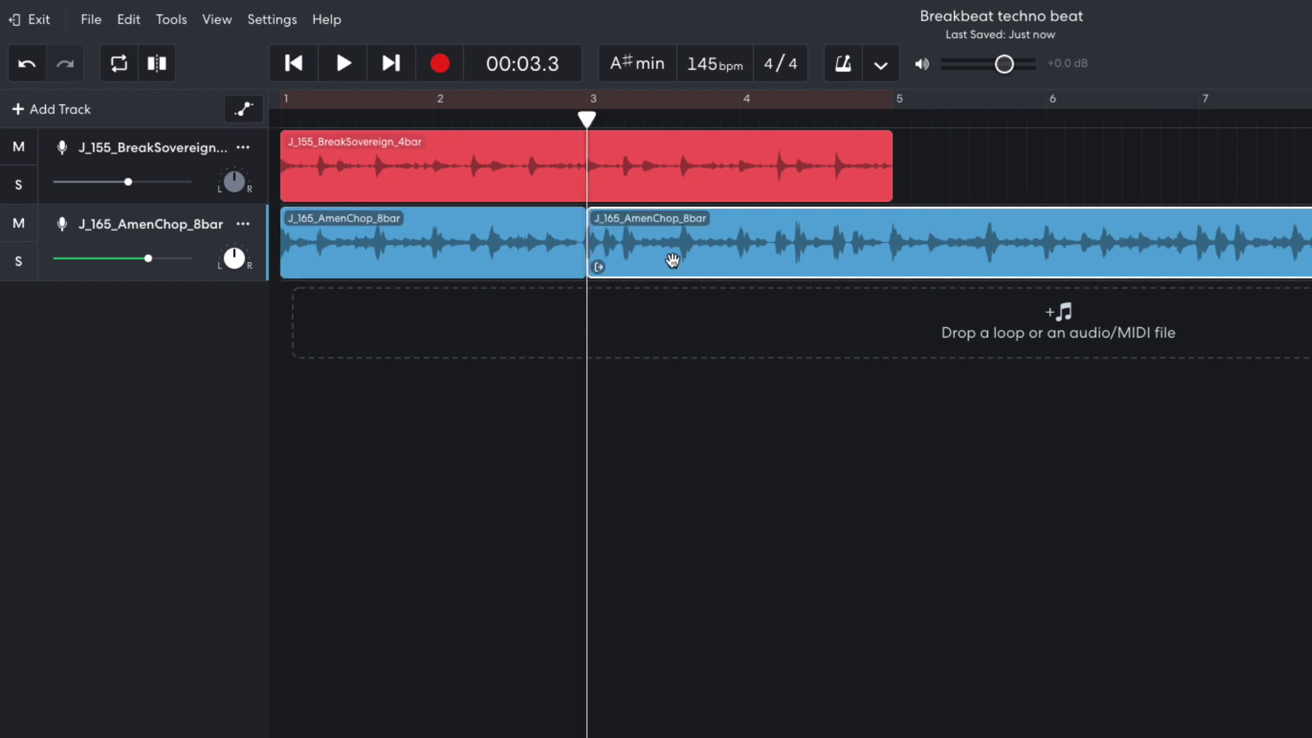
key(Delete)
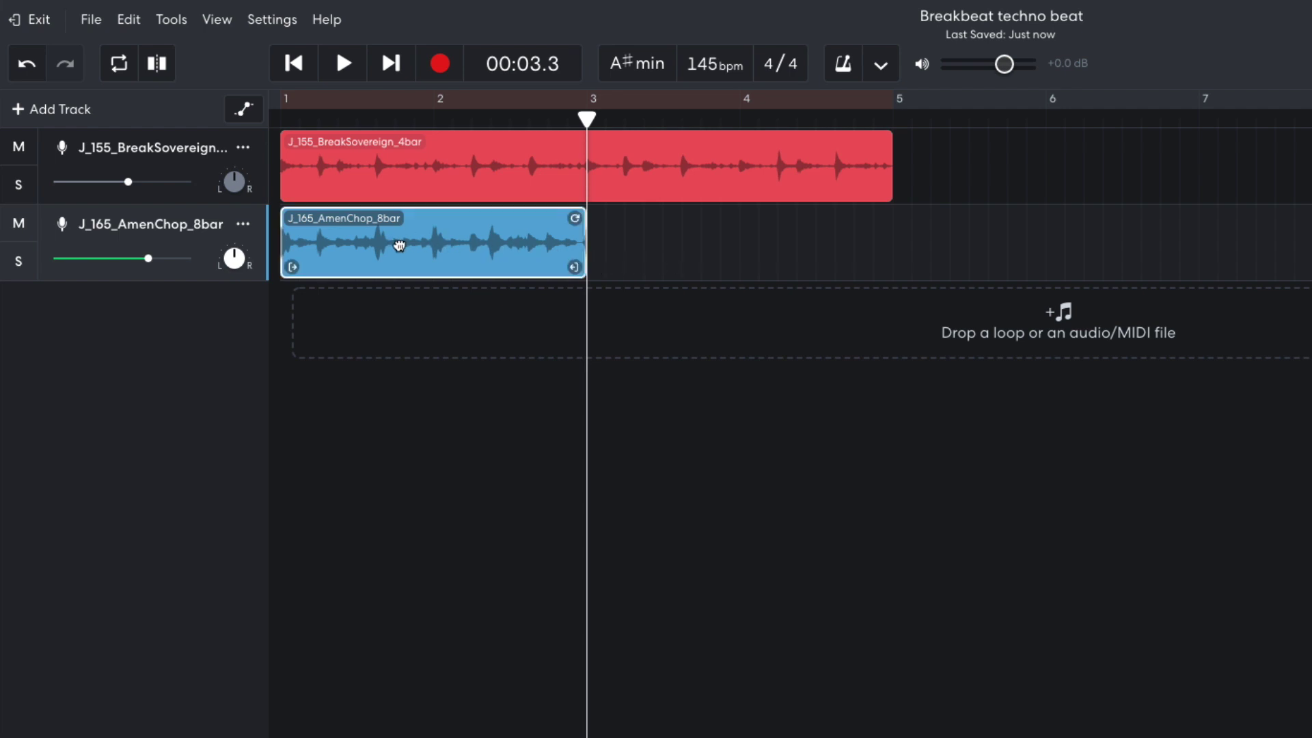
drag(410, 243, 698, 249)
Play the arrangement from the start, then stop and close the sound library.
click(294, 63)
key(space)
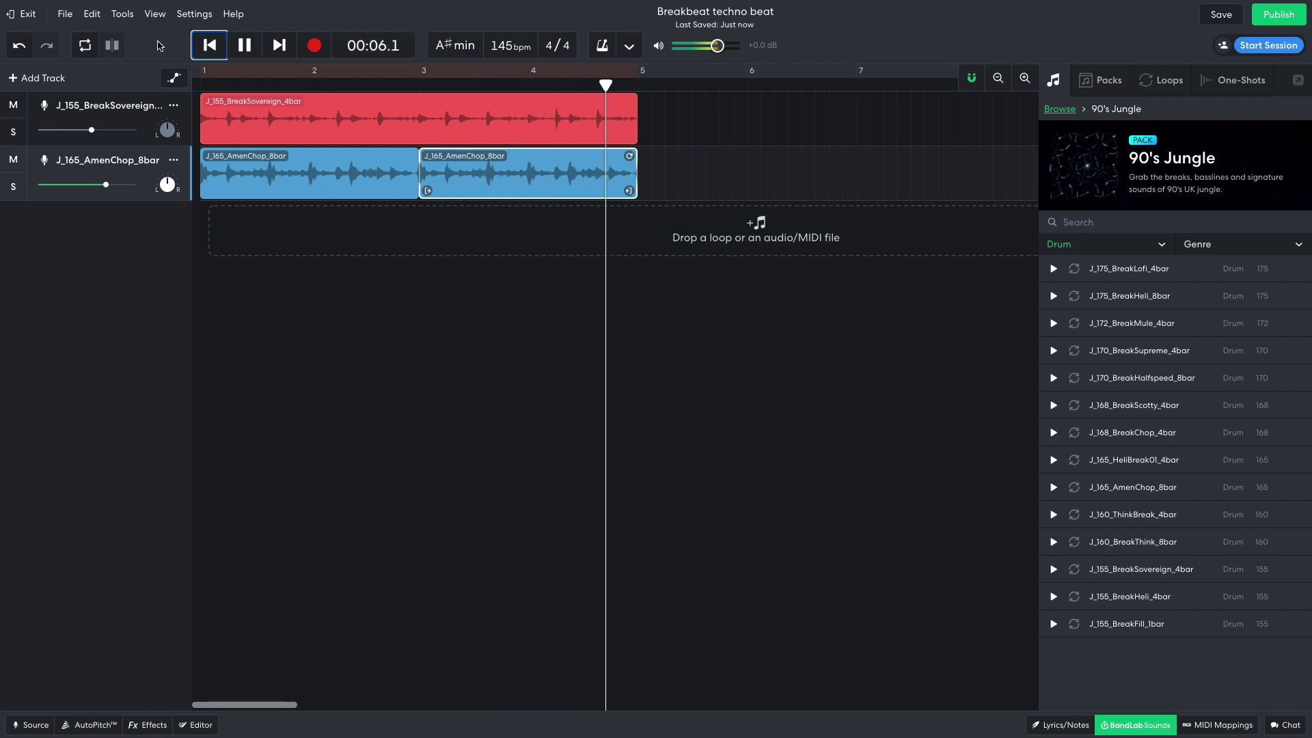
click(395, 357)
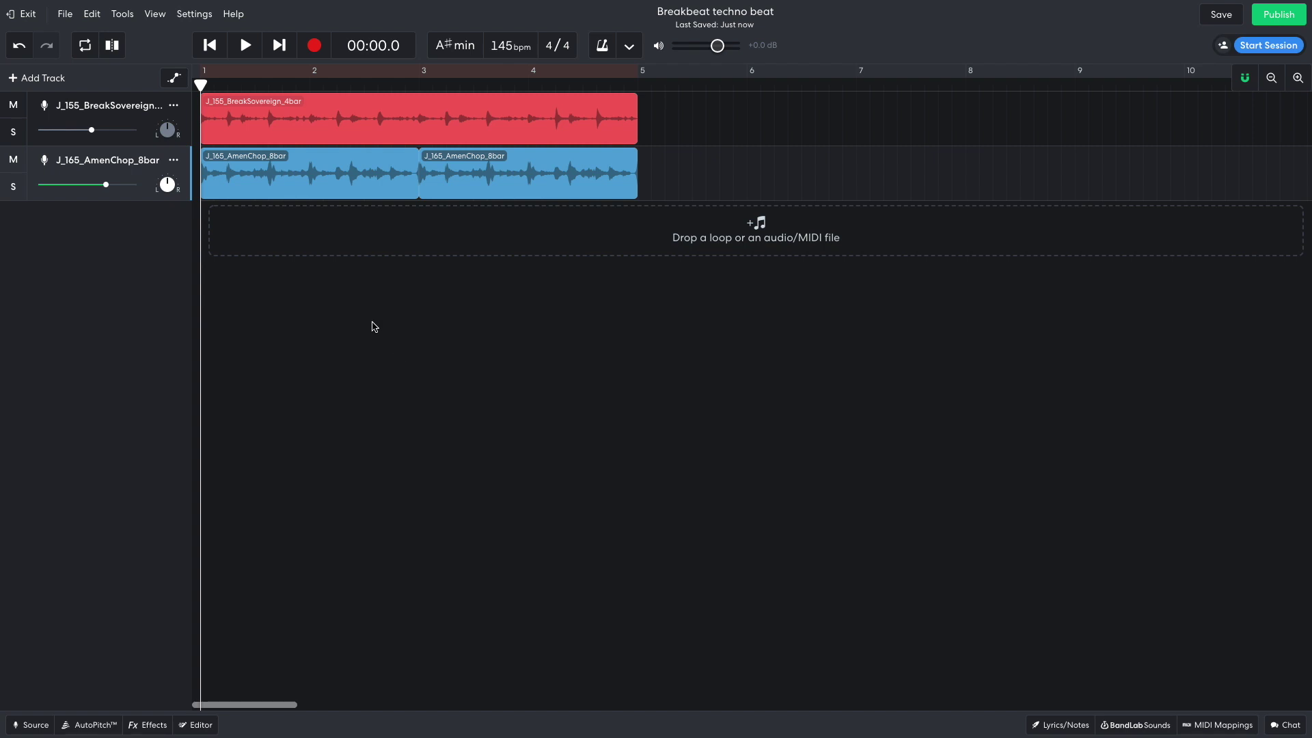
Pitch the first AmenChop clip down to -2 semitones and audition it.
double_click(298, 181)
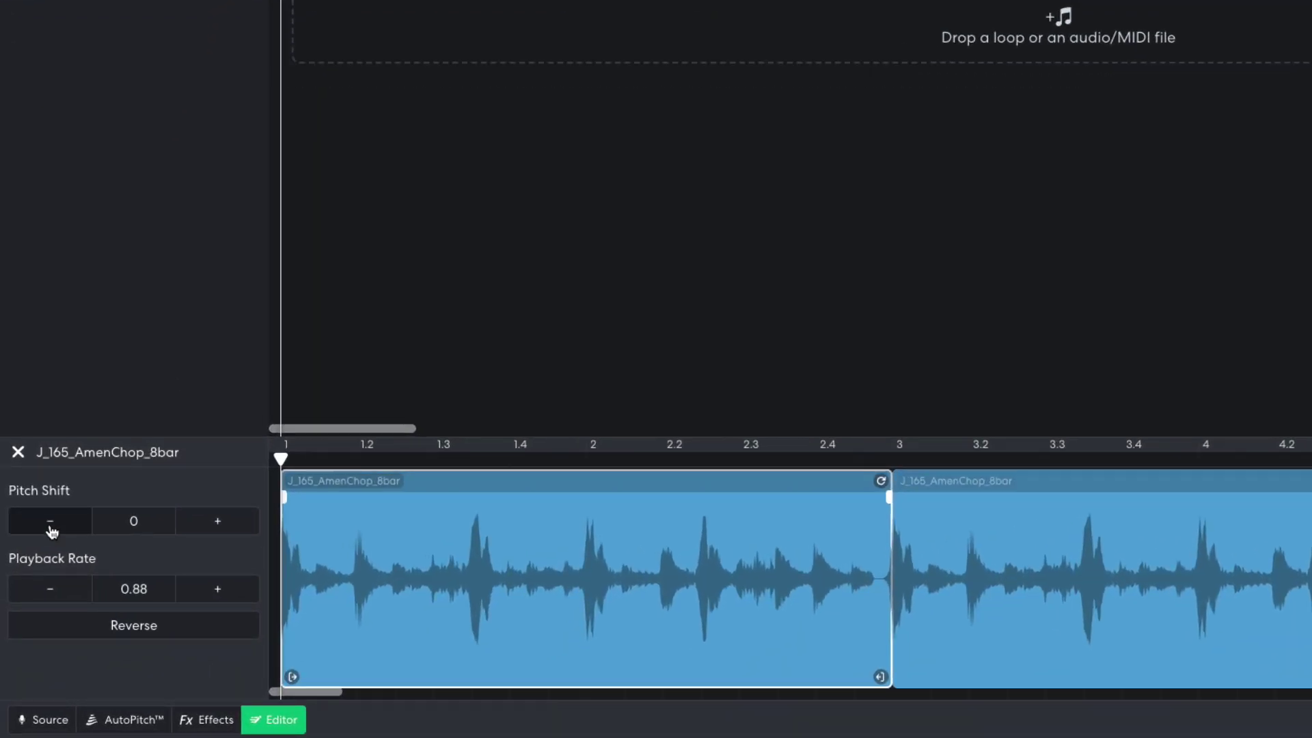
click(50, 521)
click(50, 521)
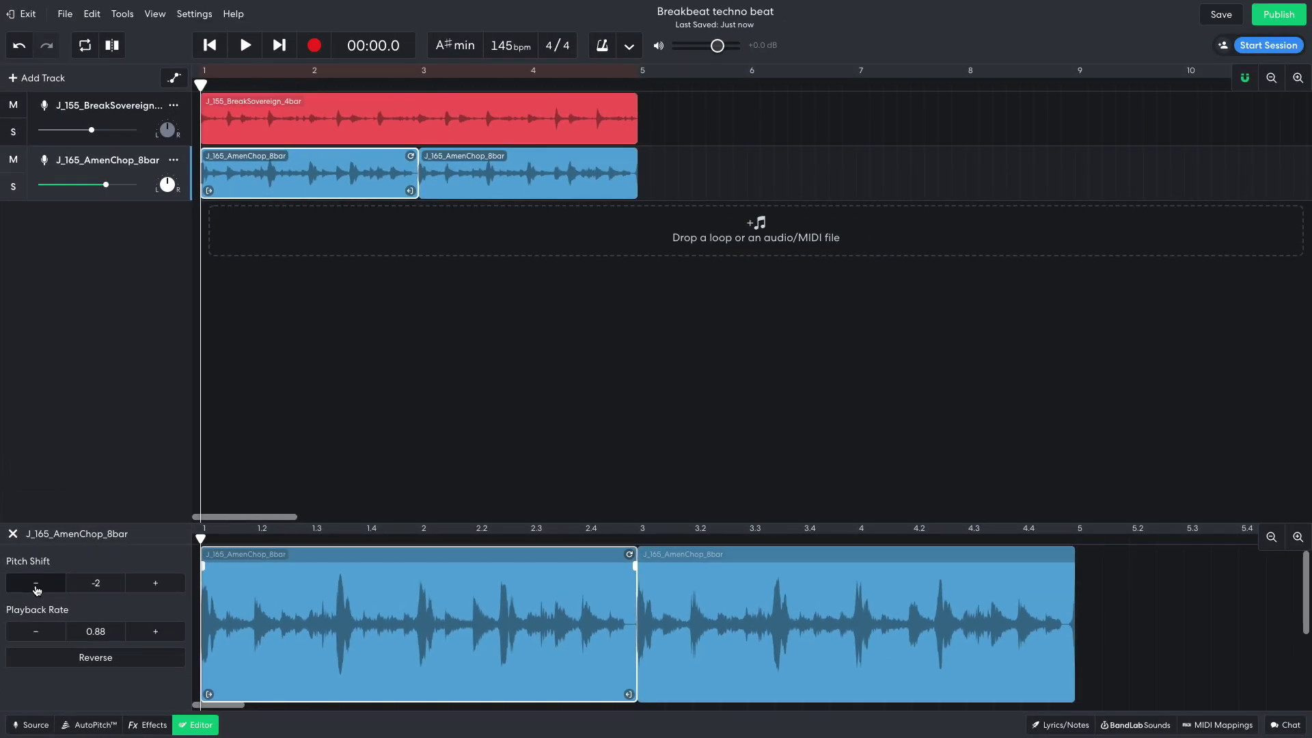
key(space)
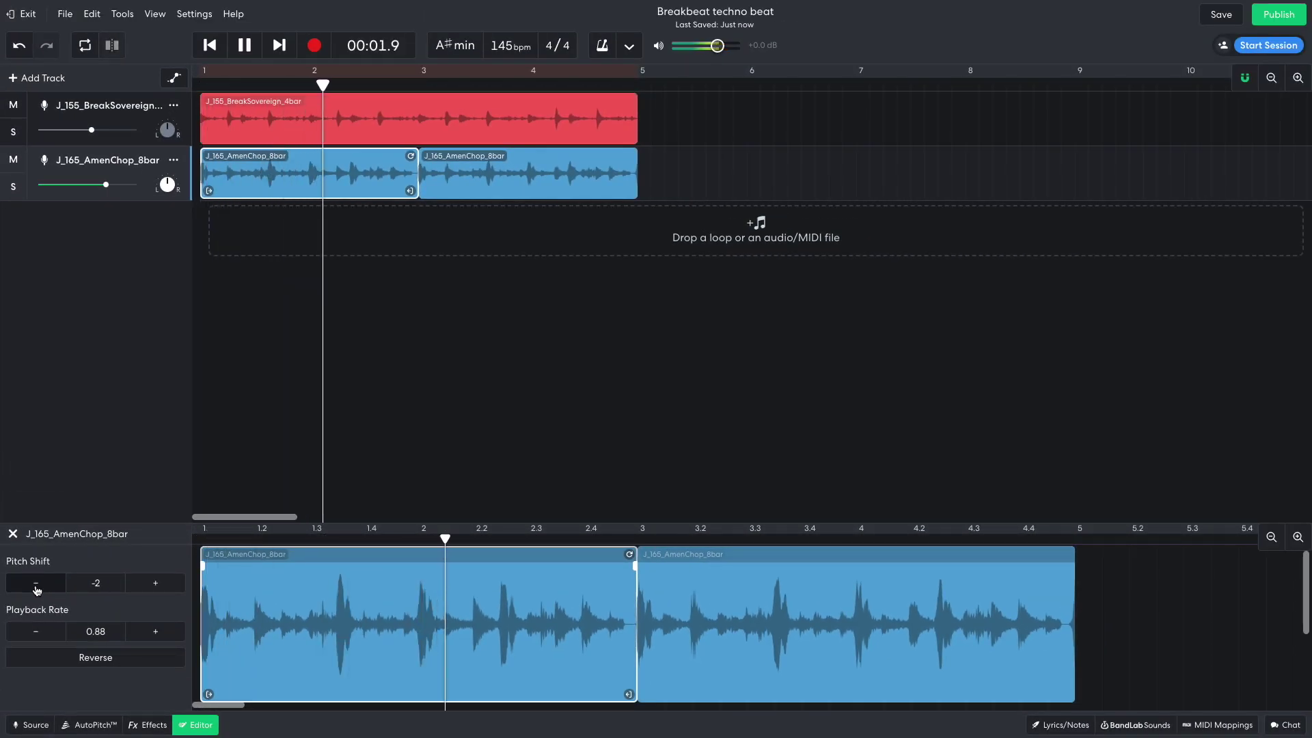
key(space)
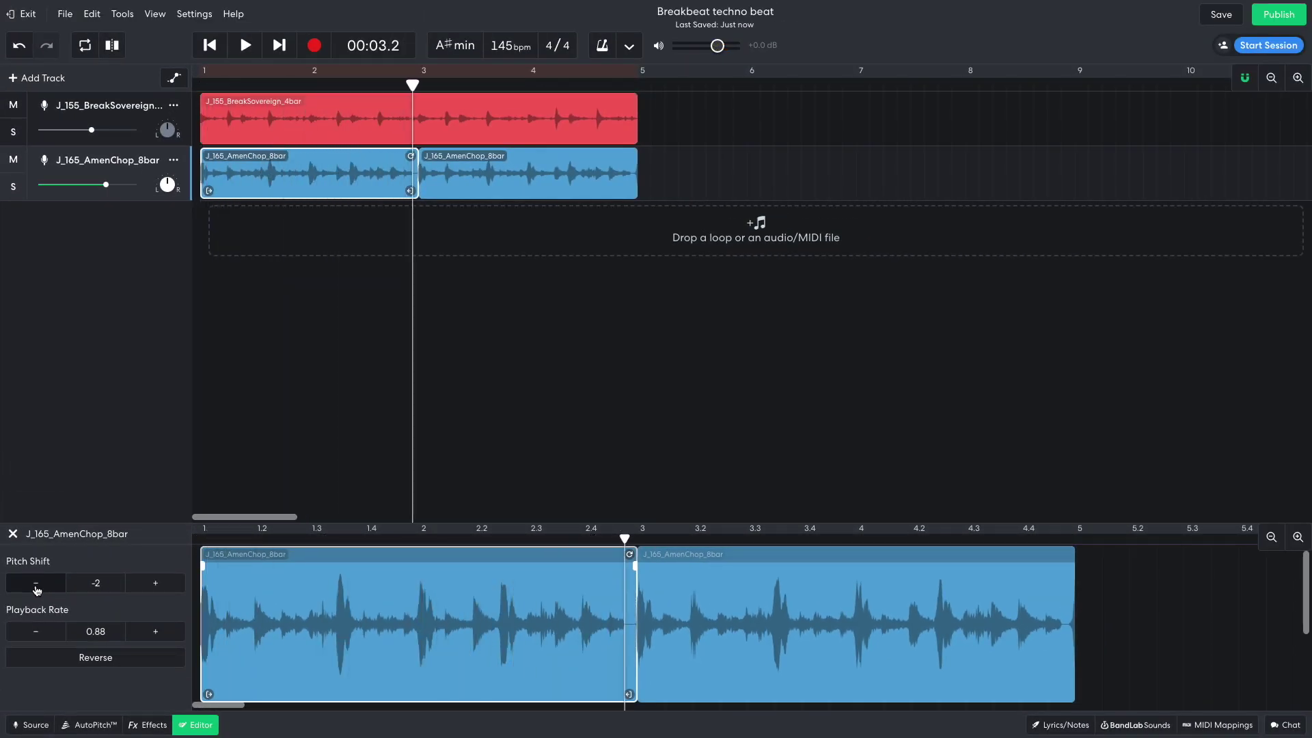
Pitch the second AmenChop clip down to -2, replay from the start, and lower the track to -3.5 dB.
click(469, 181)
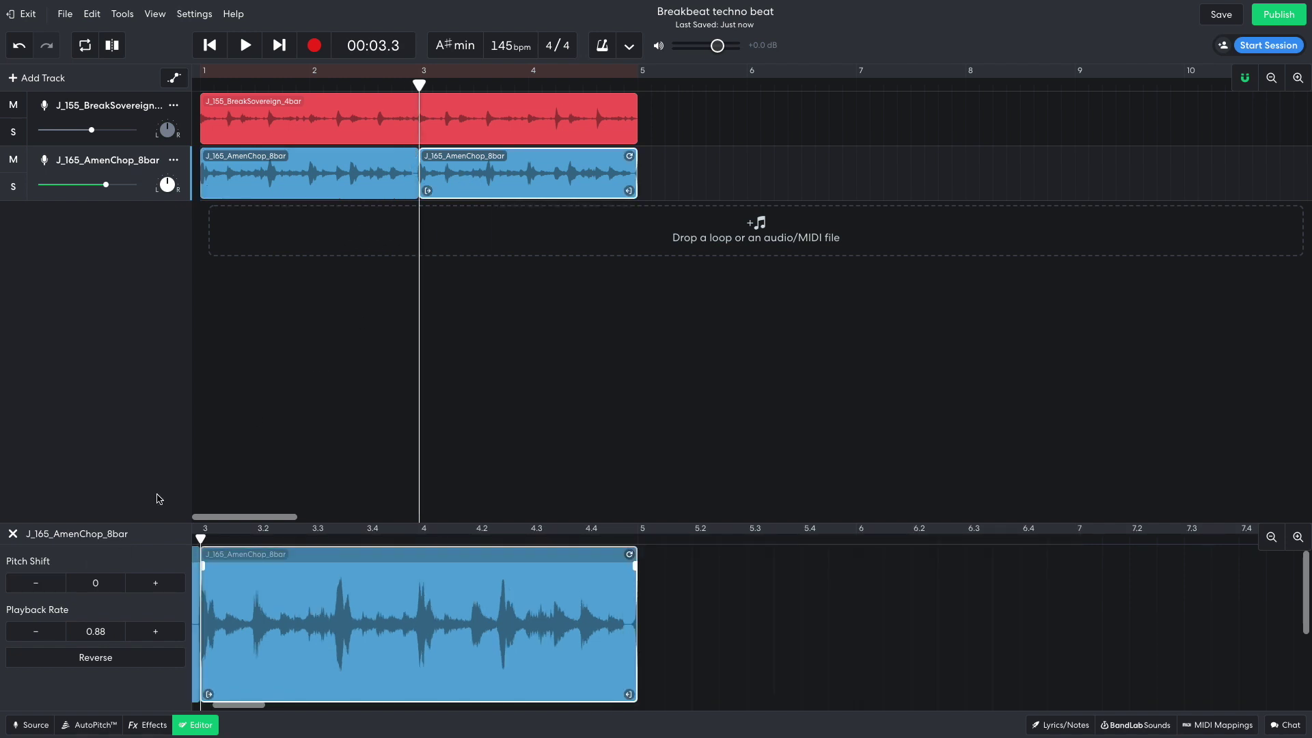
click(36, 585)
click(37, 585)
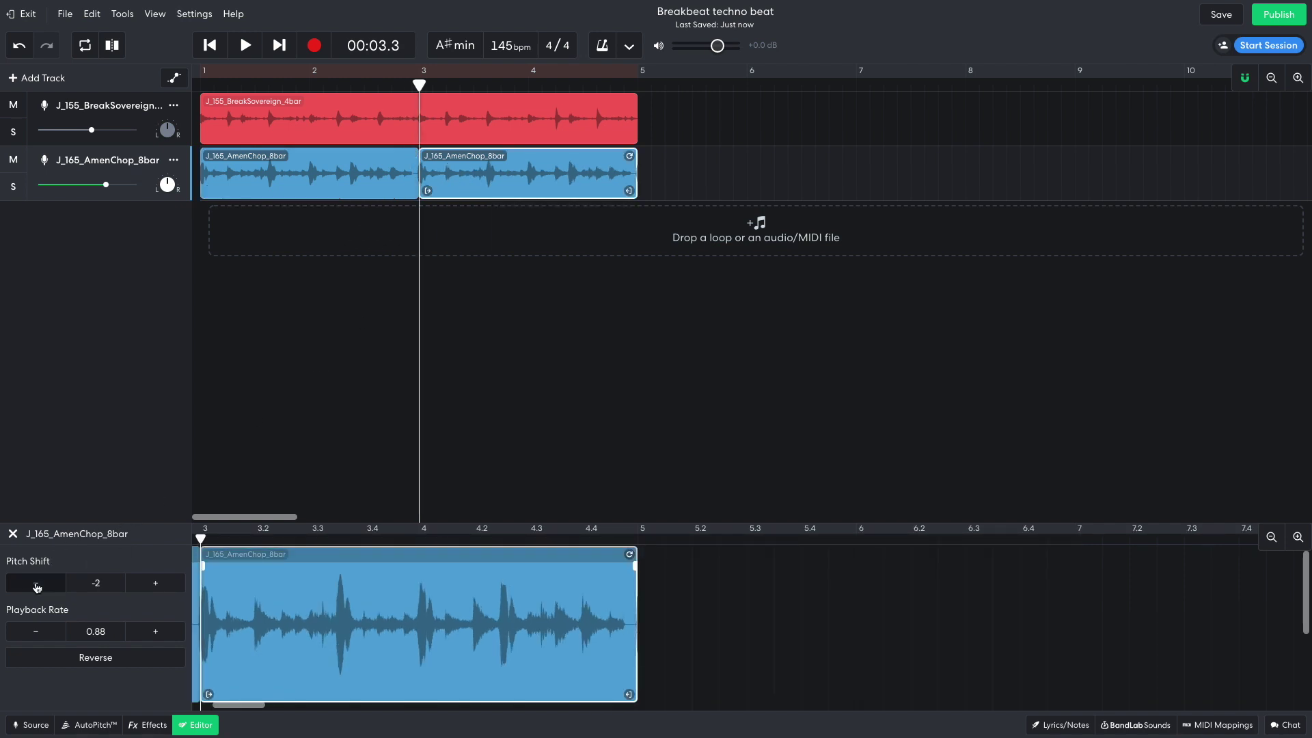
key(Home)
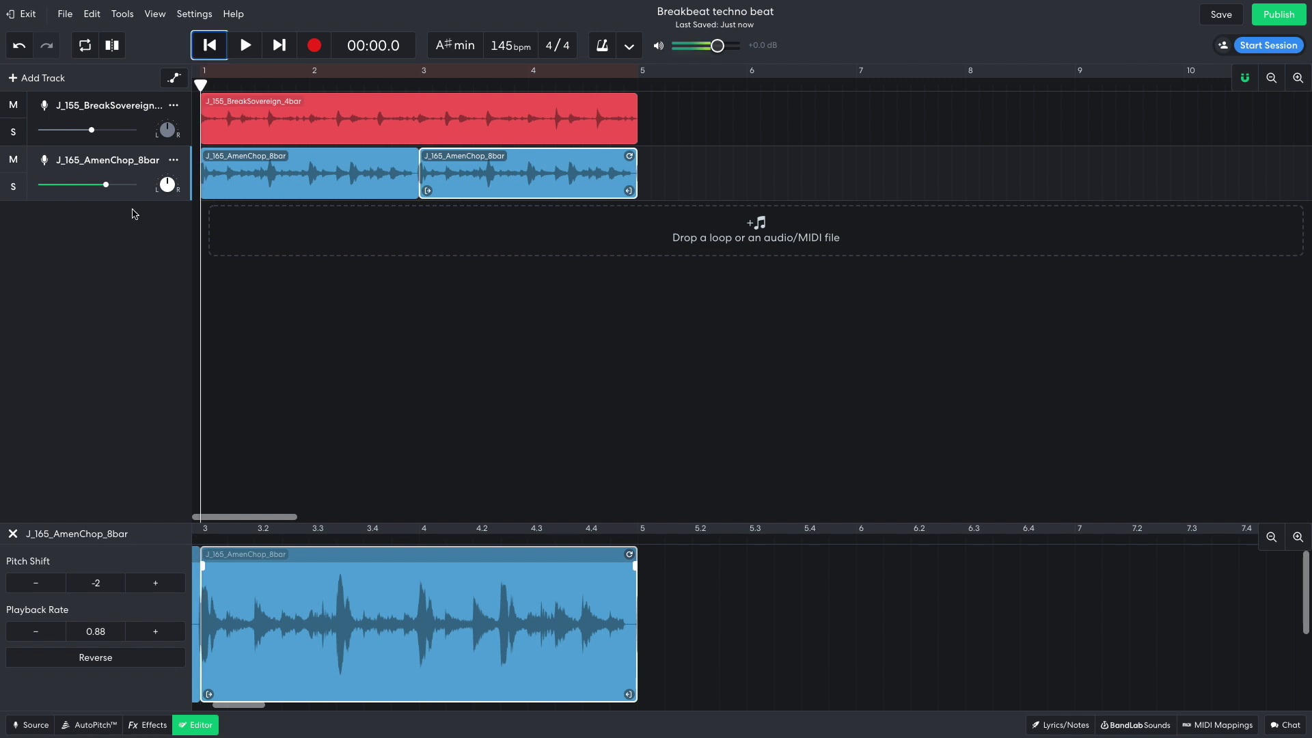
key(space)
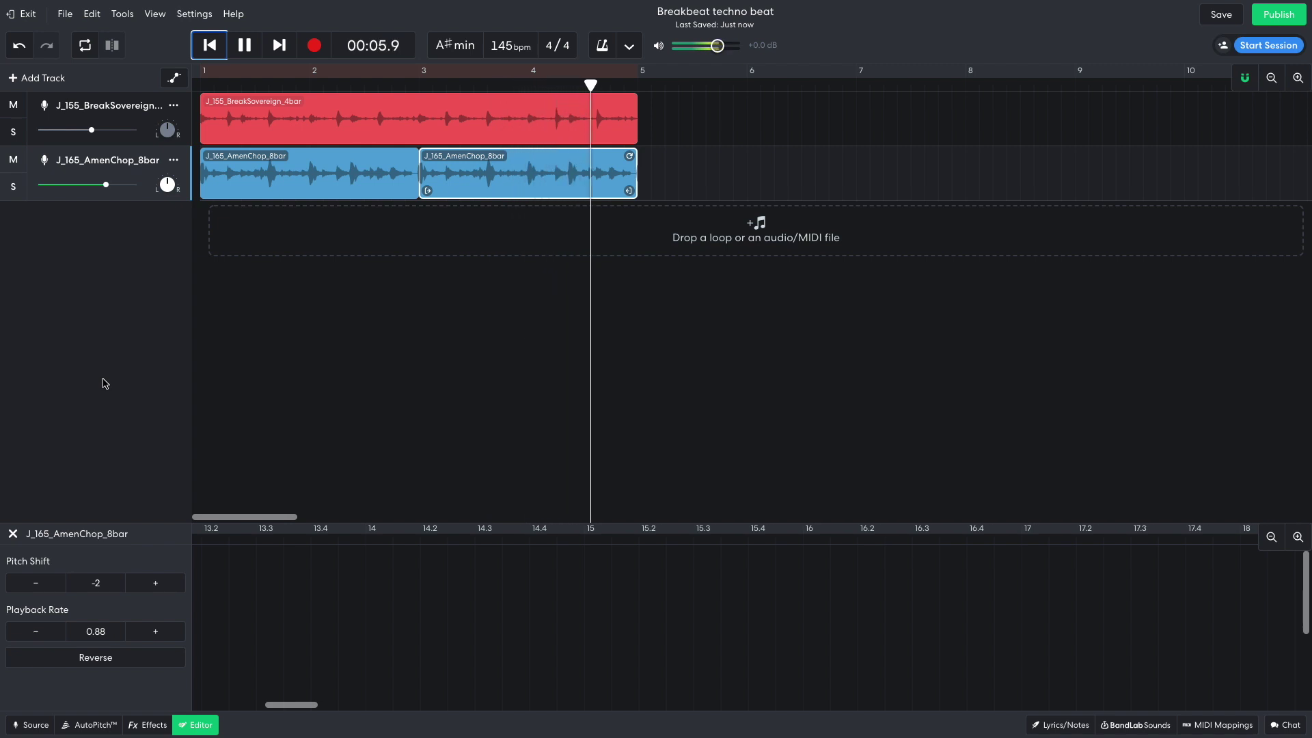
key(space)
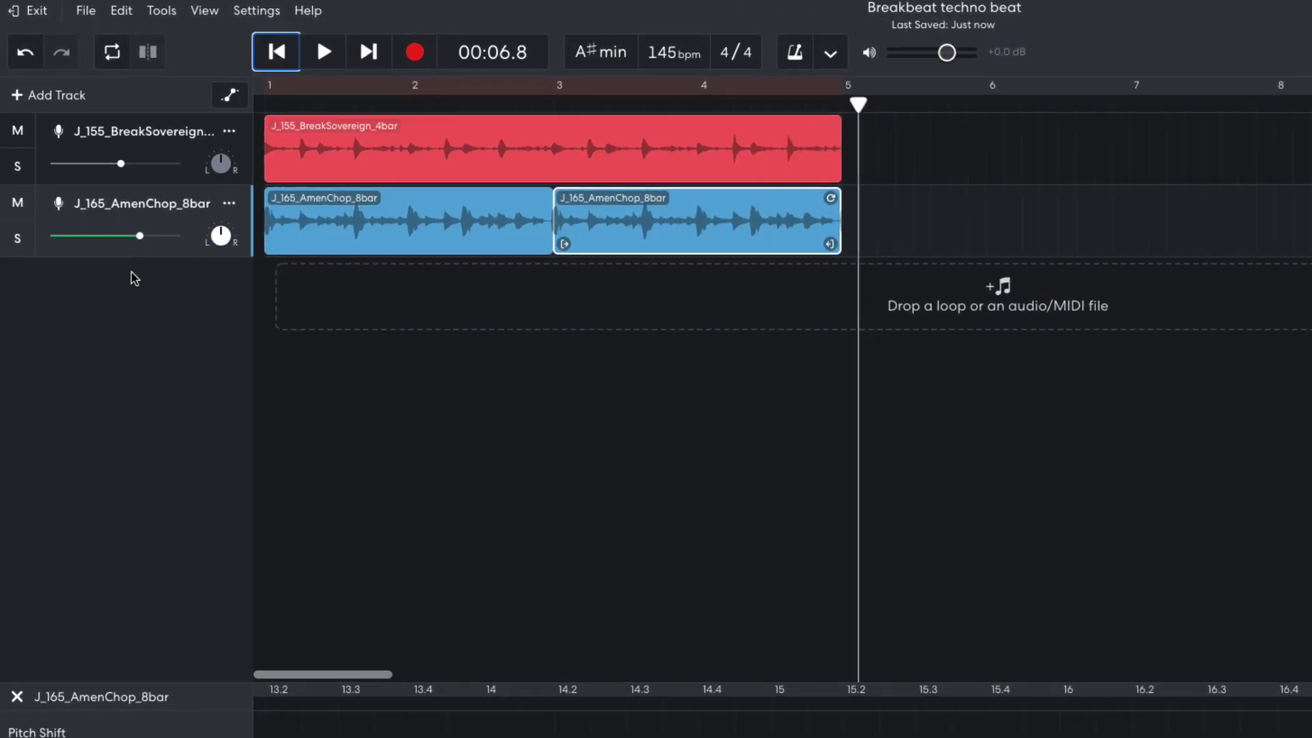
drag(100, 185, 93, 187)
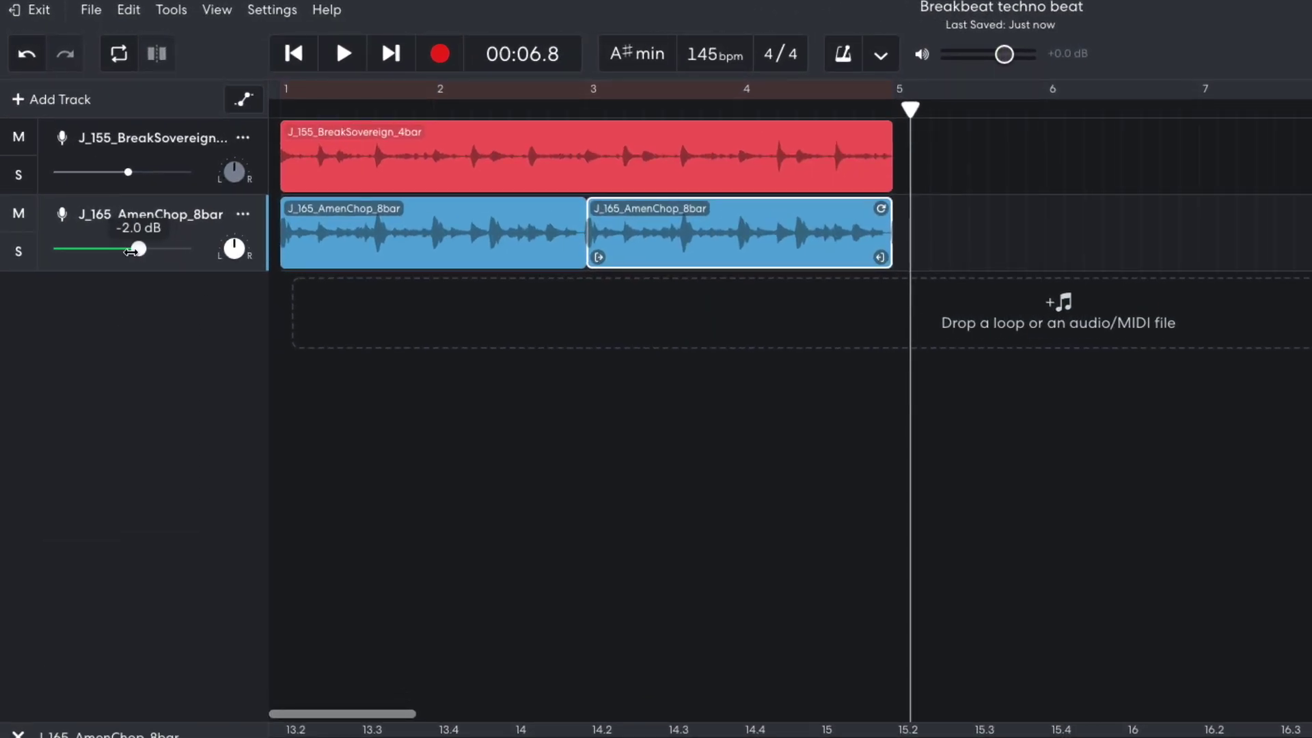
drag(131, 252, 123, 251)
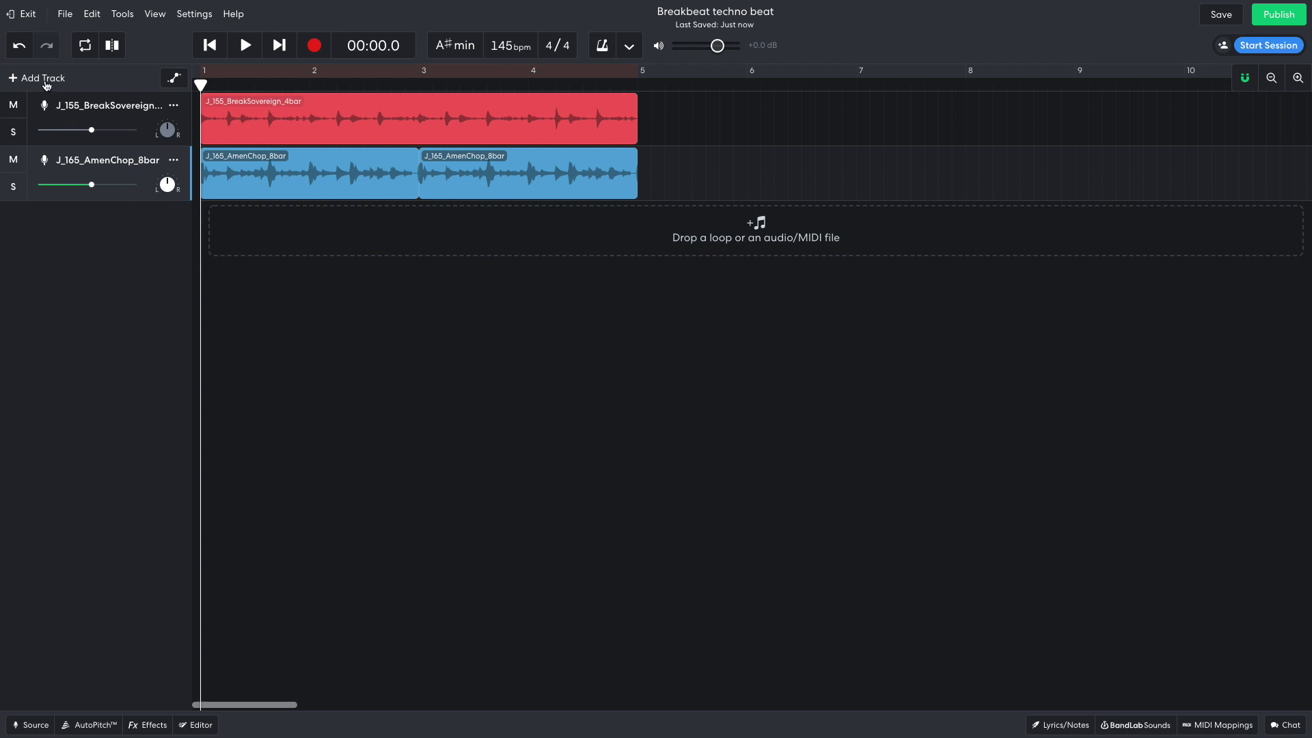
Add an Instrument track using Drums > Drum Pads > 909 Kit and create an empty MIDI region.
click(42, 79)
click(494, 286)
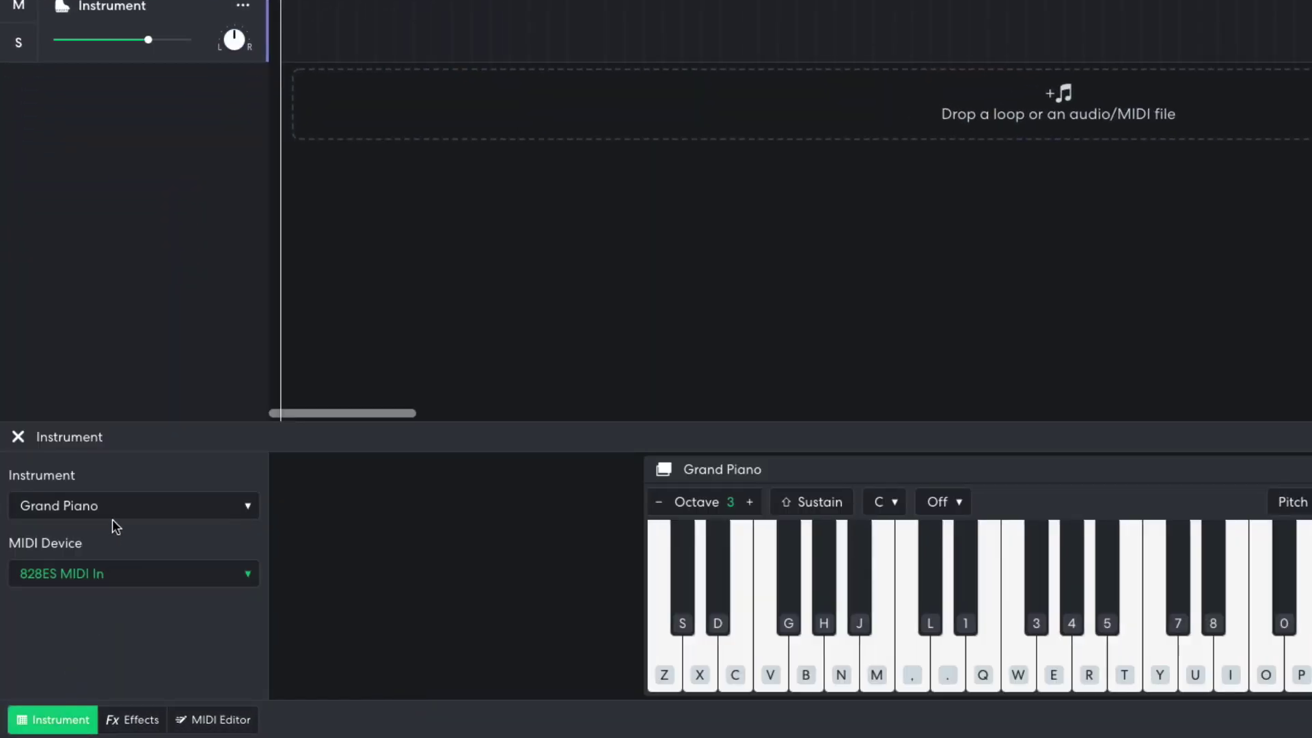
click(114, 518)
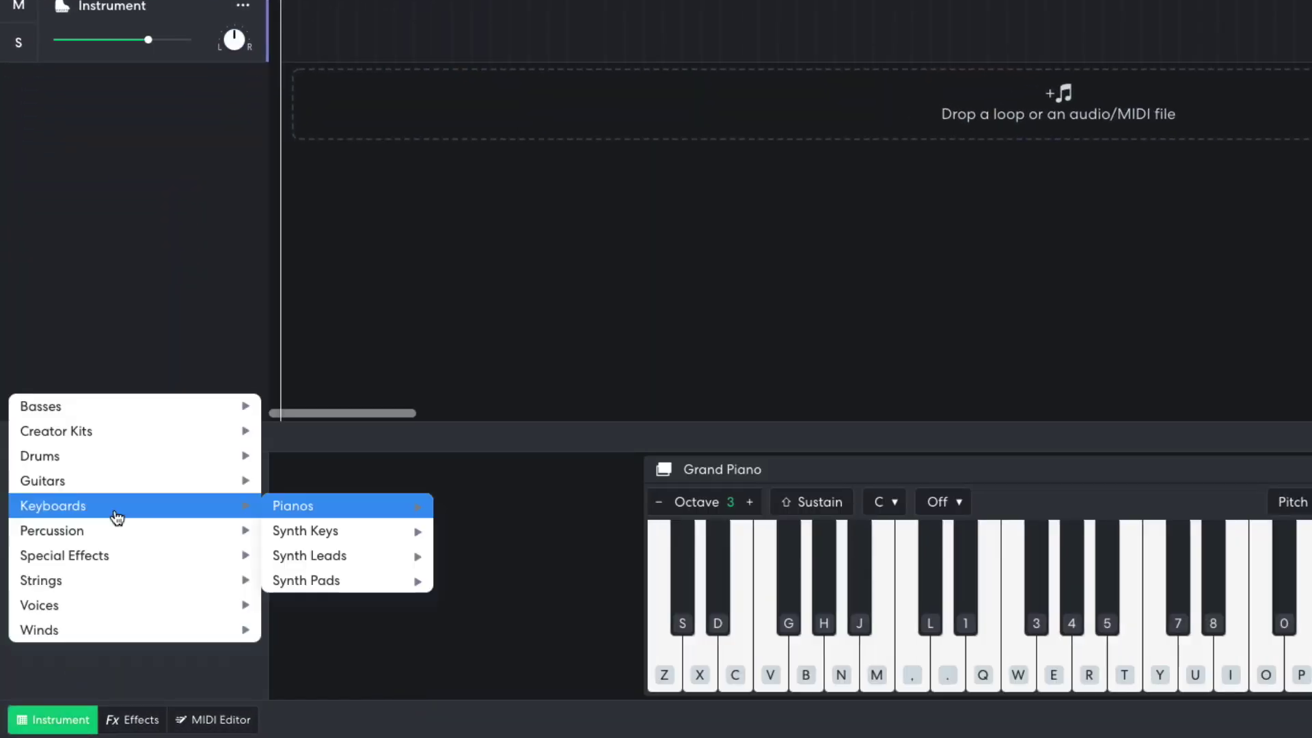
mouse_move(139, 462)
mouse_move(318, 484)
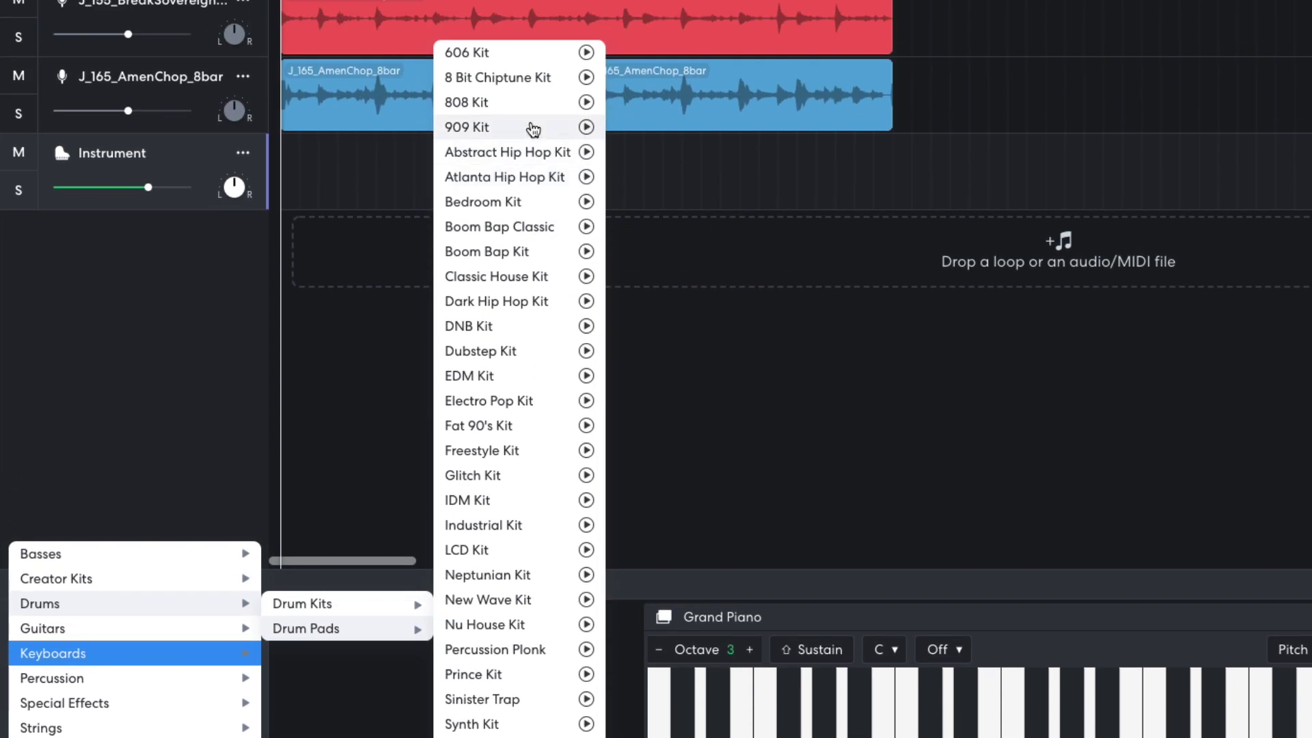
click(531, 123)
double_click(531, 171)
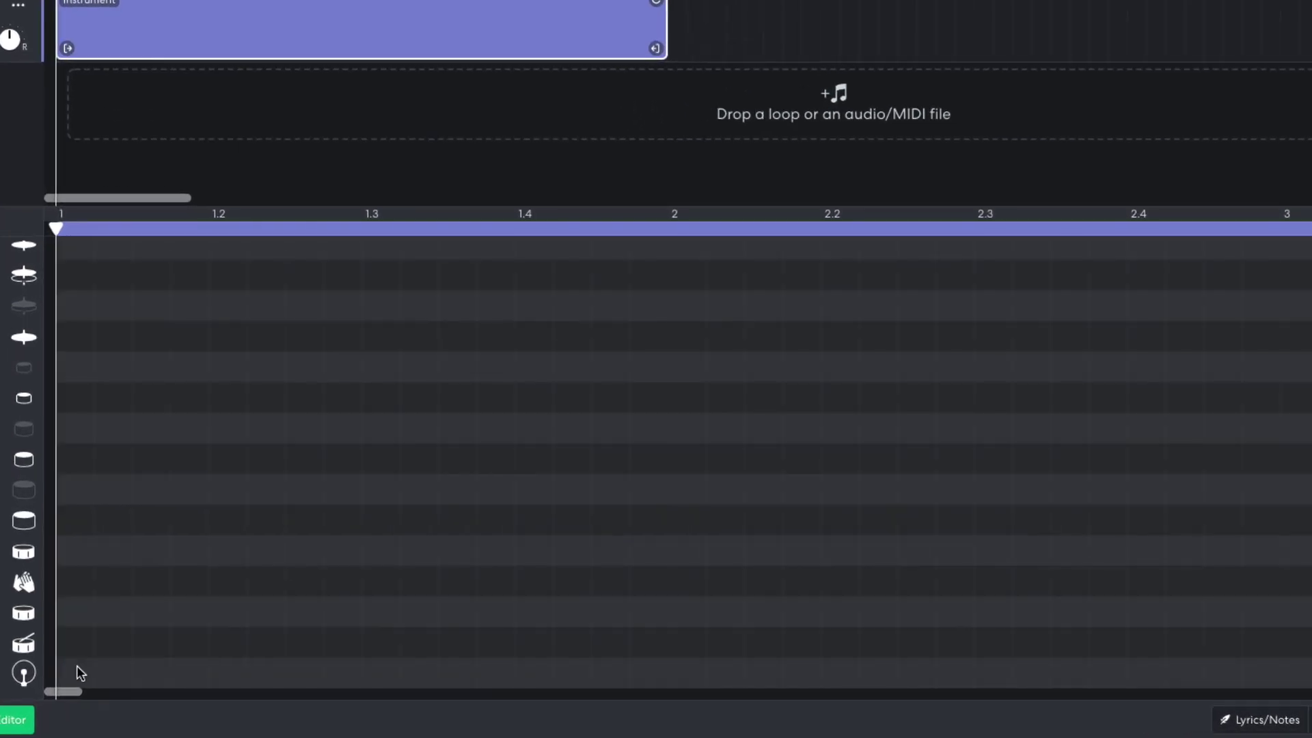
Program four steady bottom-row hits on each beat and four offbeat second-row hits in bar 1.
click(214, 691)
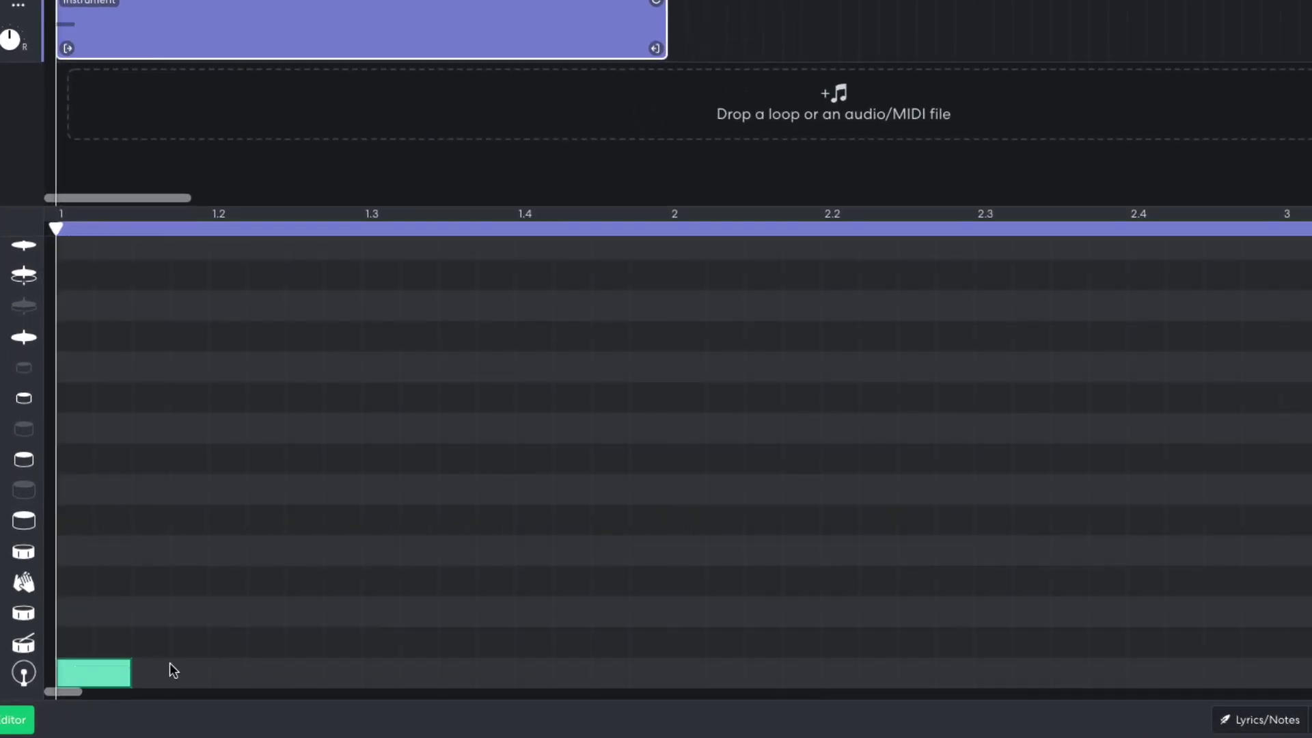
click(233, 667)
click(385, 669)
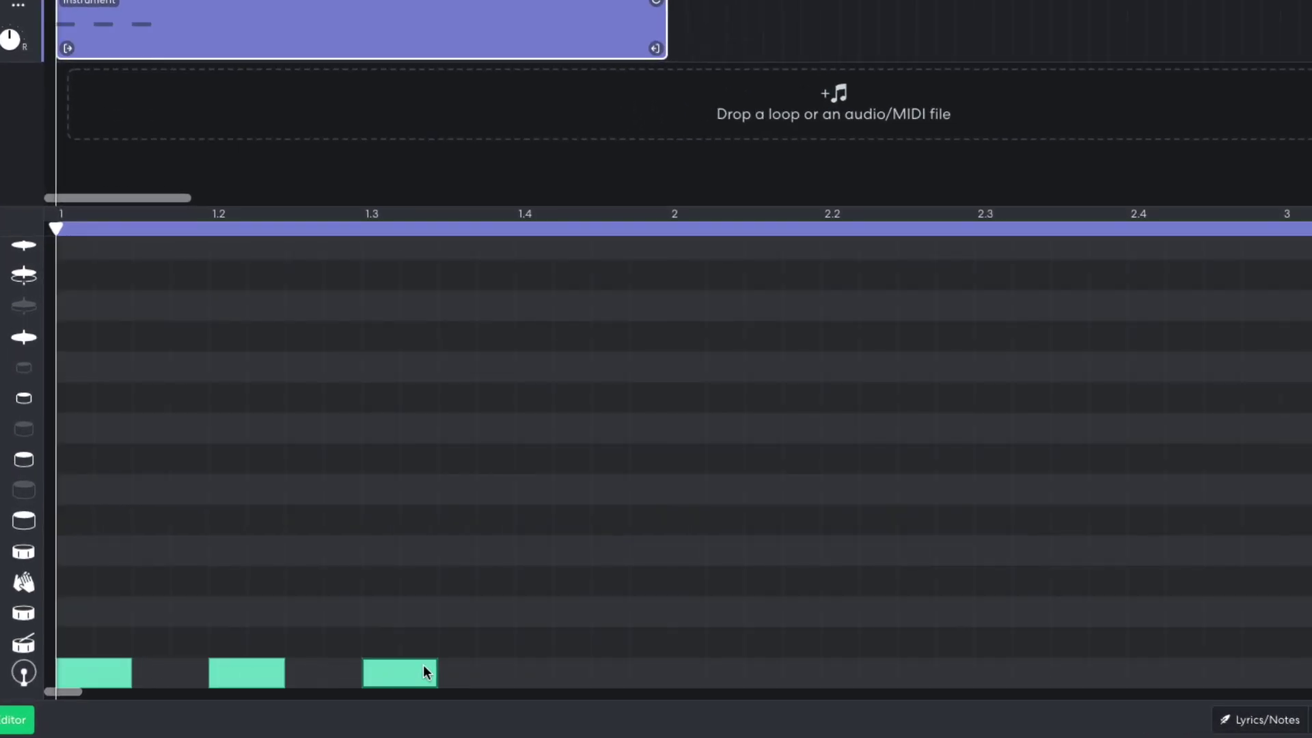
click(530, 670)
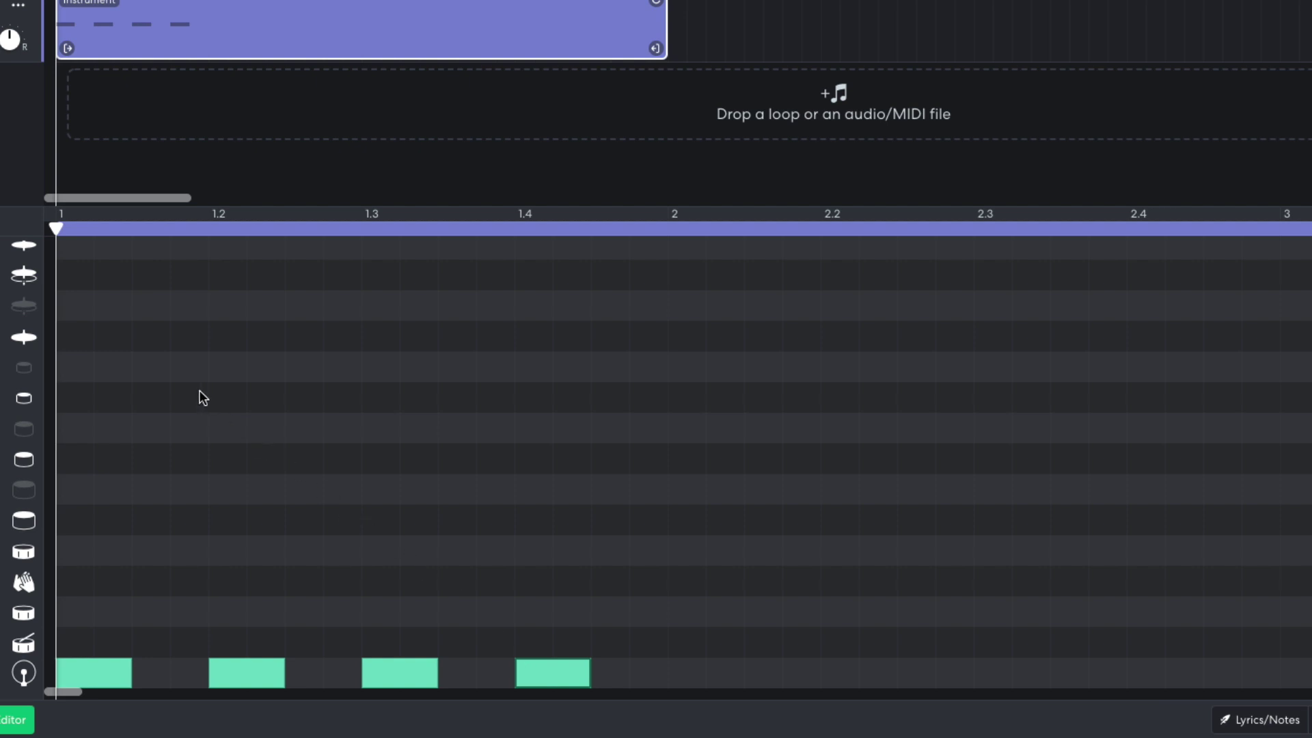
click(149, 274)
click(306, 276)
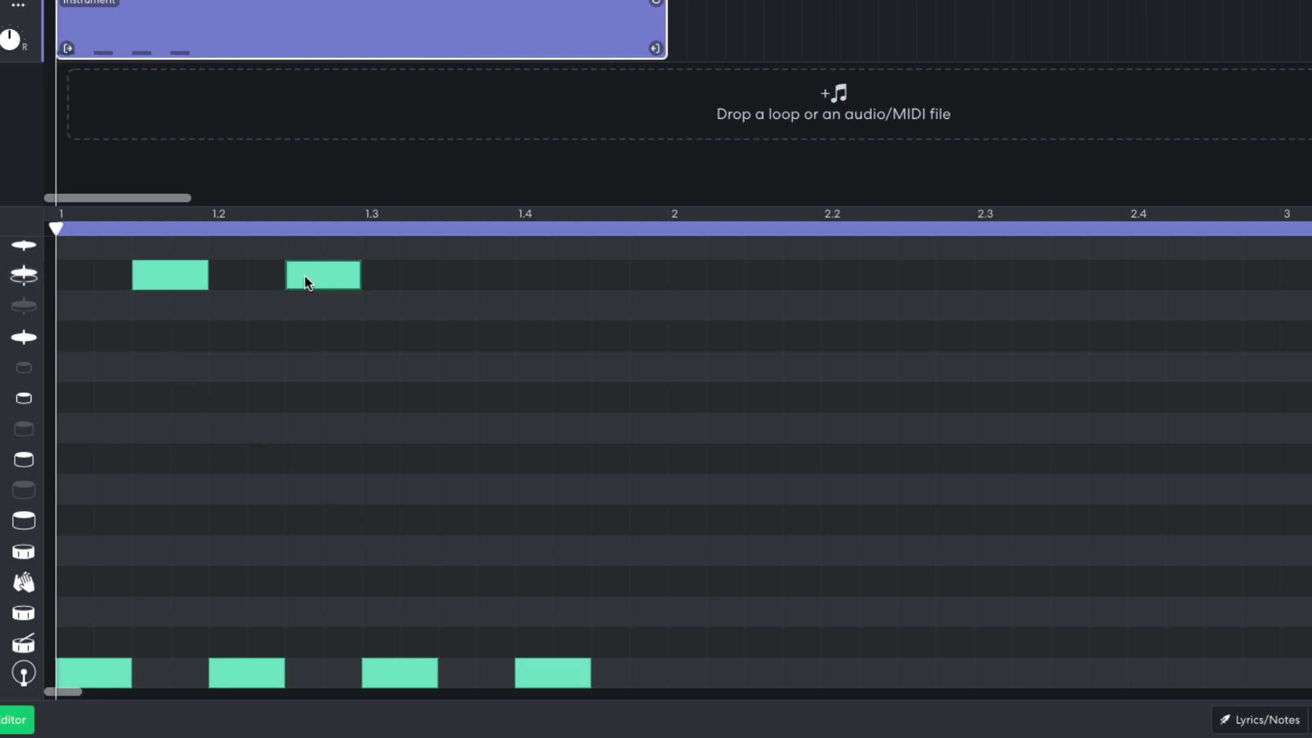
click(459, 276)
click(615, 279)
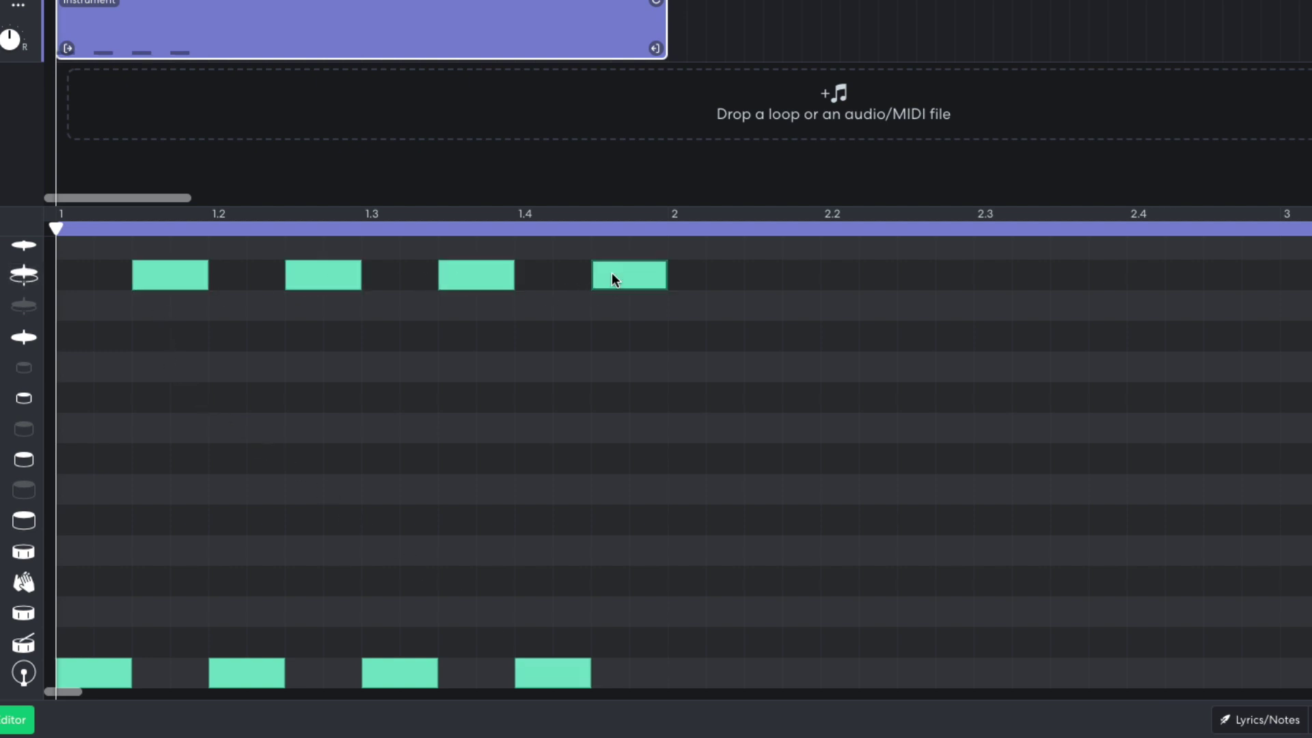
Add short sixteenth-note fourth-row hits around each beat and play back the pattern.
click(73, 339)
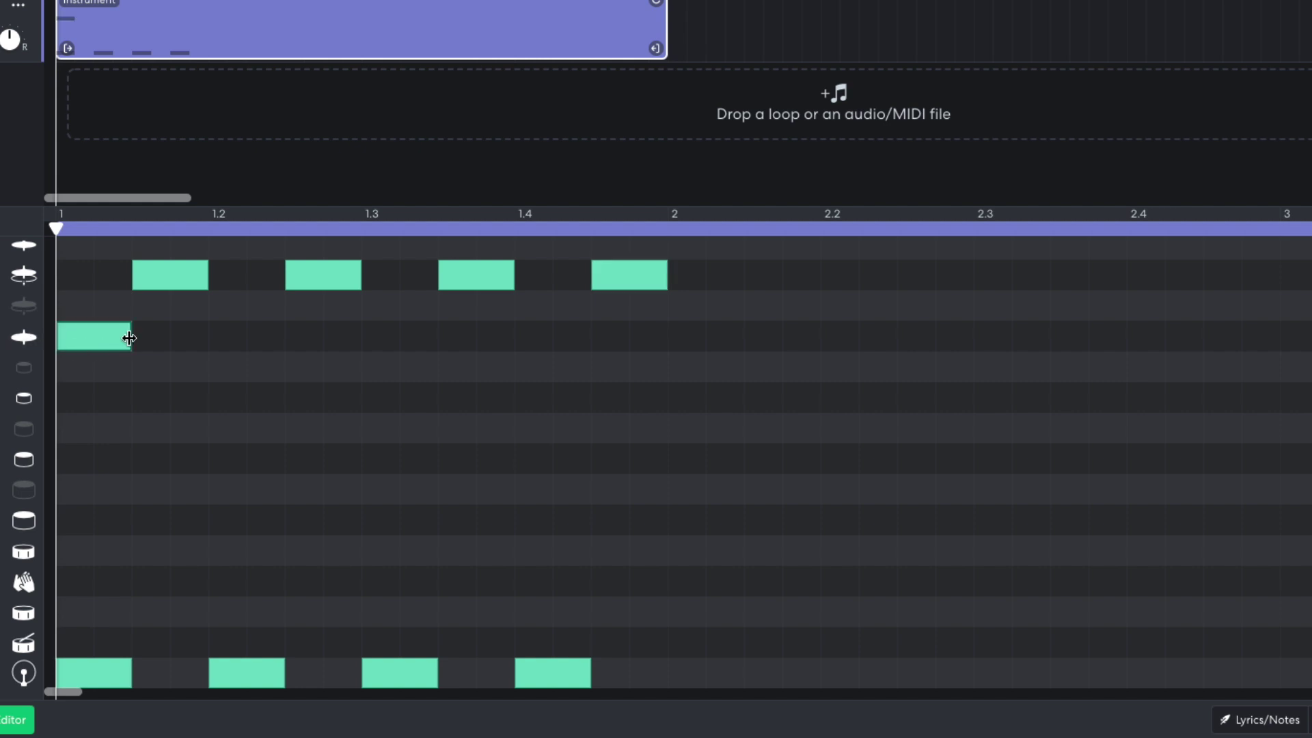
drag(129, 338, 93, 336)
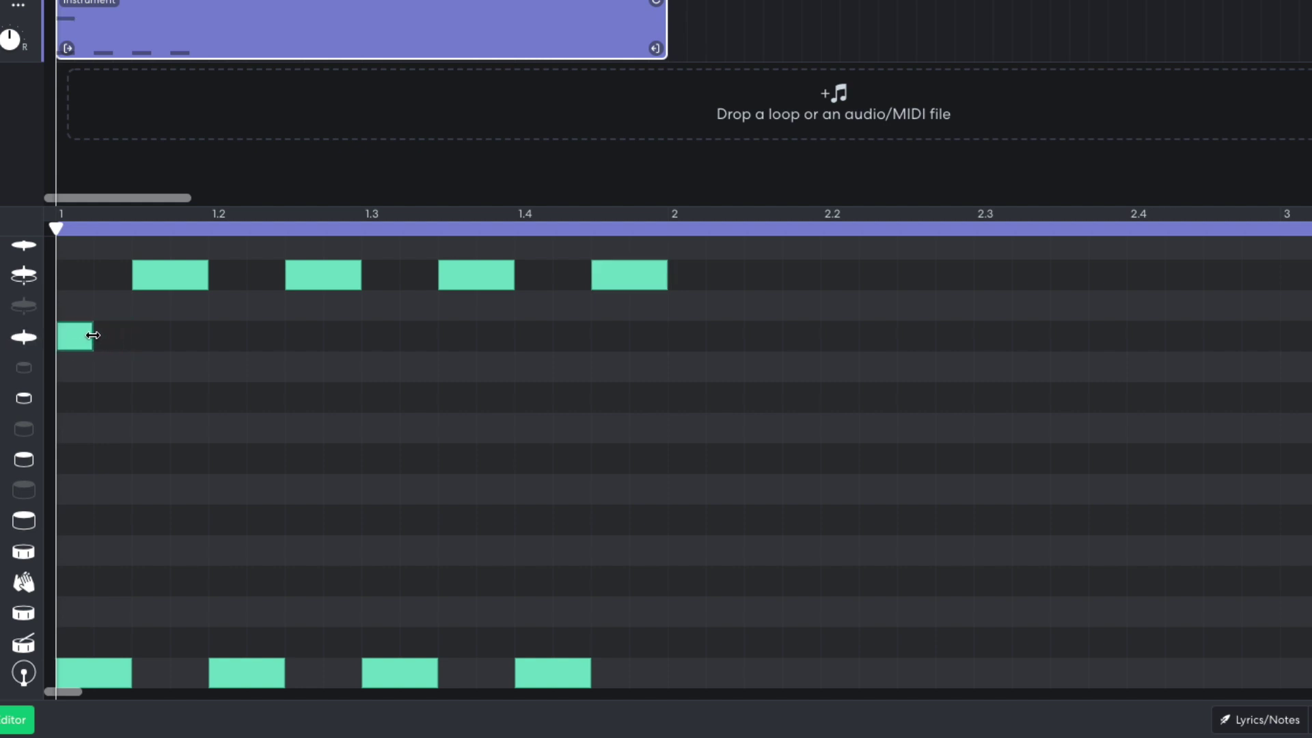
click(216, 336)
click(263, 337)
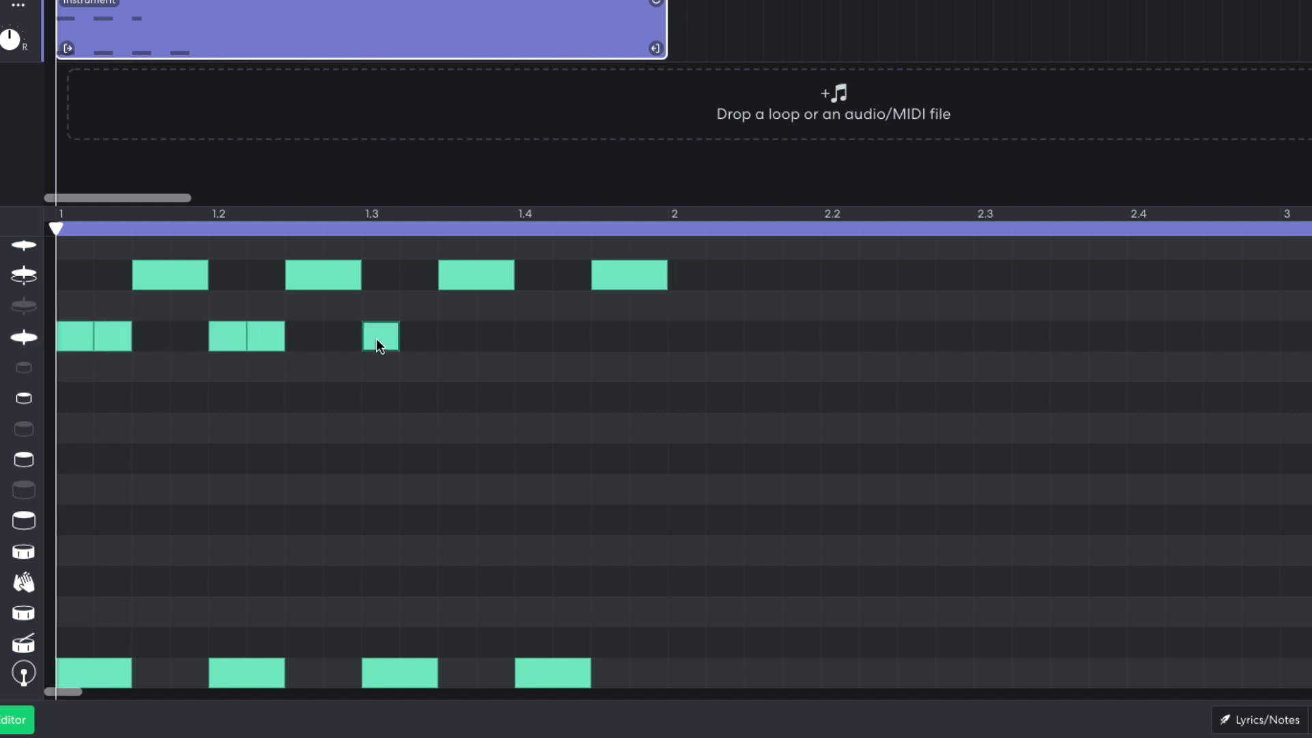
click(412, 337)
click(532, 337)
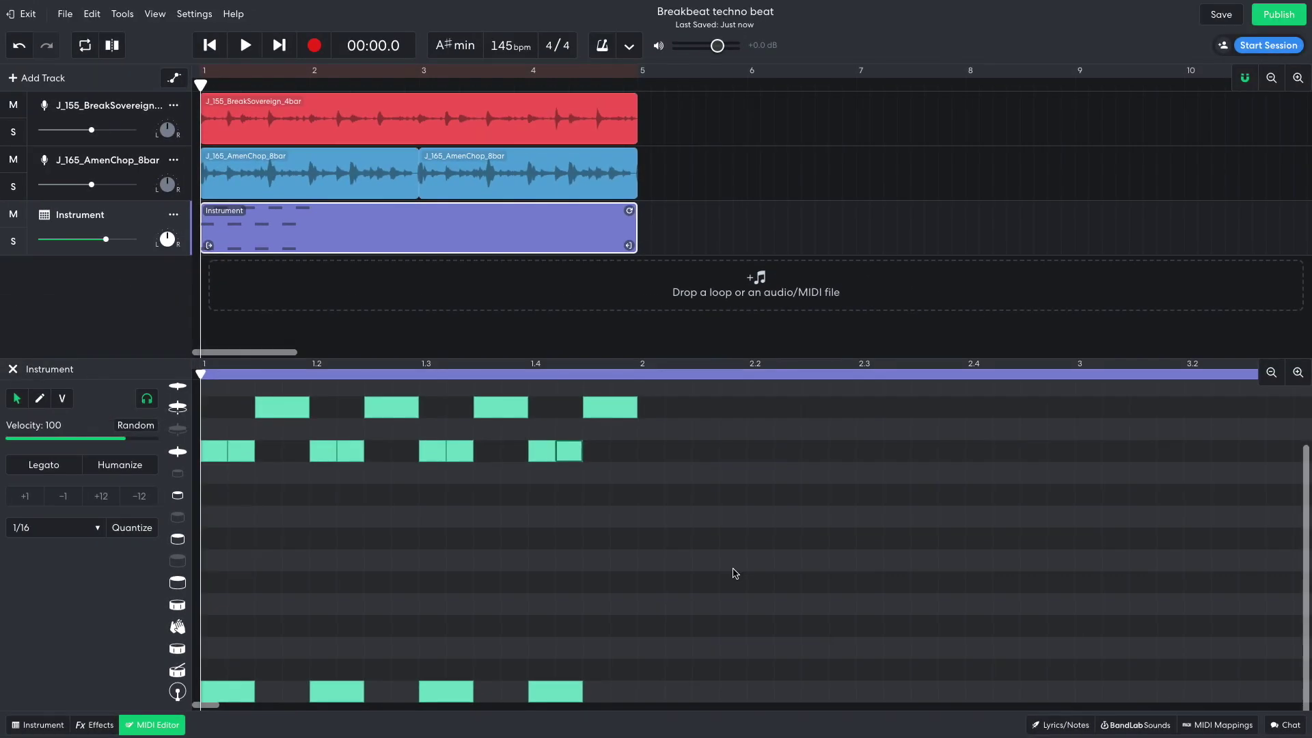
key(space)
key(space)
Select the drum notes and duplicate them with Ctrl+D to repeat the bar across more bars.
drag(686, 399, 240, 624)
key(ctrl+d)
click(1271, 374)
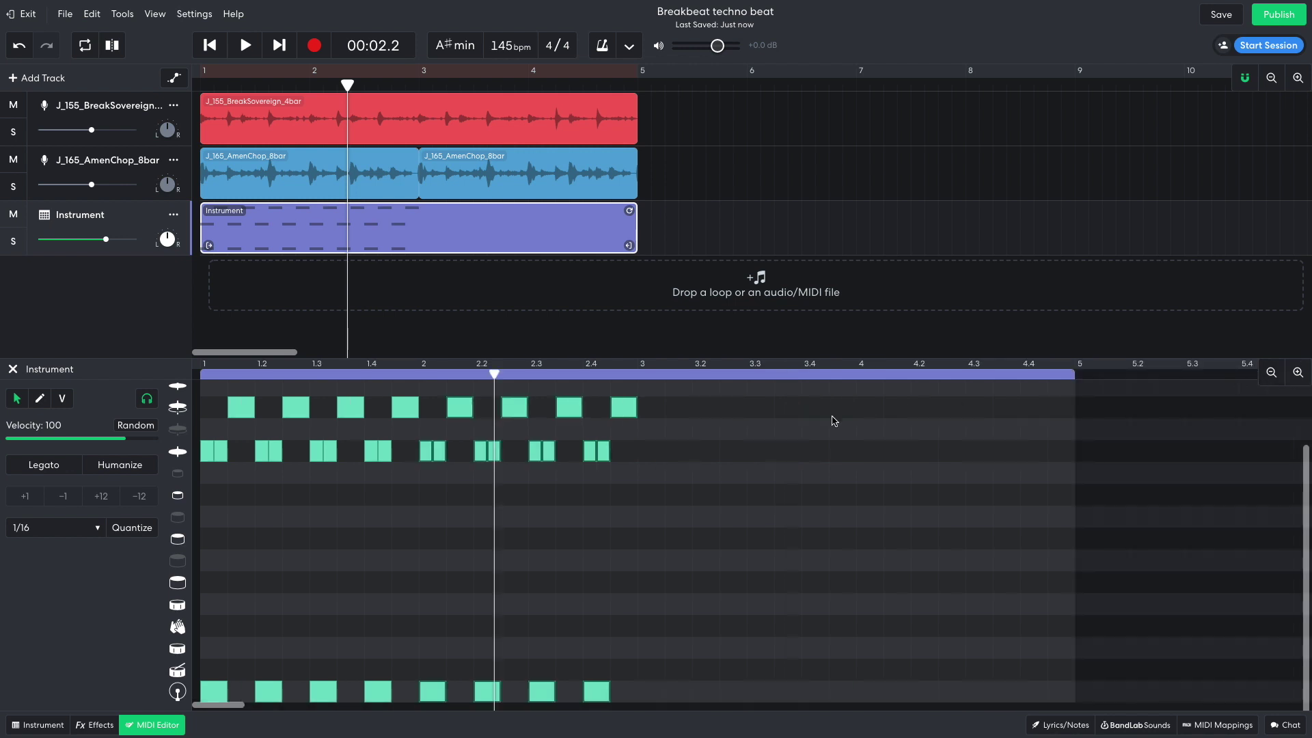
drag(701, 397, 649, 703)
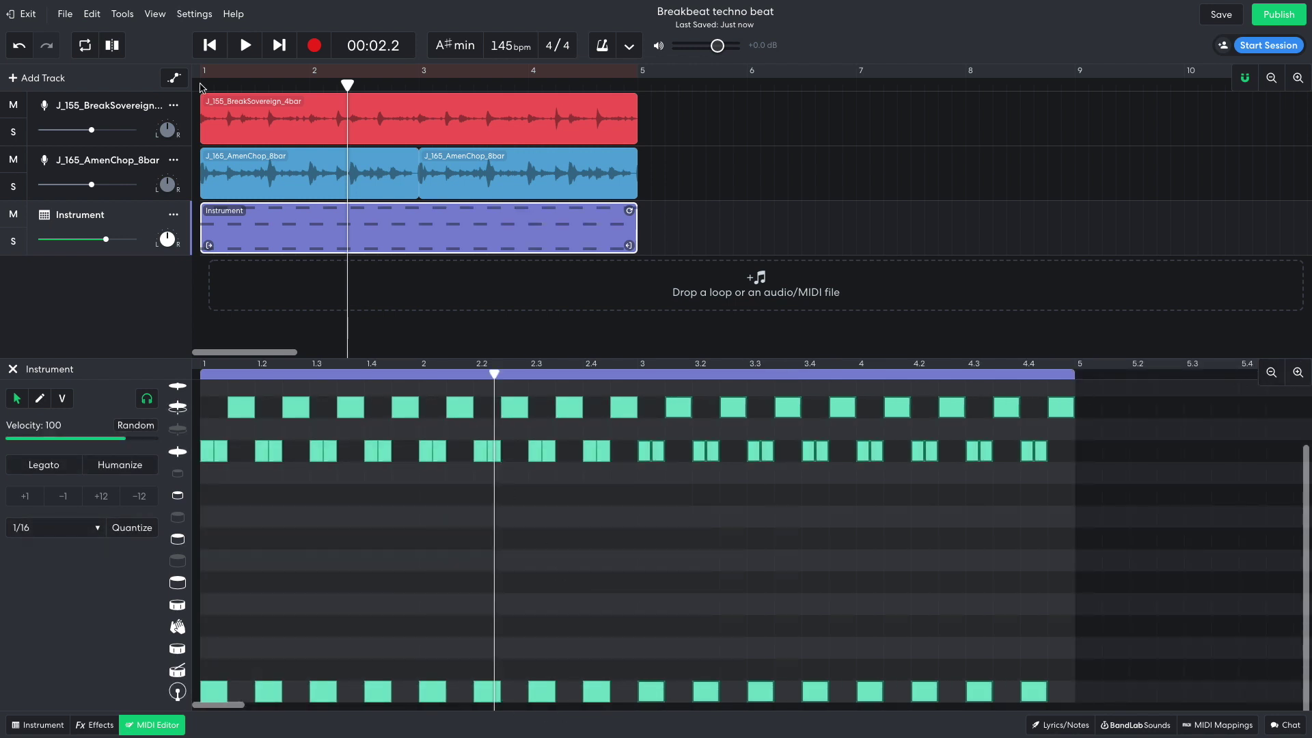
Play from the start and lower the Instrument track volume to about -3.8 dB.
click(209, 45)
key(space)
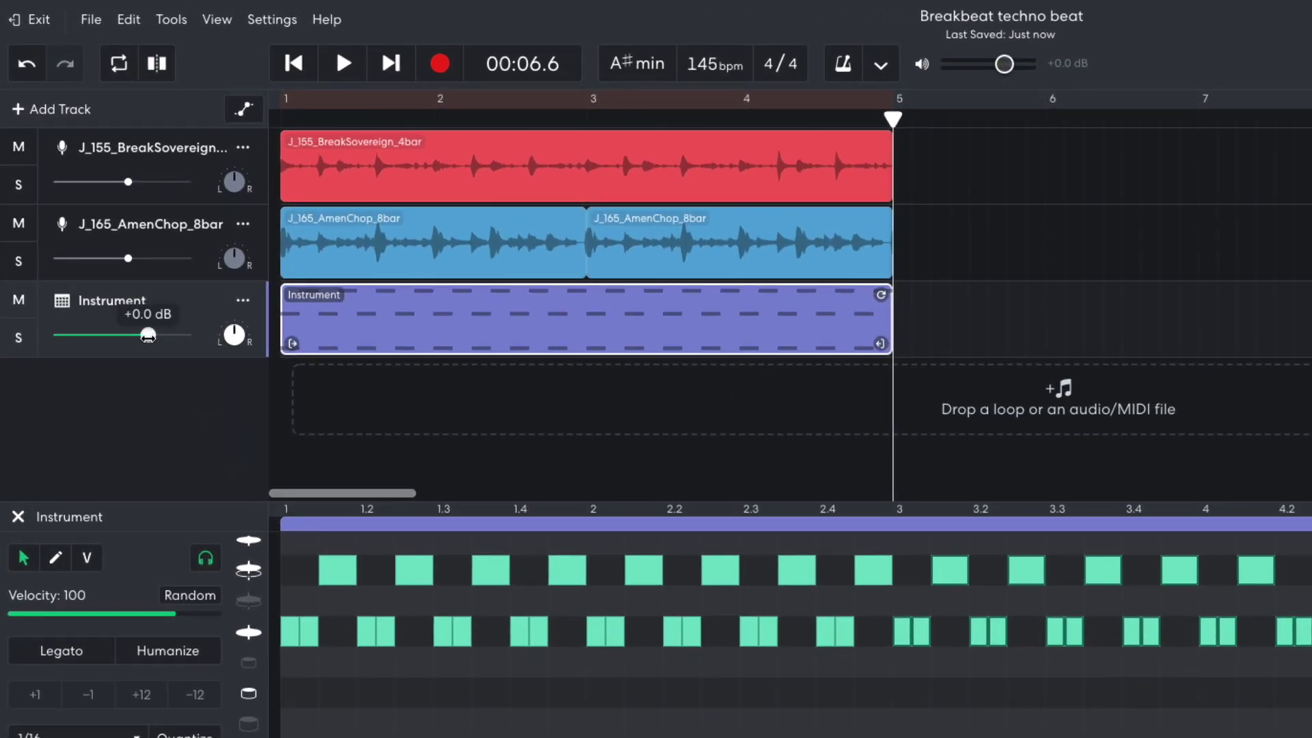
drag(106, 239, 99, 239)
drag(137, 337, 120, 342)
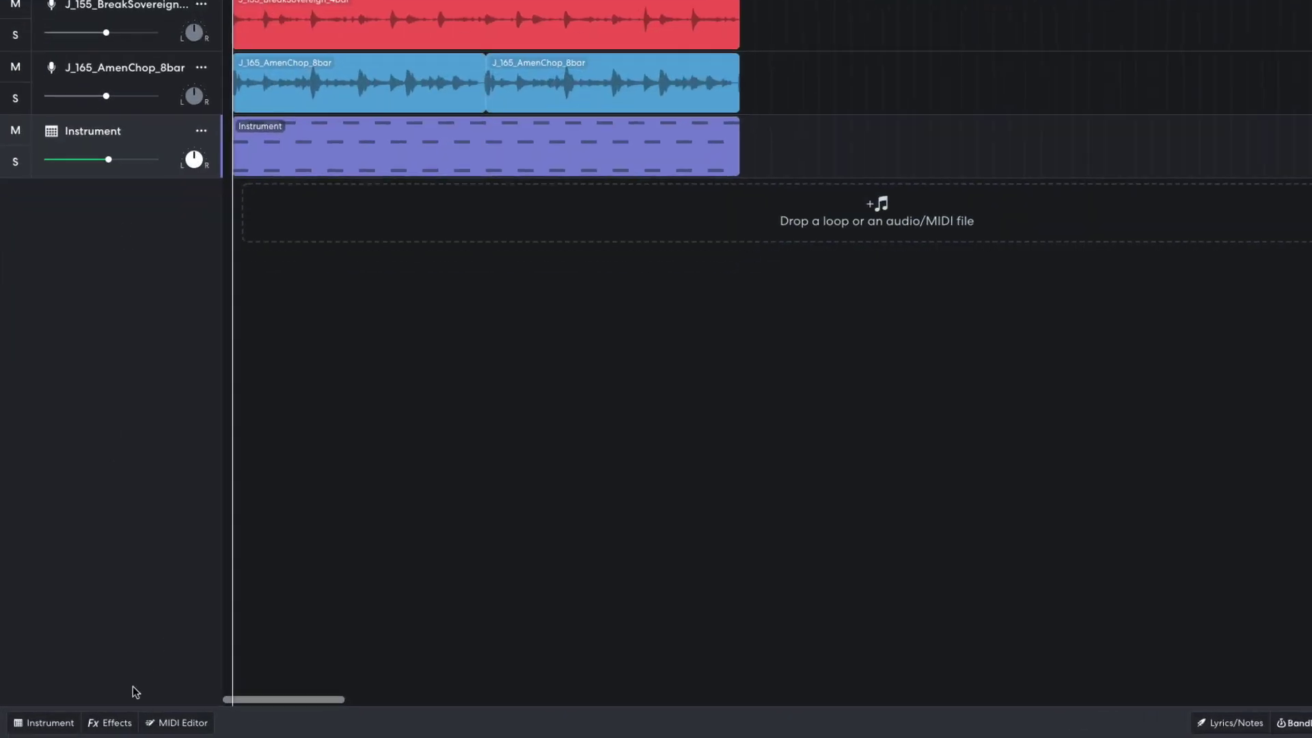
Add a Tone > EQ3-M effect to the Instrument track, cut Low Gain to -3.8 dB, and audition.
click(114, 722)
click(296, 600)
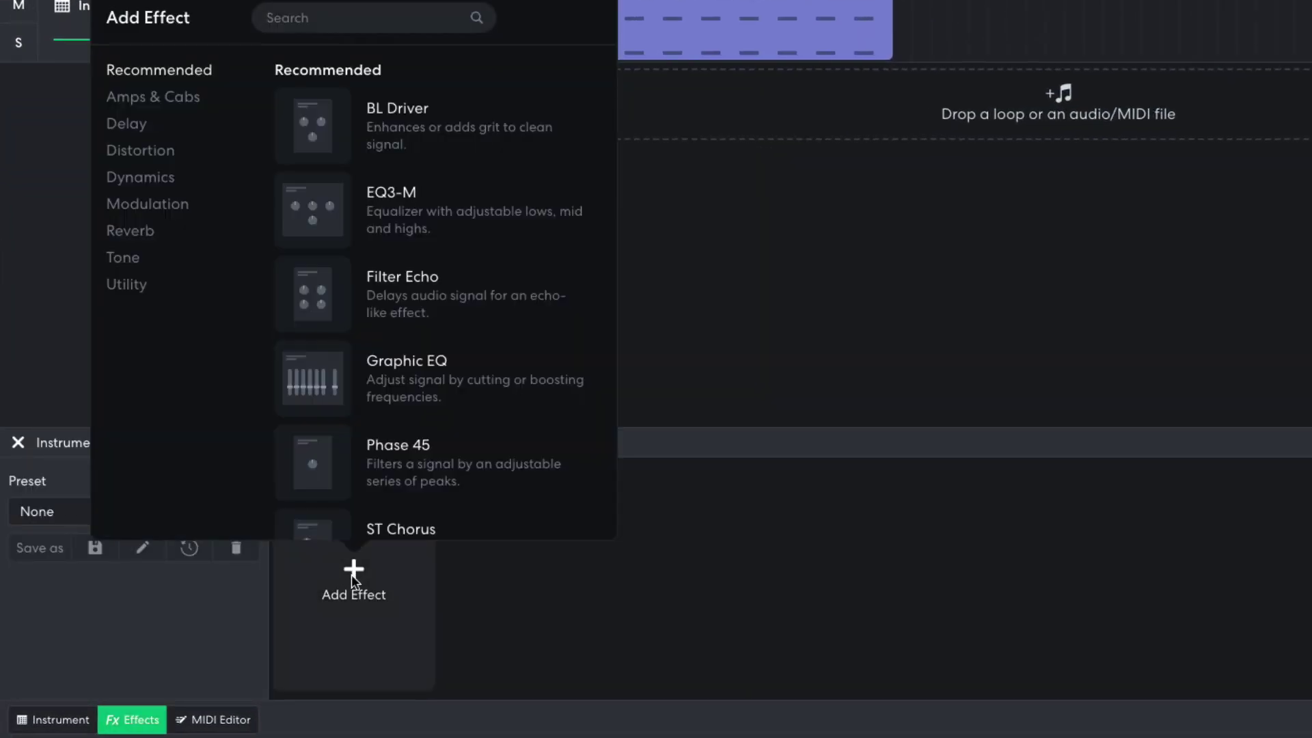
click(132, 262)
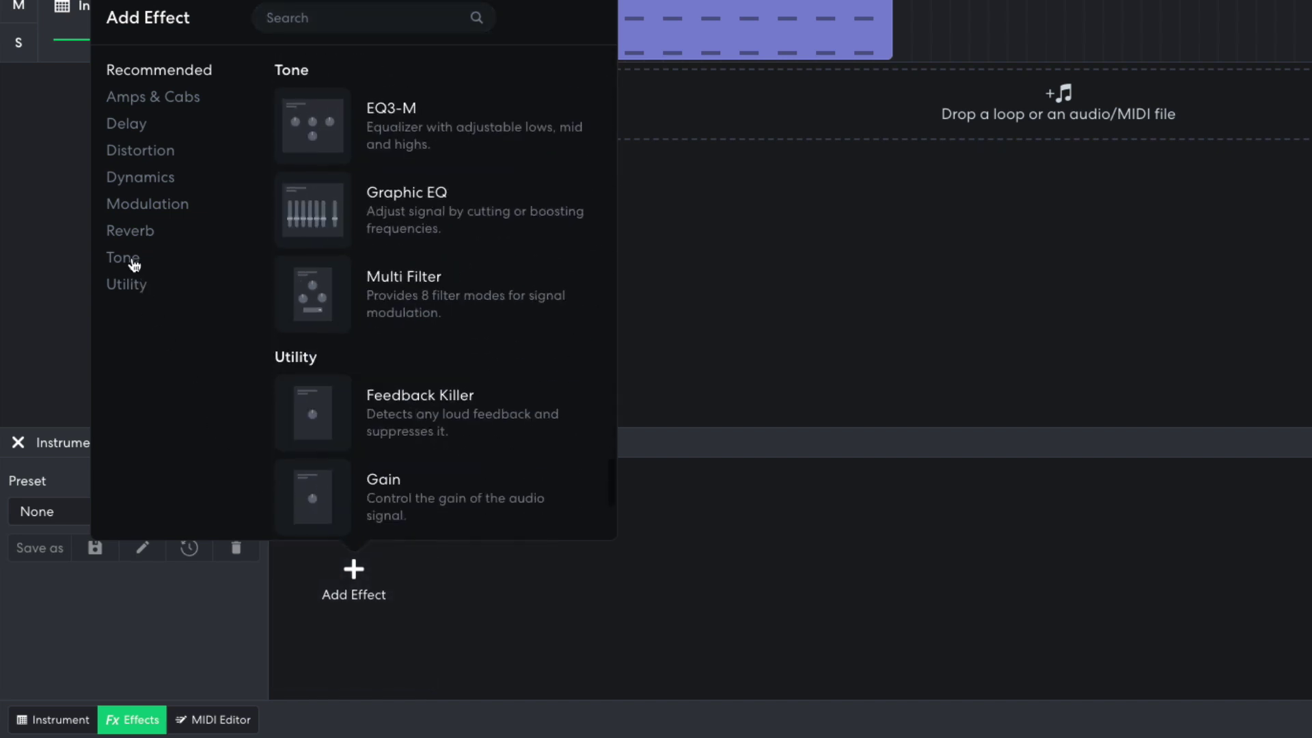
click(317, 151)
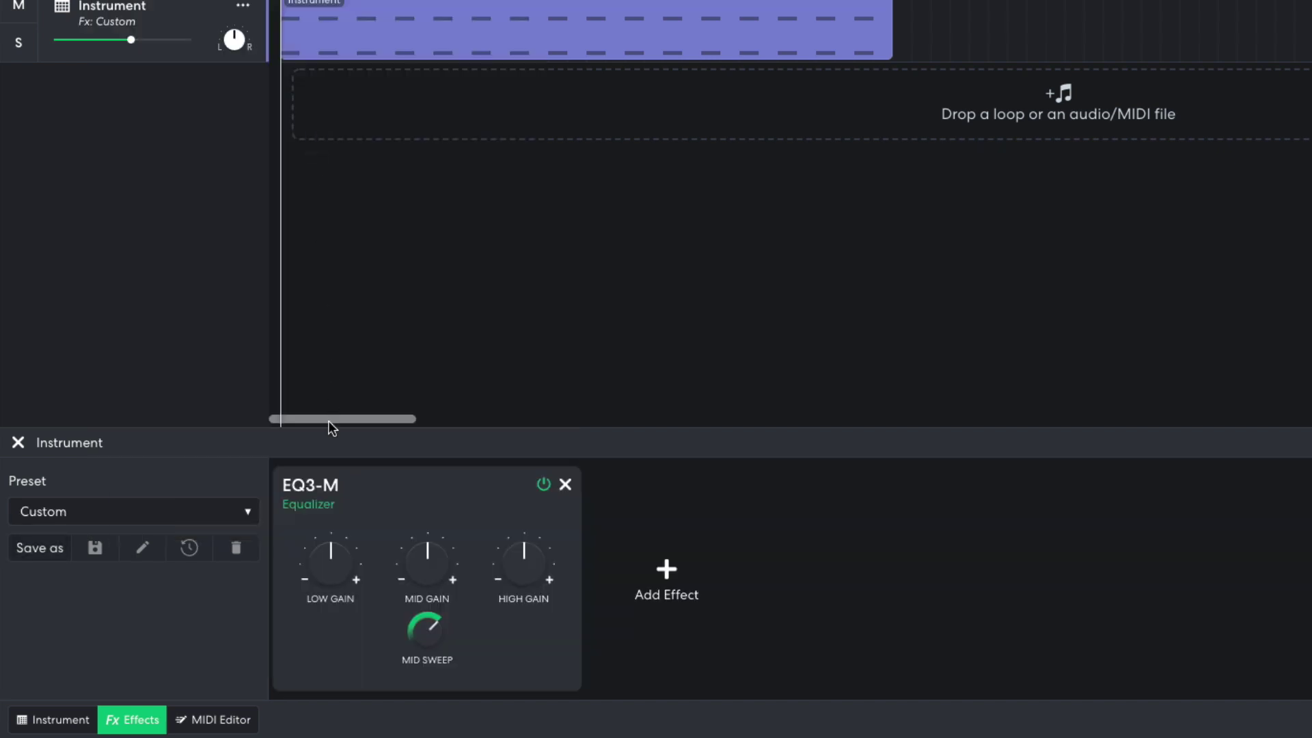
drag(337, 565, 331, 577)
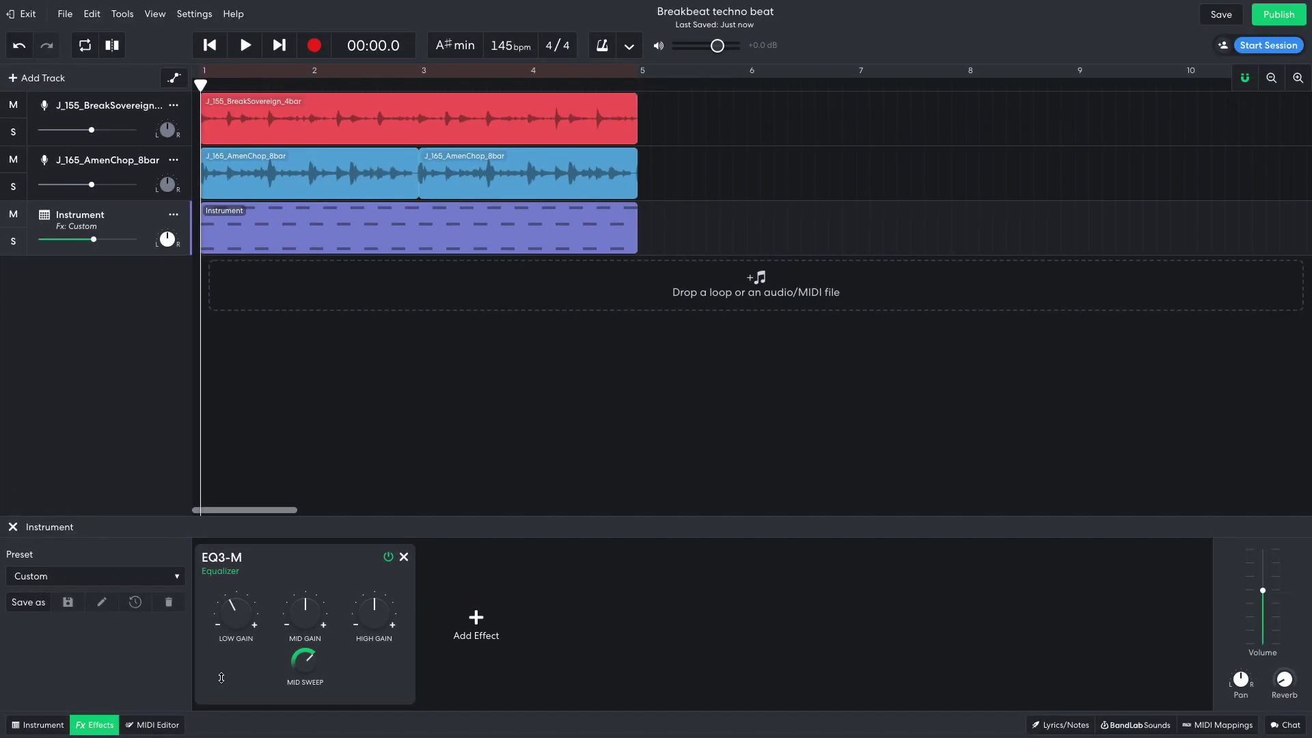
key(space)
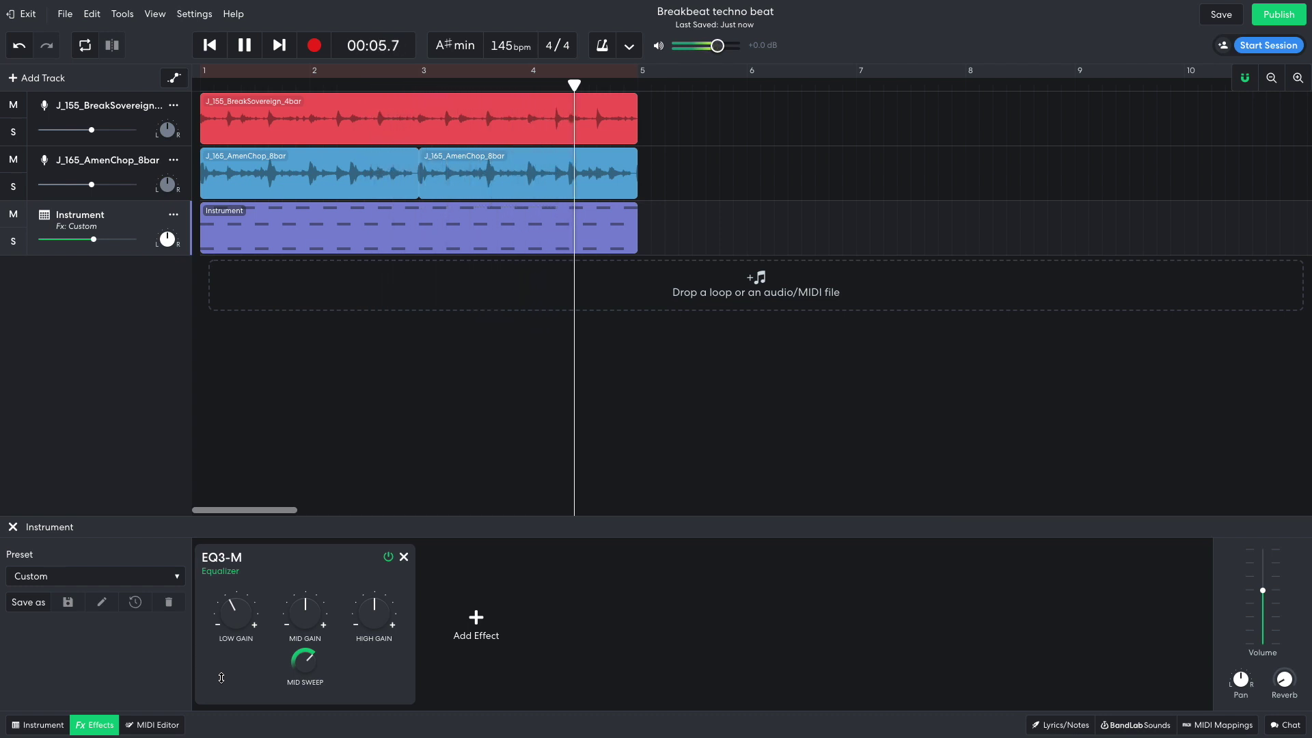
key(space)
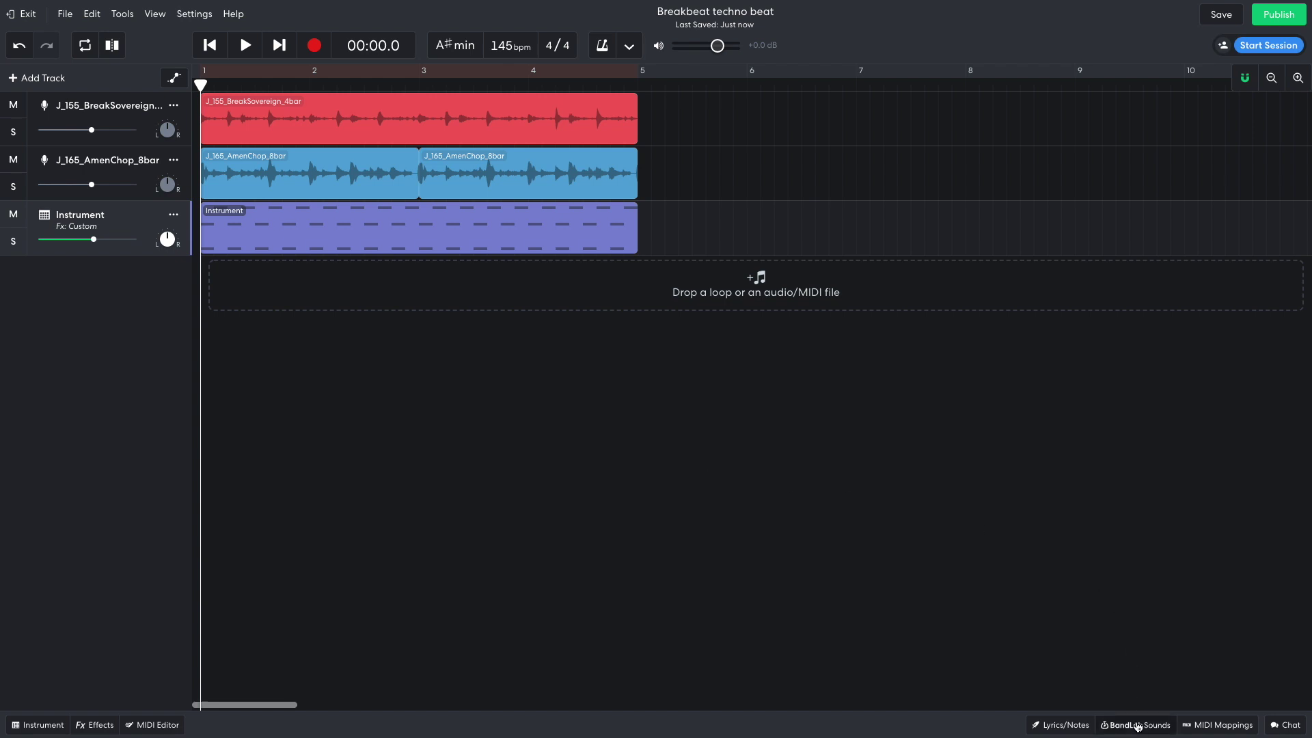
click(1135, 725)
click(1025, 111)
click(1042, 149)
text(rave)
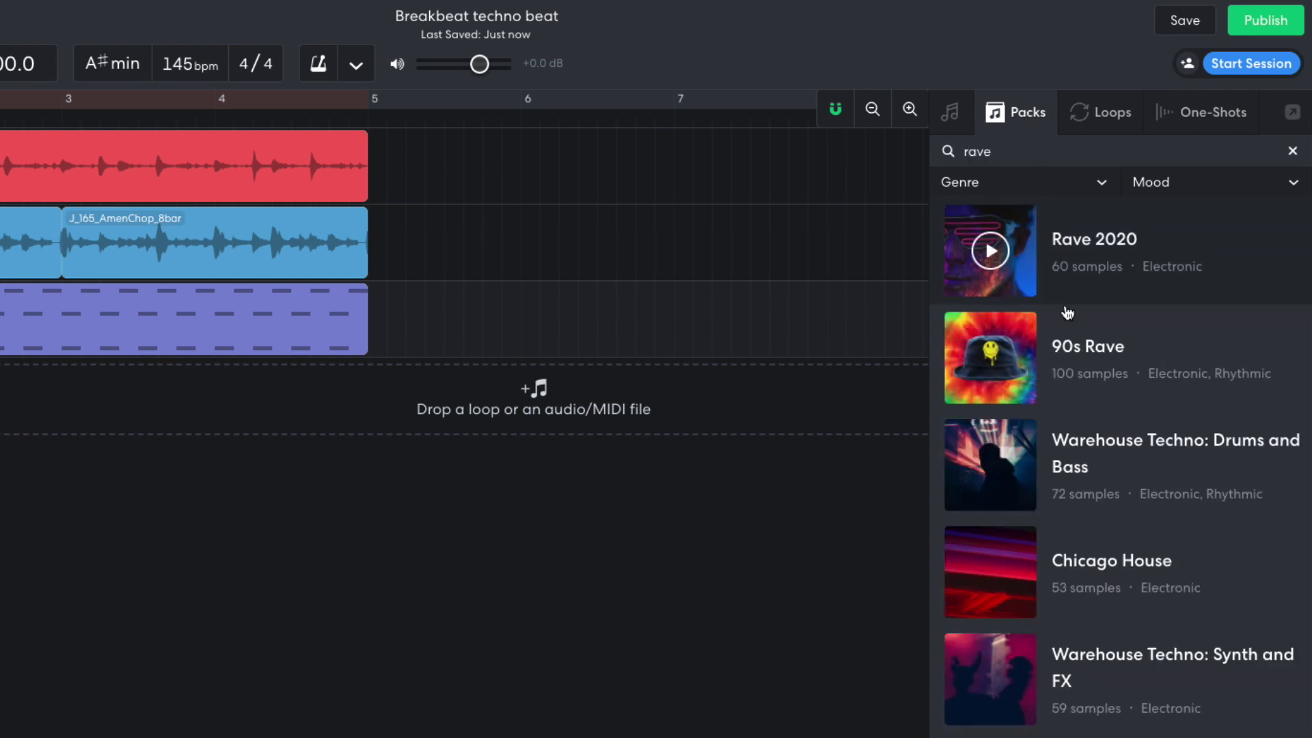
click(1080, 455)
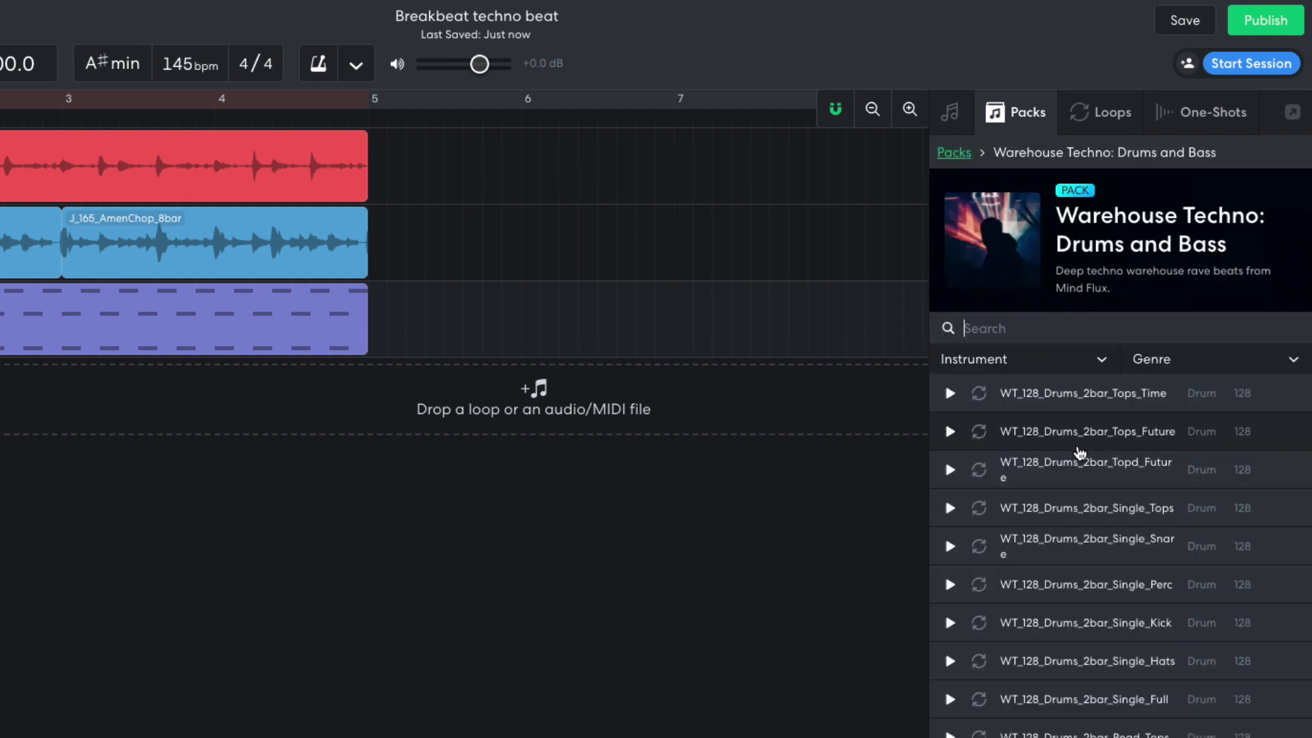
click(950, 394)
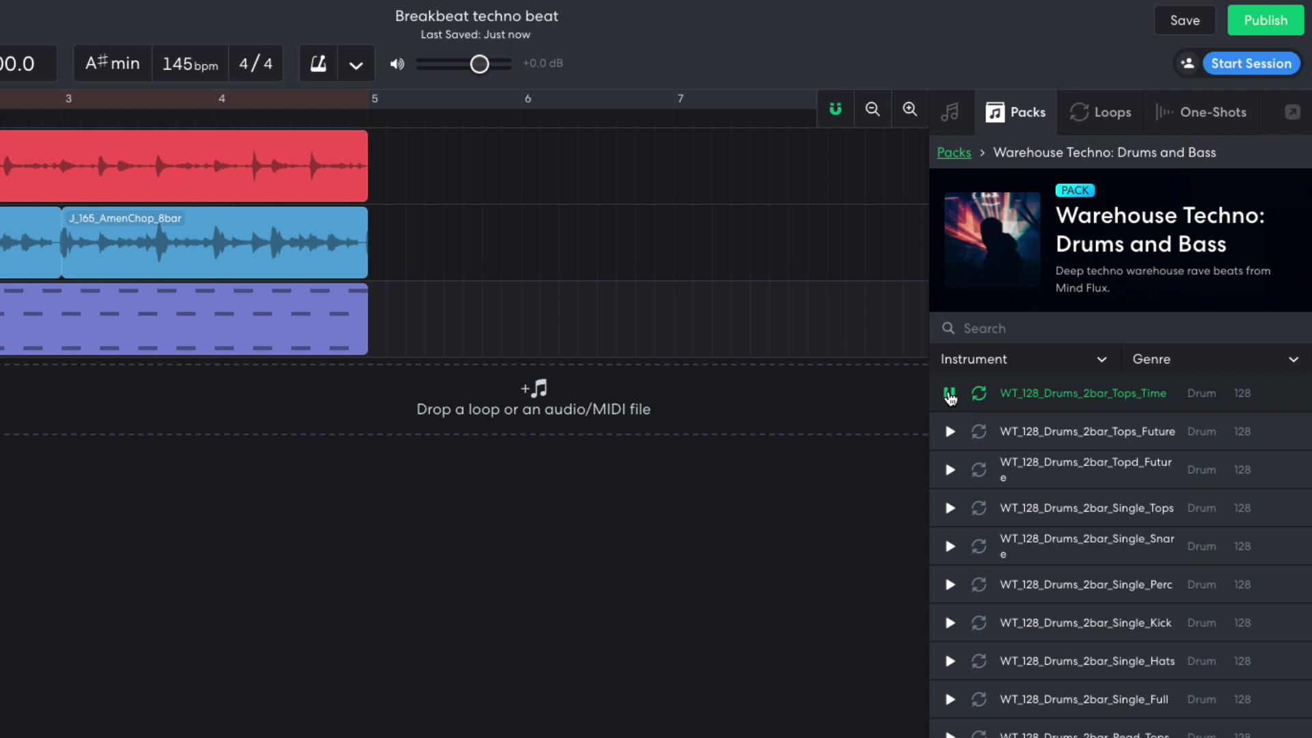
click(950, 394)
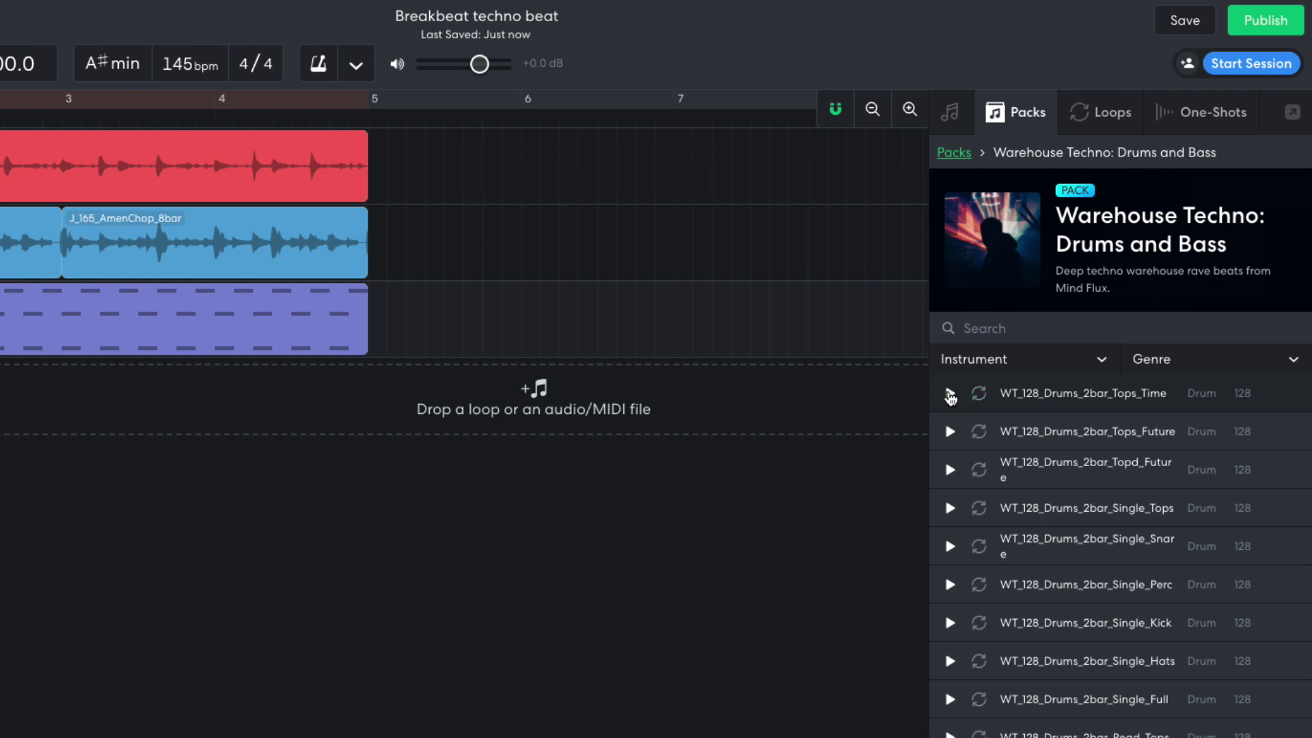
Place the WT_128_Drums_2bar_Tops_Time loop on a new track at bar 1 and audition it.
drag(1037, 393, 0, 414)
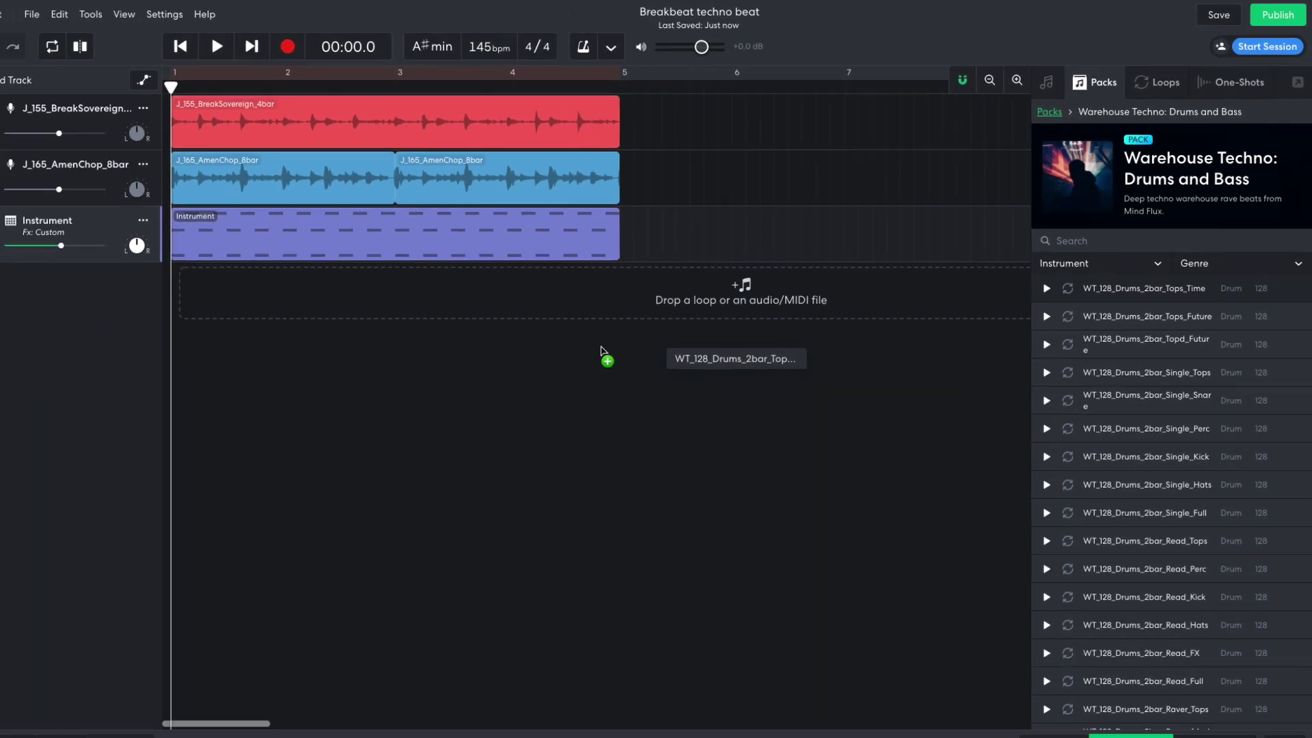
drag(277, 296, 479, 293)
key(space)
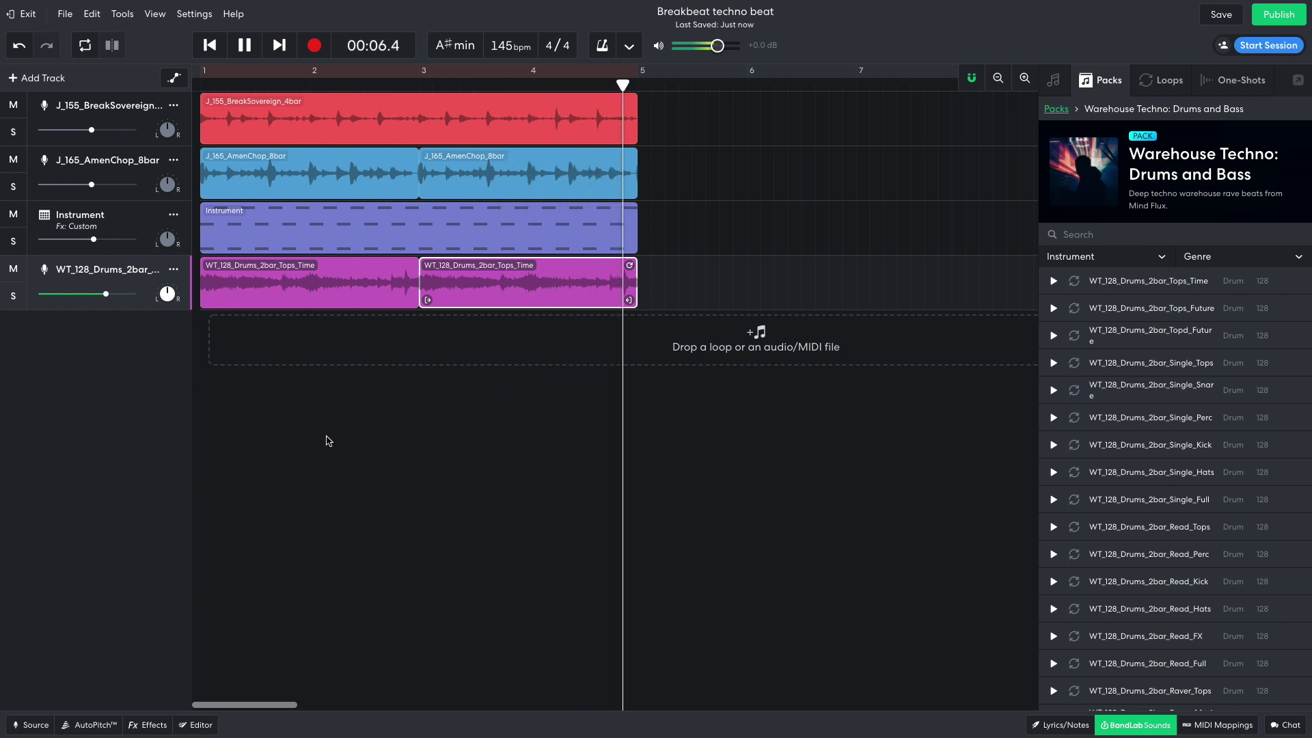
key(space)
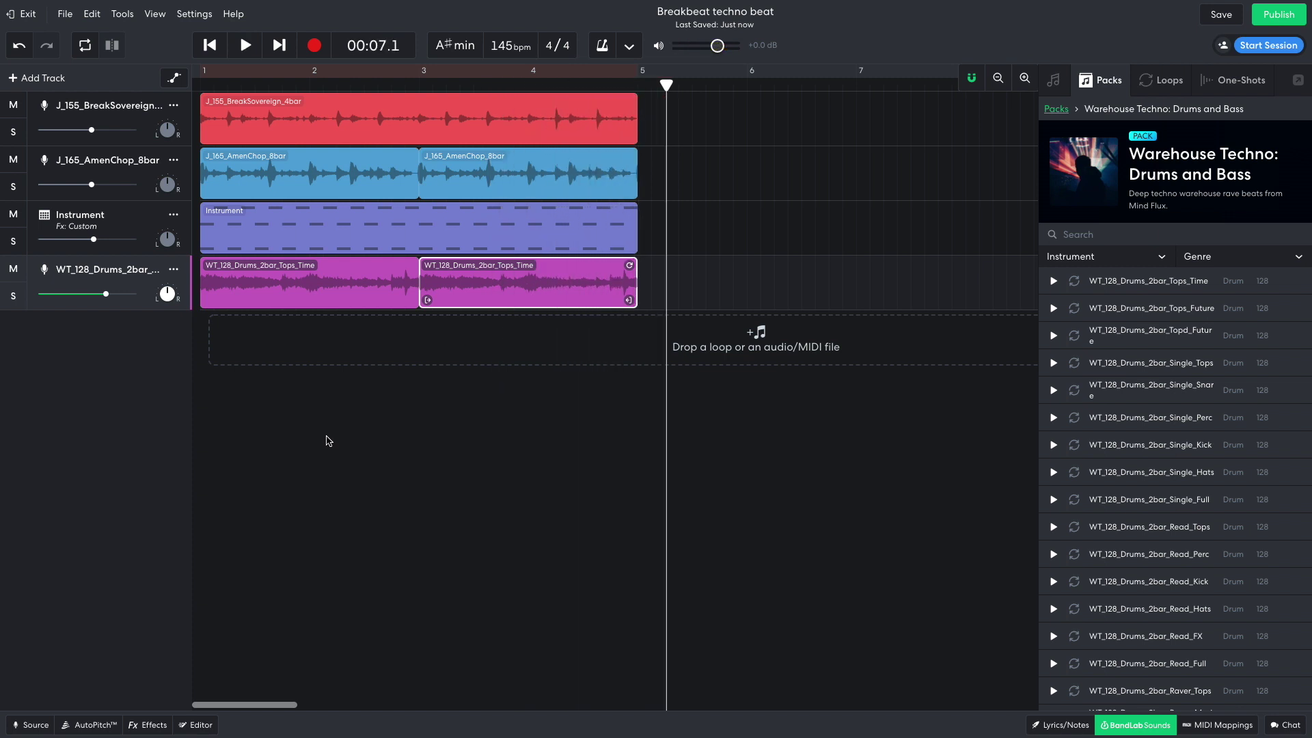
Shorten both Tops_Time clips by trimming their right edges.
click(381, 304)
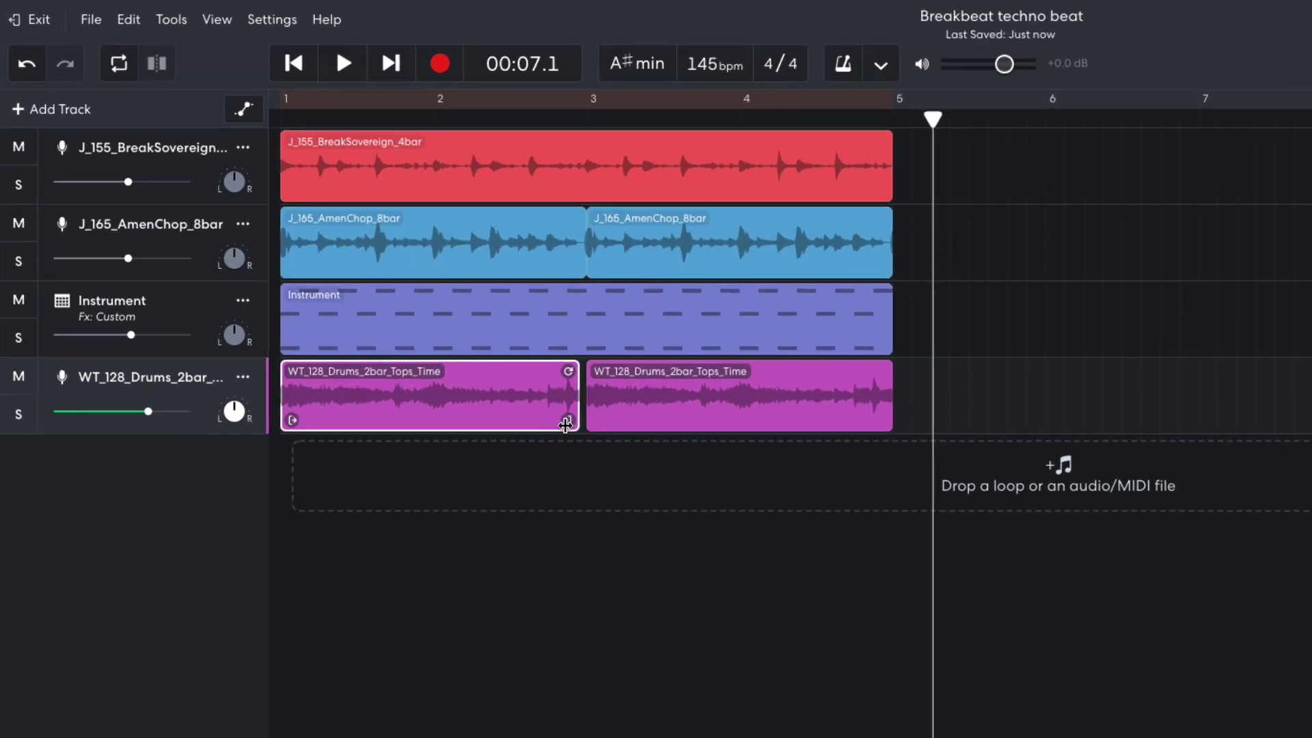
drag(565, 425, 536, 428)
click(772, 408)
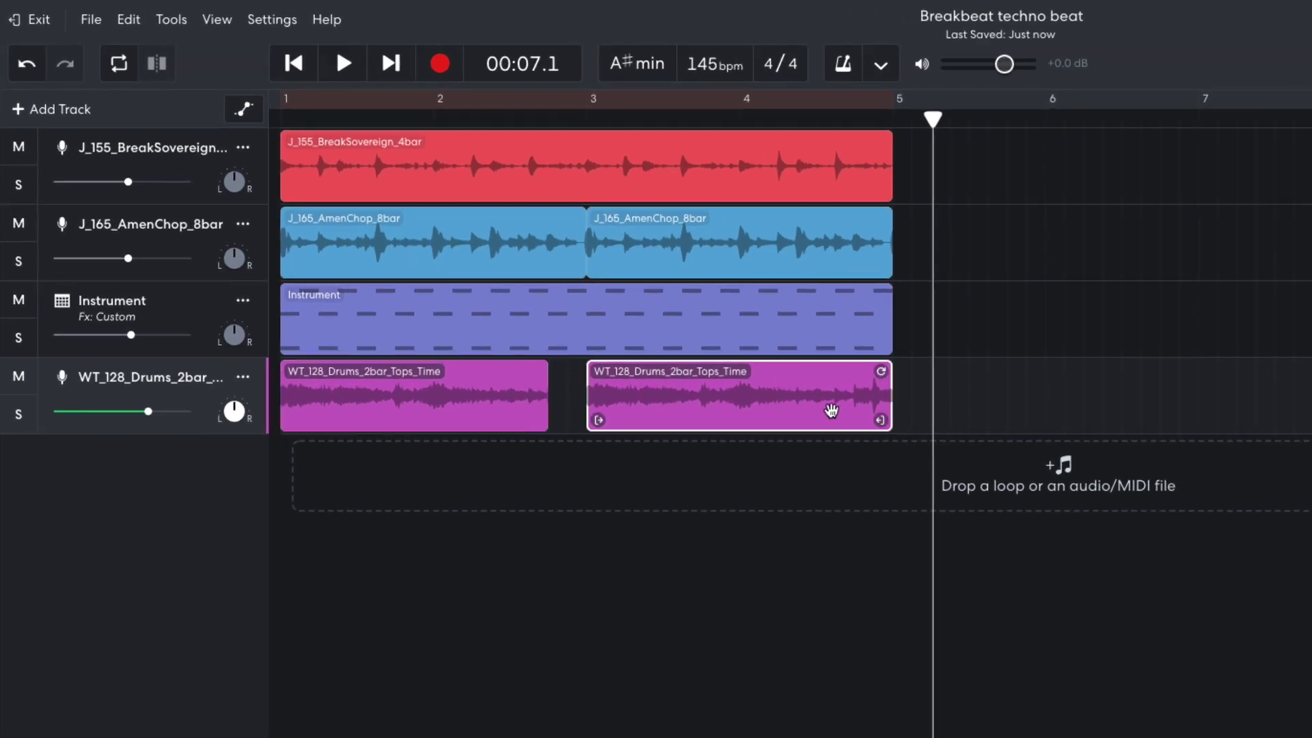
drag(879, 419, 840, 425)
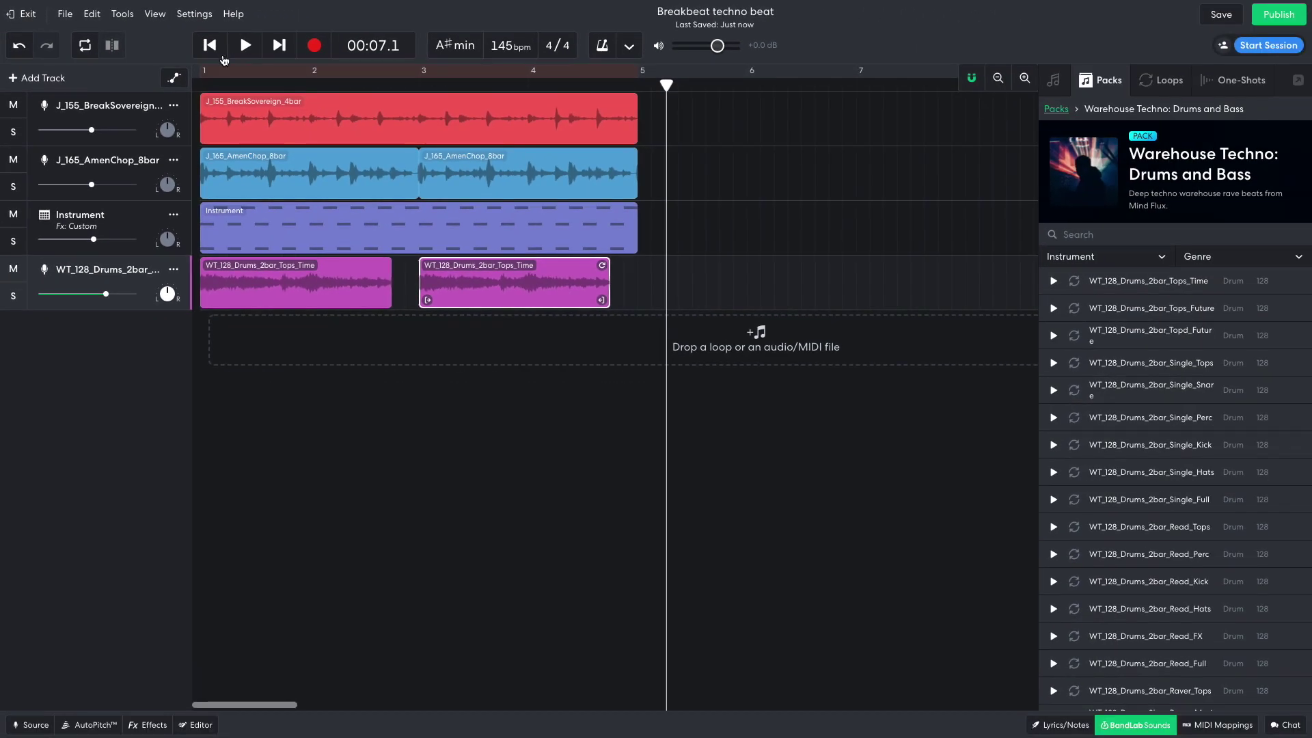
Play from the start and turn the Tops_Time track down to about -8.7 dB.
click(296, 71)
key(space)
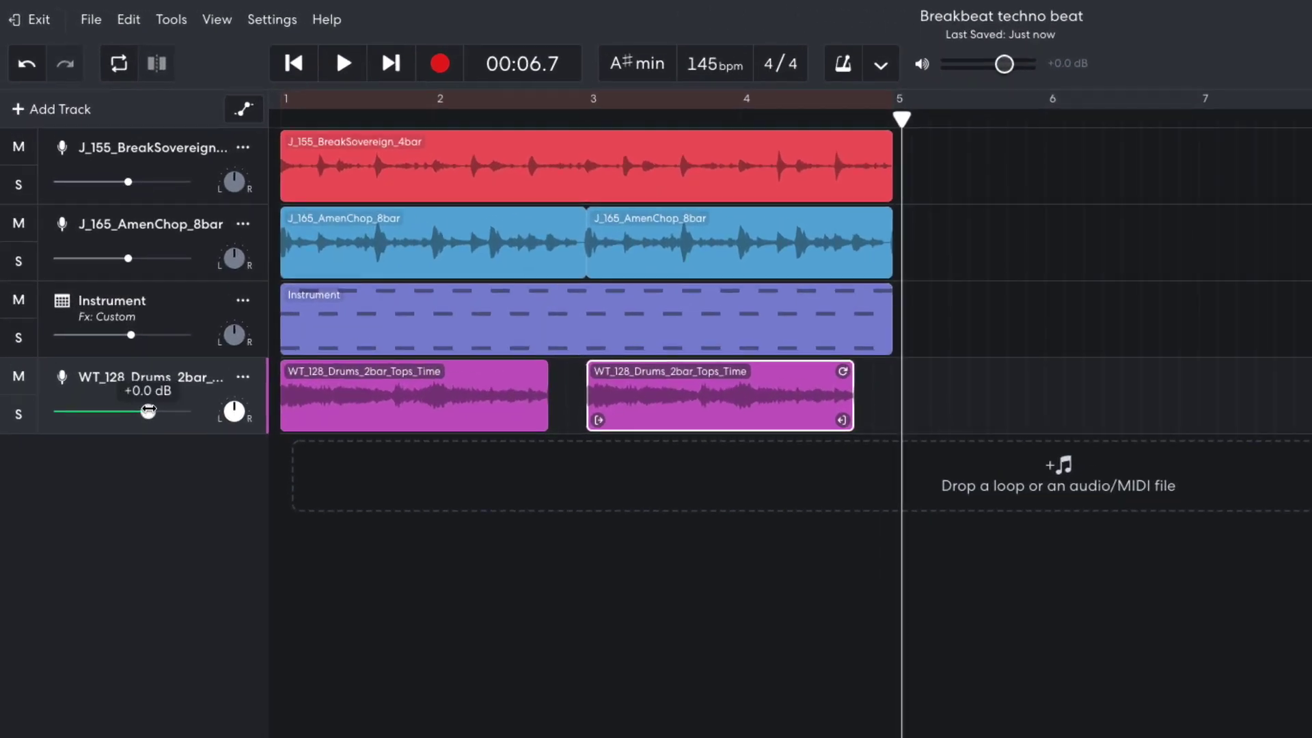
drag(106, 294, 89, 293)
drag(124, 410, 113, 409)
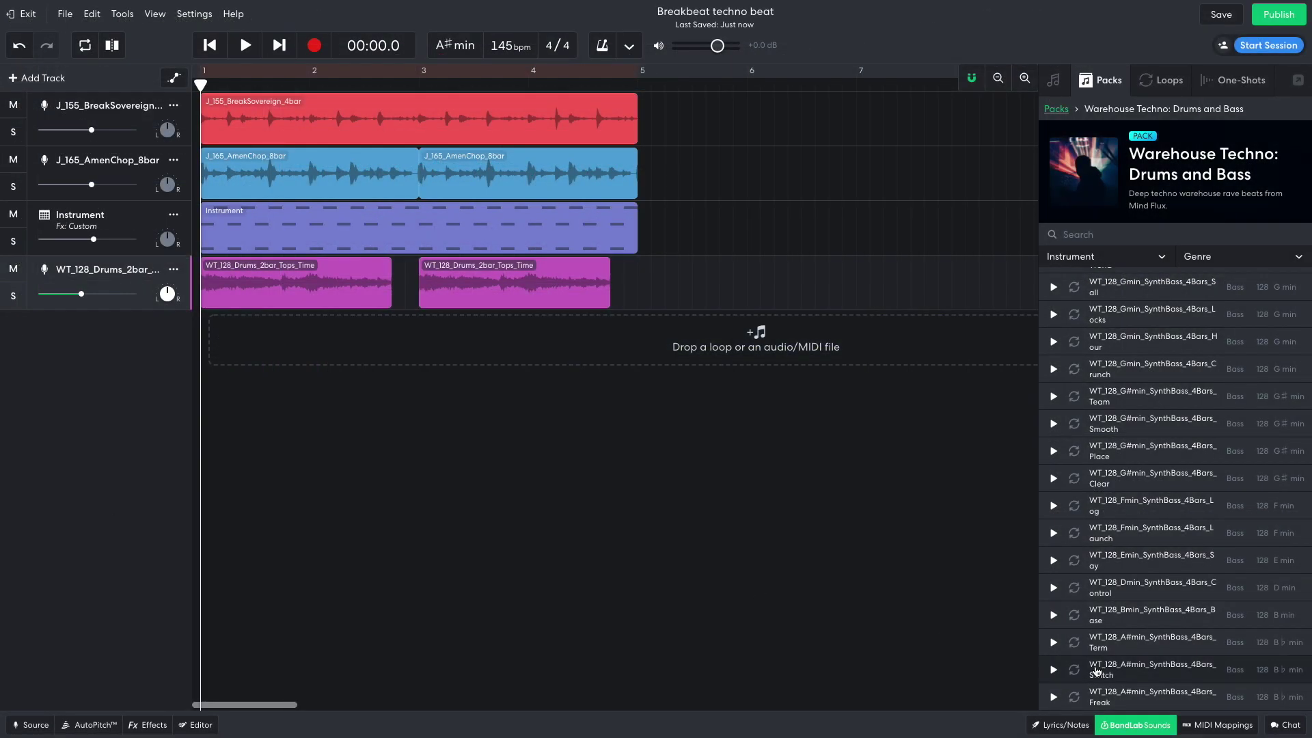
Add the WT_128_A#min_SynthBass_4Bars_Switch loop at bar 1, lower it to about -6.9 dB, and play.
drag(1096, 671, 264, 348)
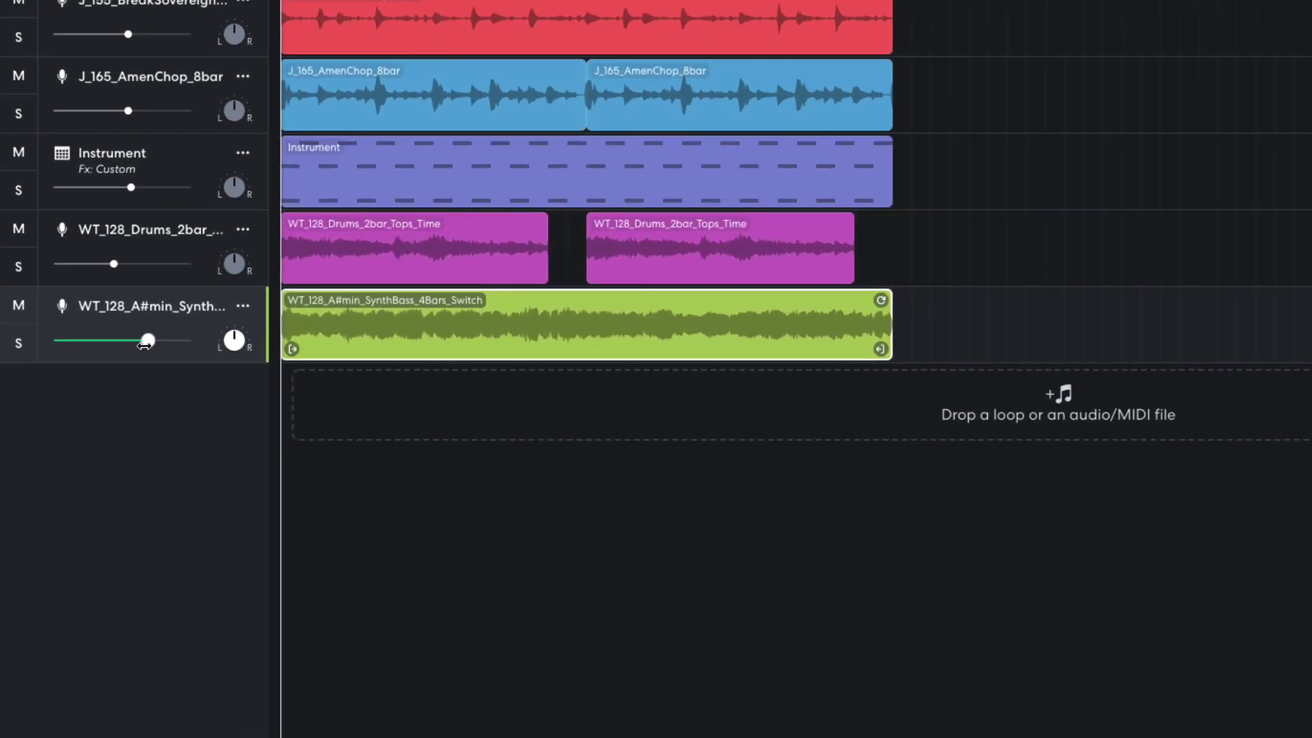
drag(130, 345, 104, 343)
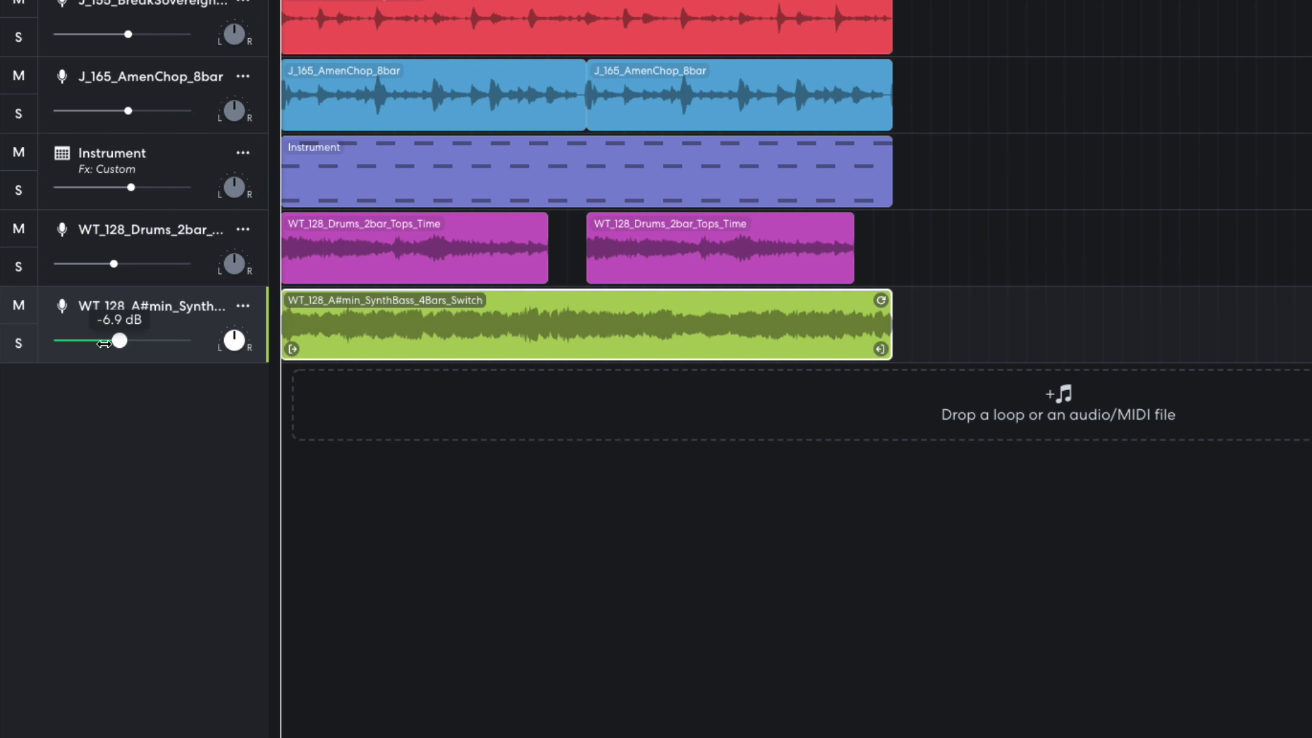
key(space)
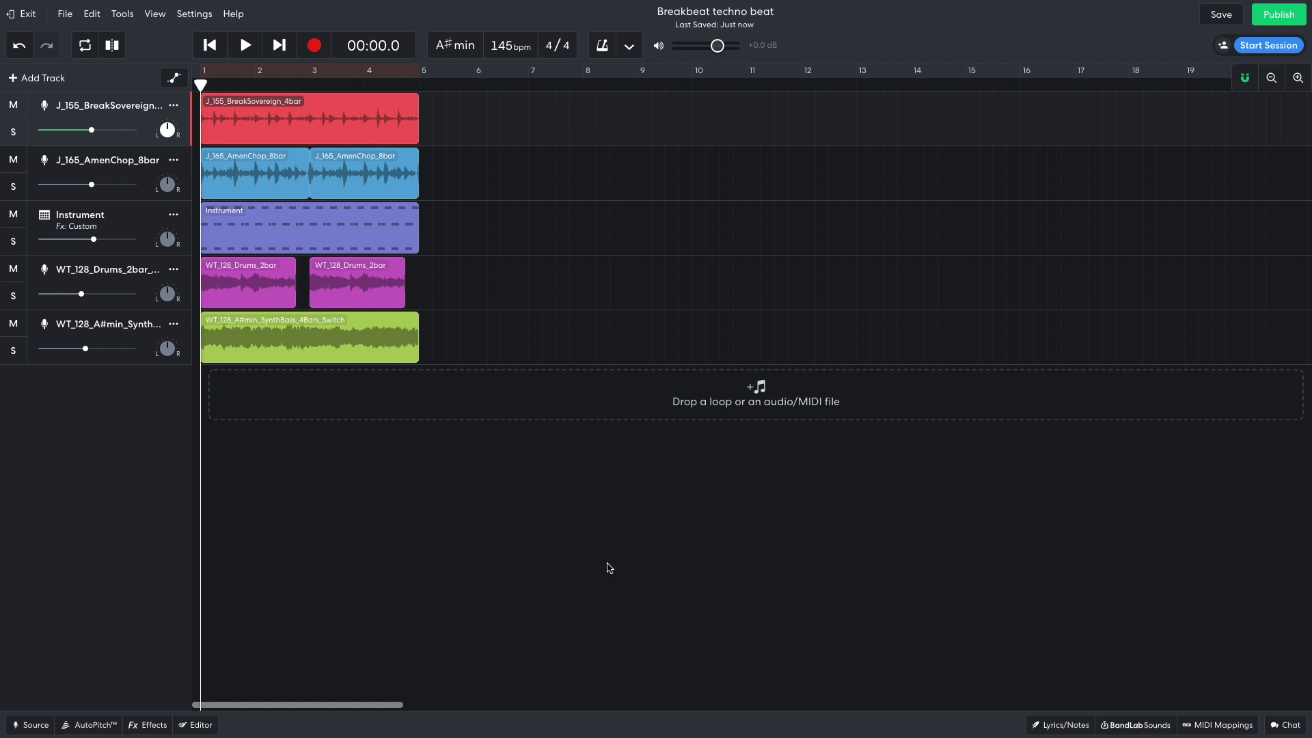
Copy all clips into bars 5–9, then delete the copied drum and bass clips.
drag(488, 340, 470, 131)
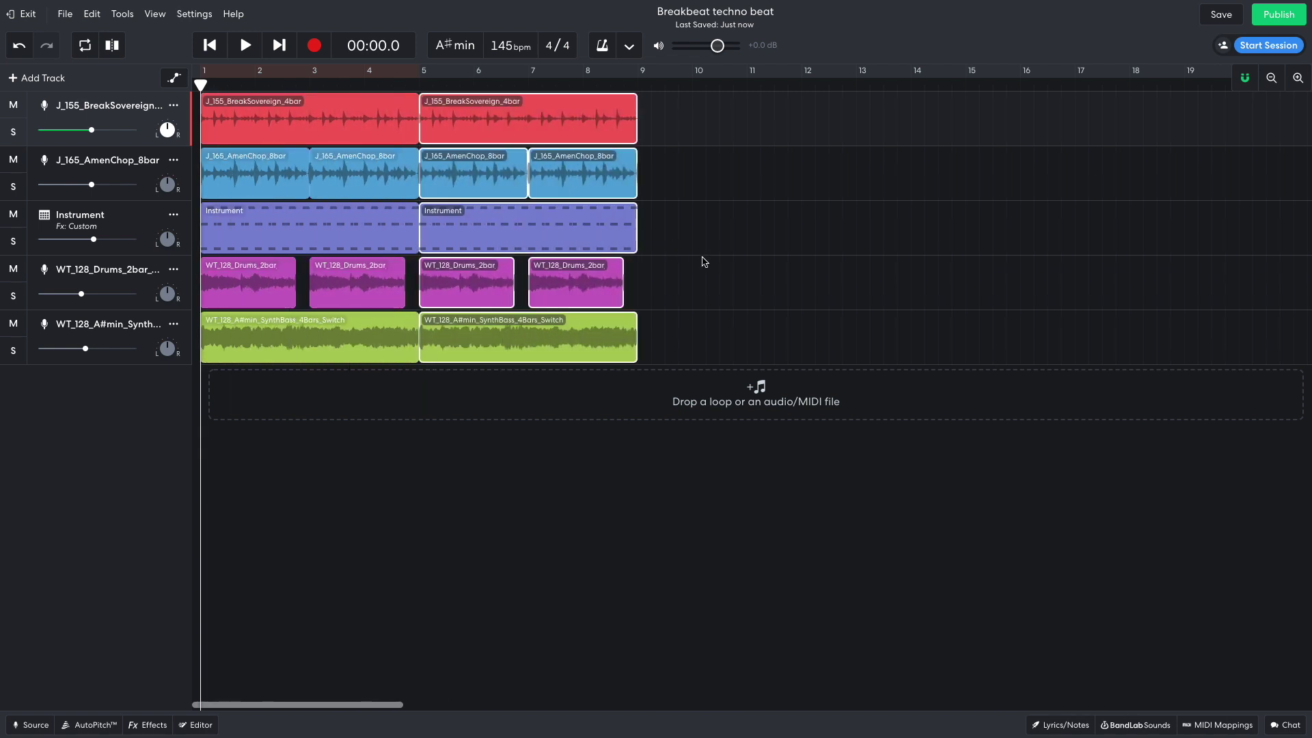
drag(714, 259, 476, 347)
key(Delete)
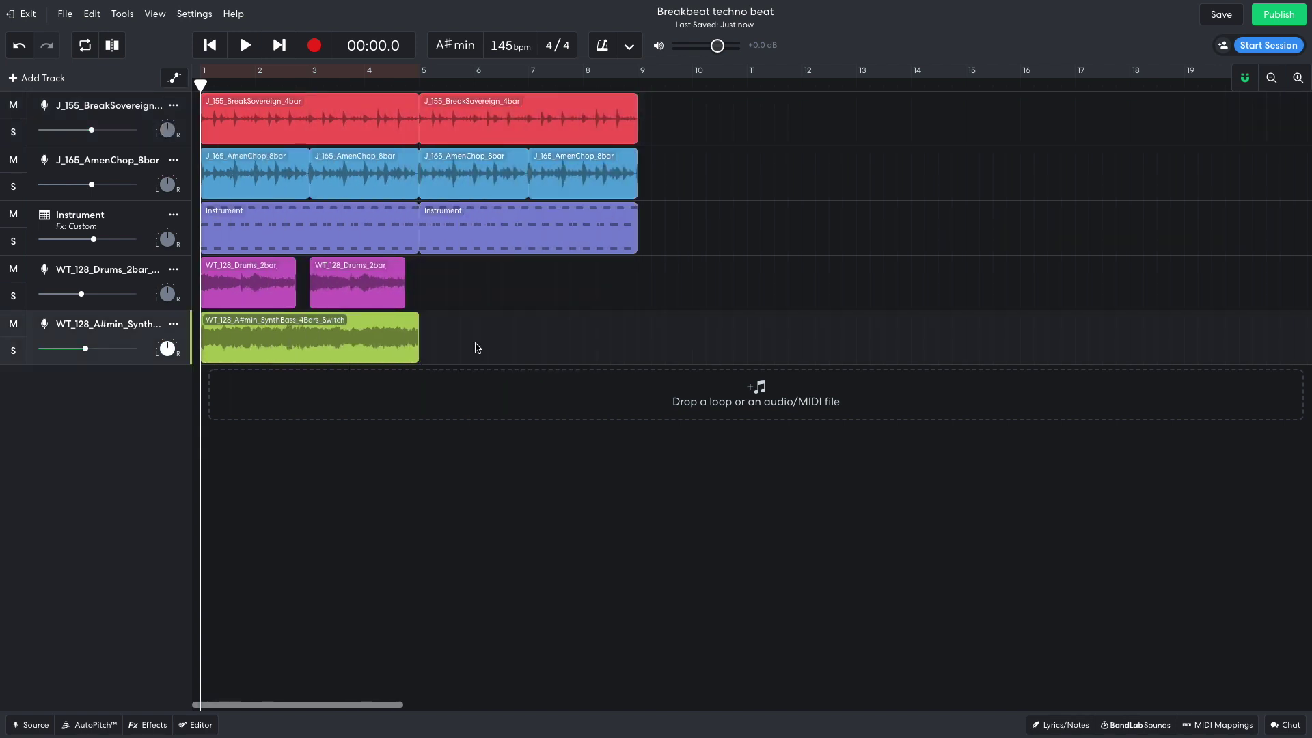
Add the 90s Rave 9R_135_D#m_Stab_Organ_4bar loop at bar 5, play it, and lower it to about -5.7 dB.
click(1127, 724)
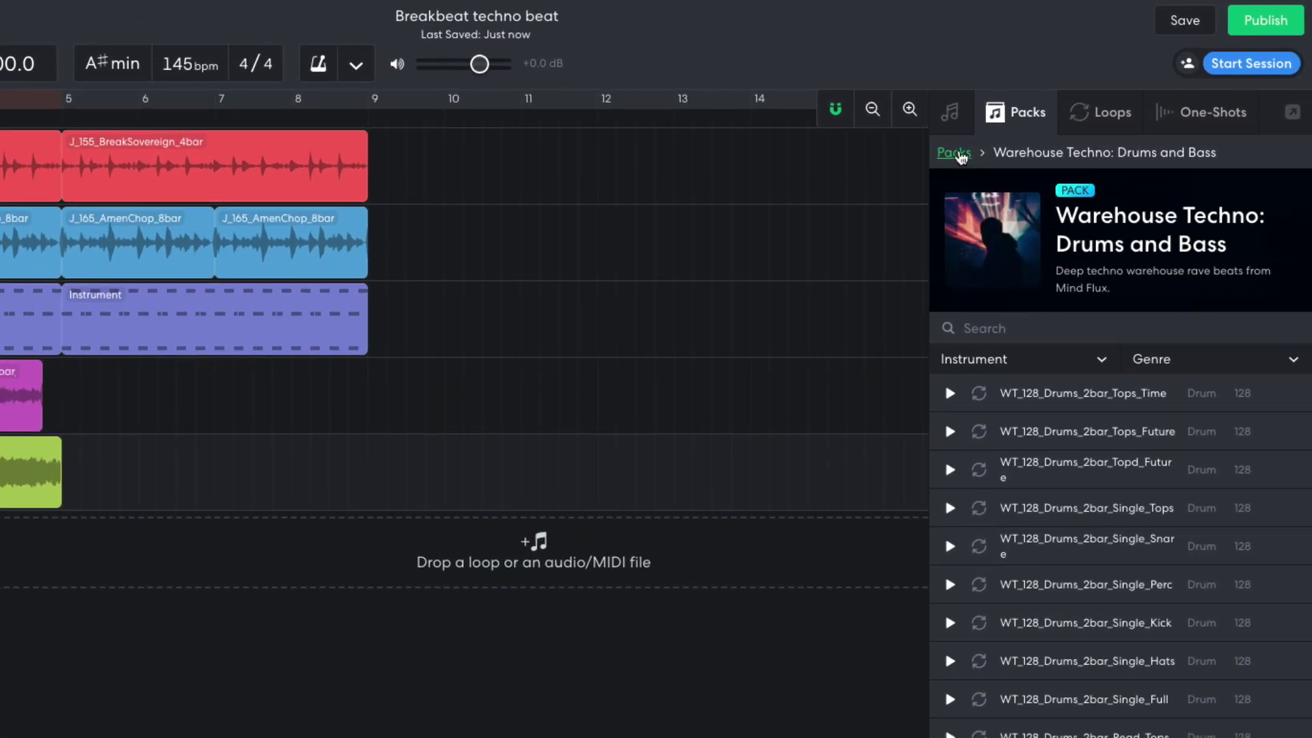
click(954, 151)
click(1011, 152)
text(rave)
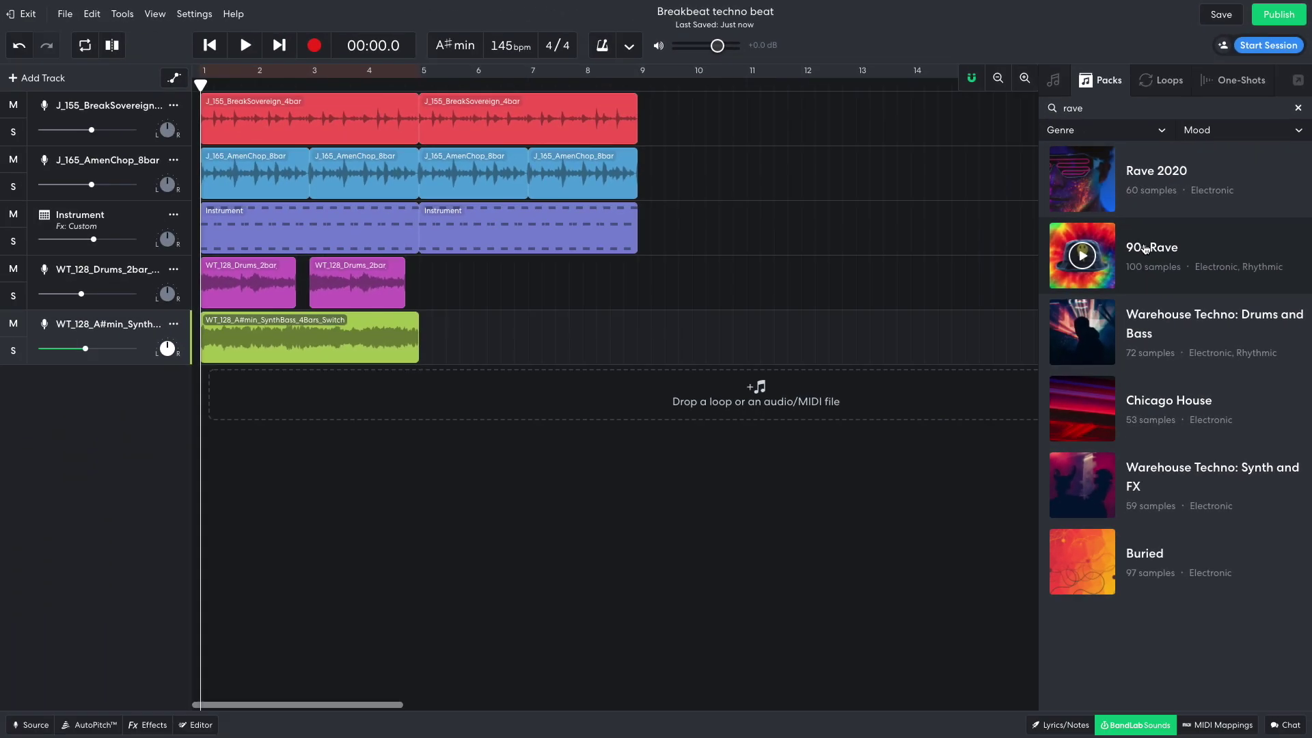
click(1088, 346)
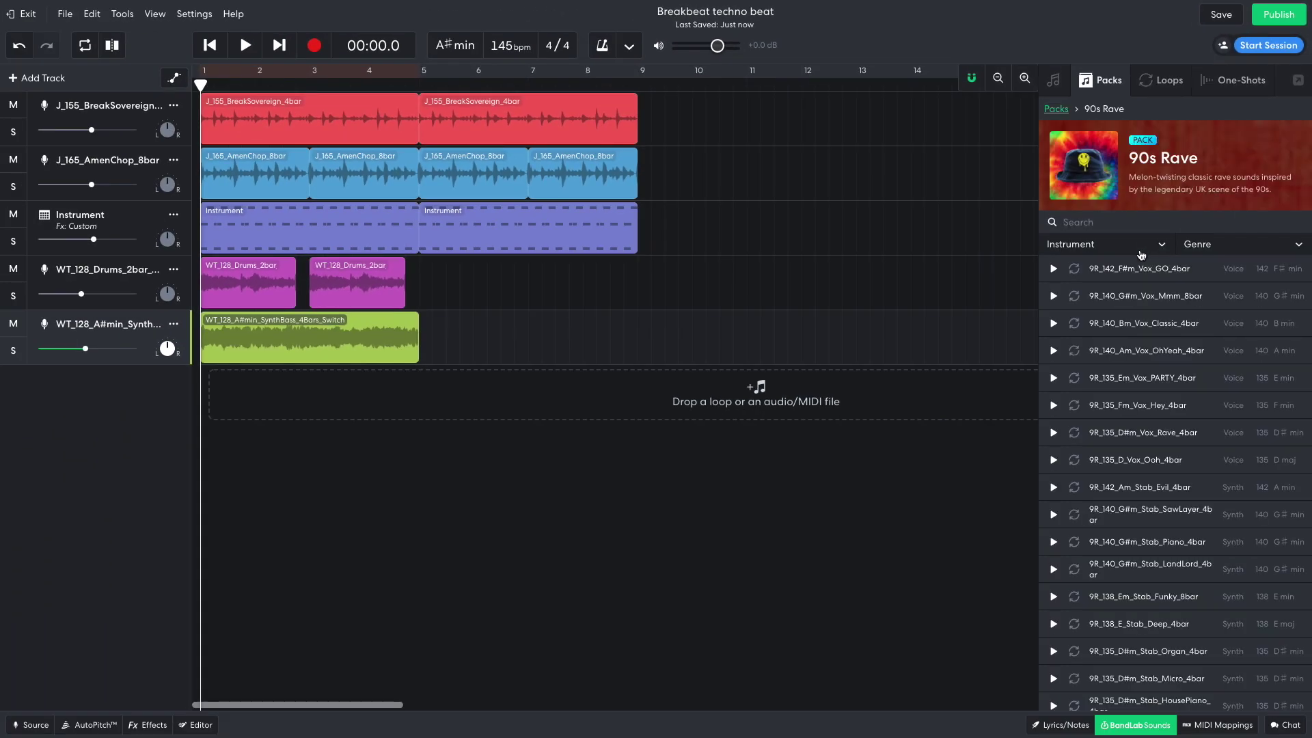
drag(1147, 654, 472, 396)
click(419, 86)
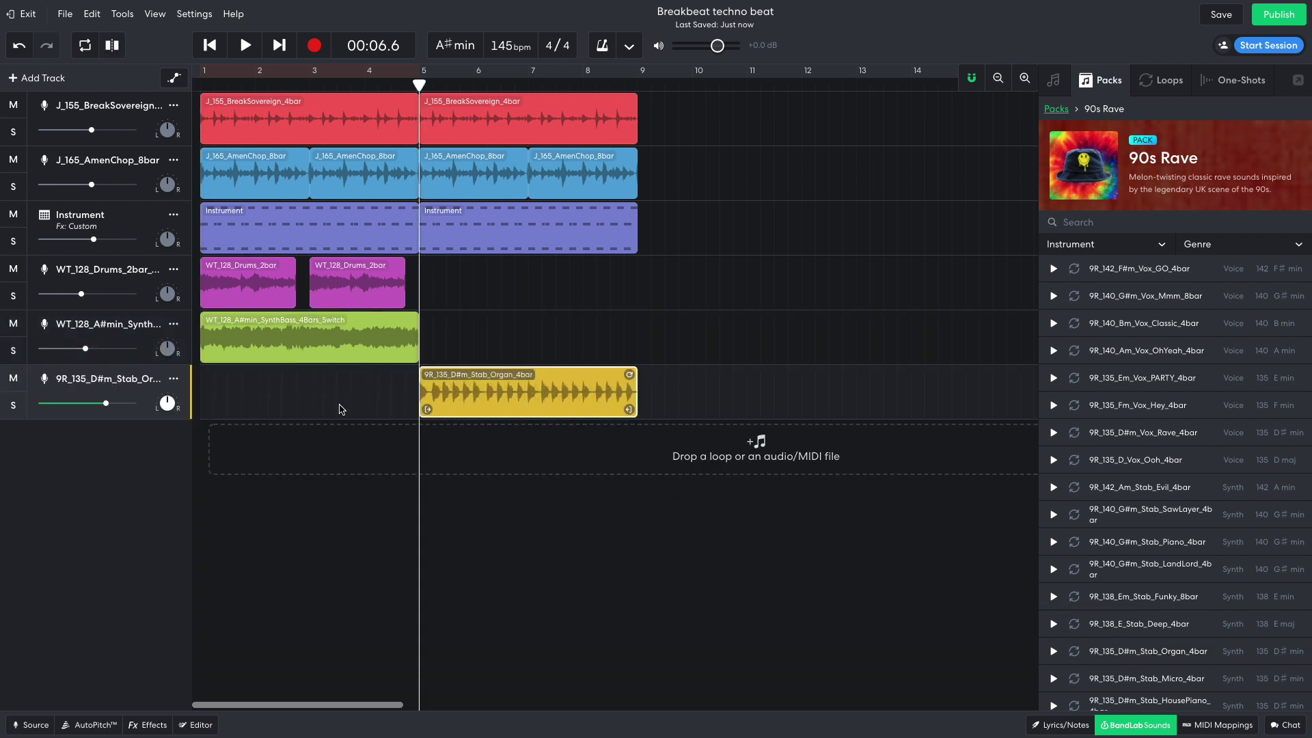
key(space)
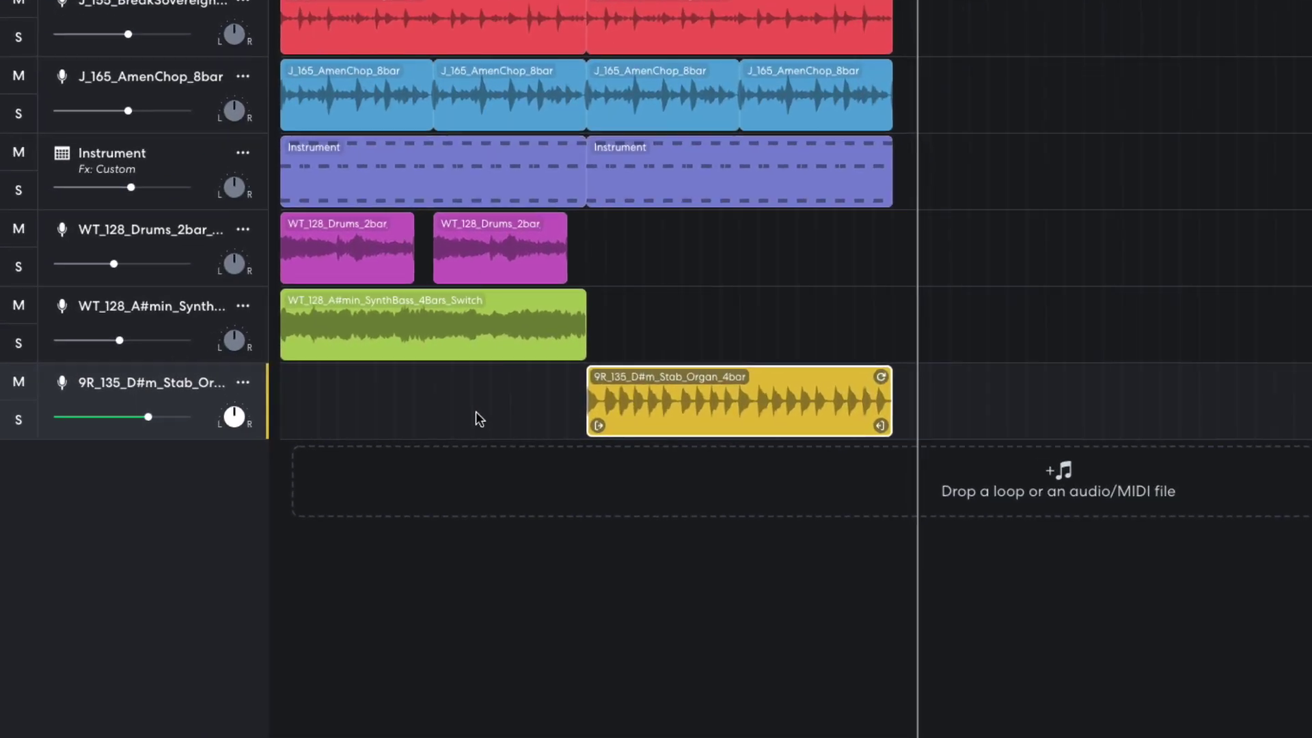
drag(148, 416, 119, 422)
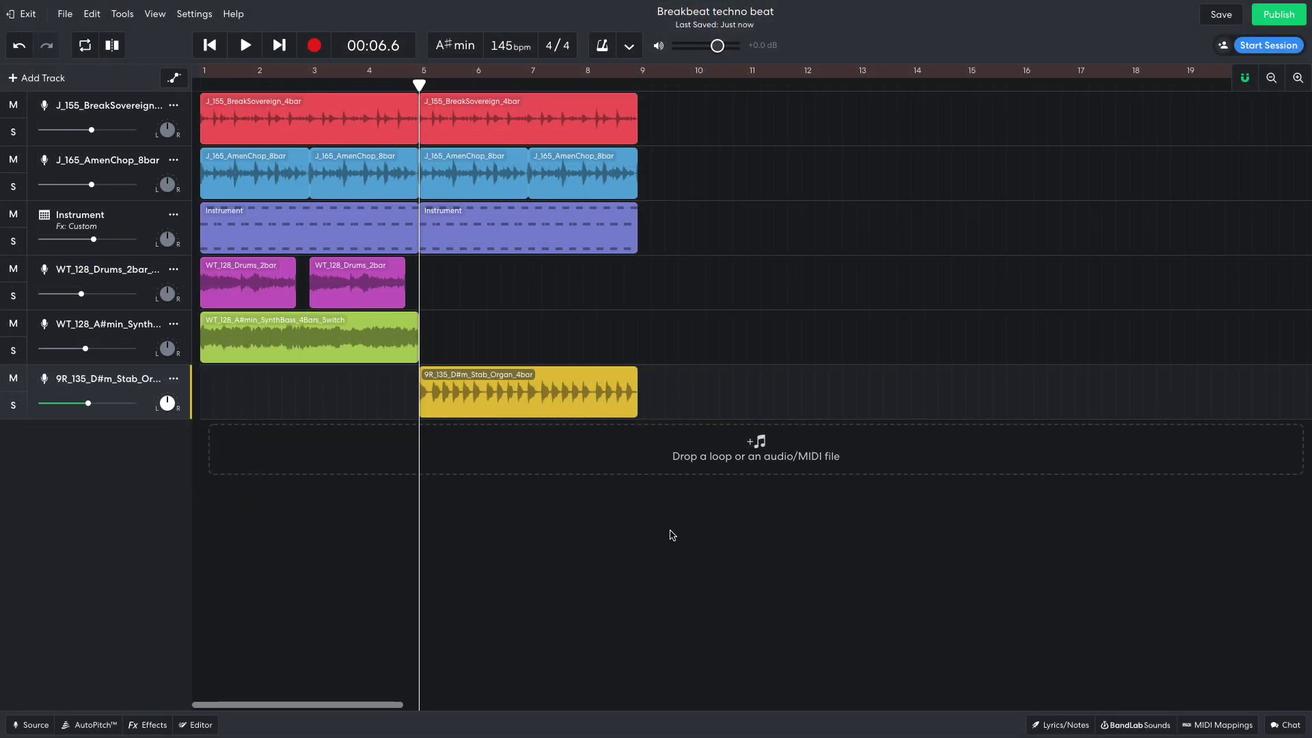
Search the sample packs for 'ra' and open the Rave 2020 pack.
click(1134, 724)
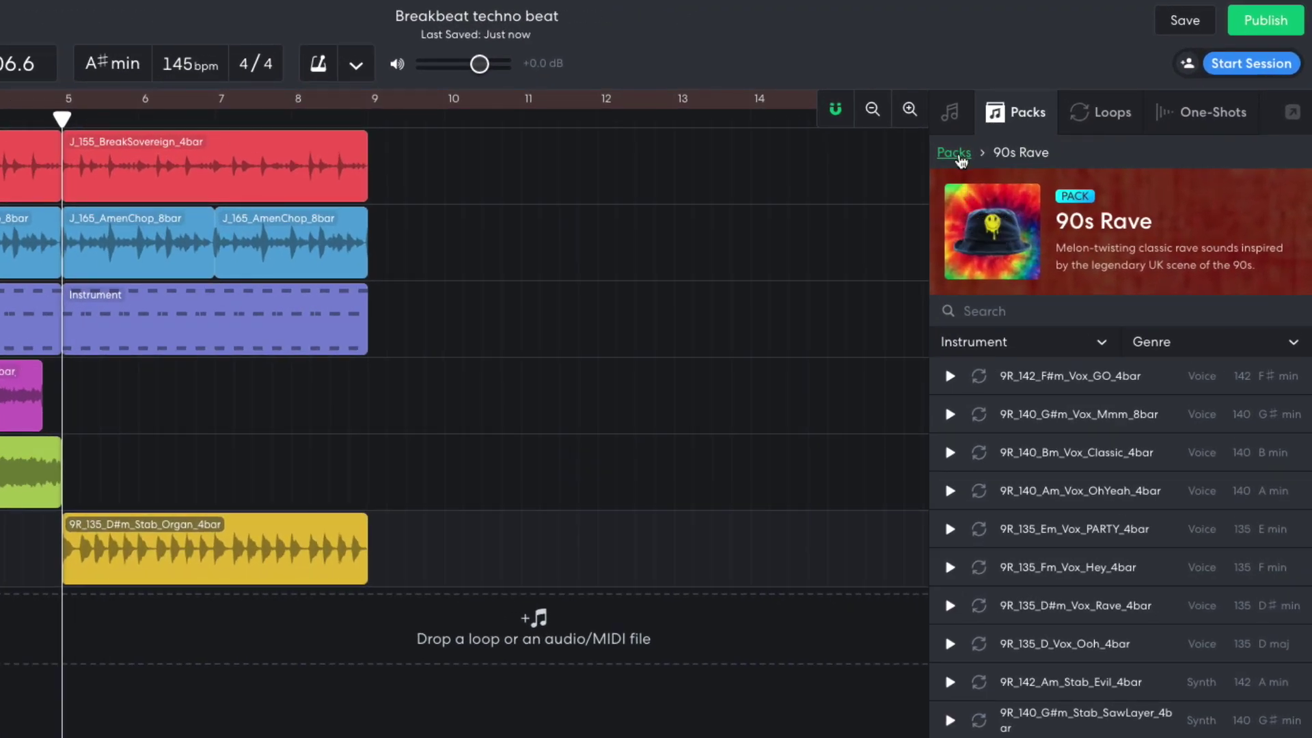
click(954, 153)
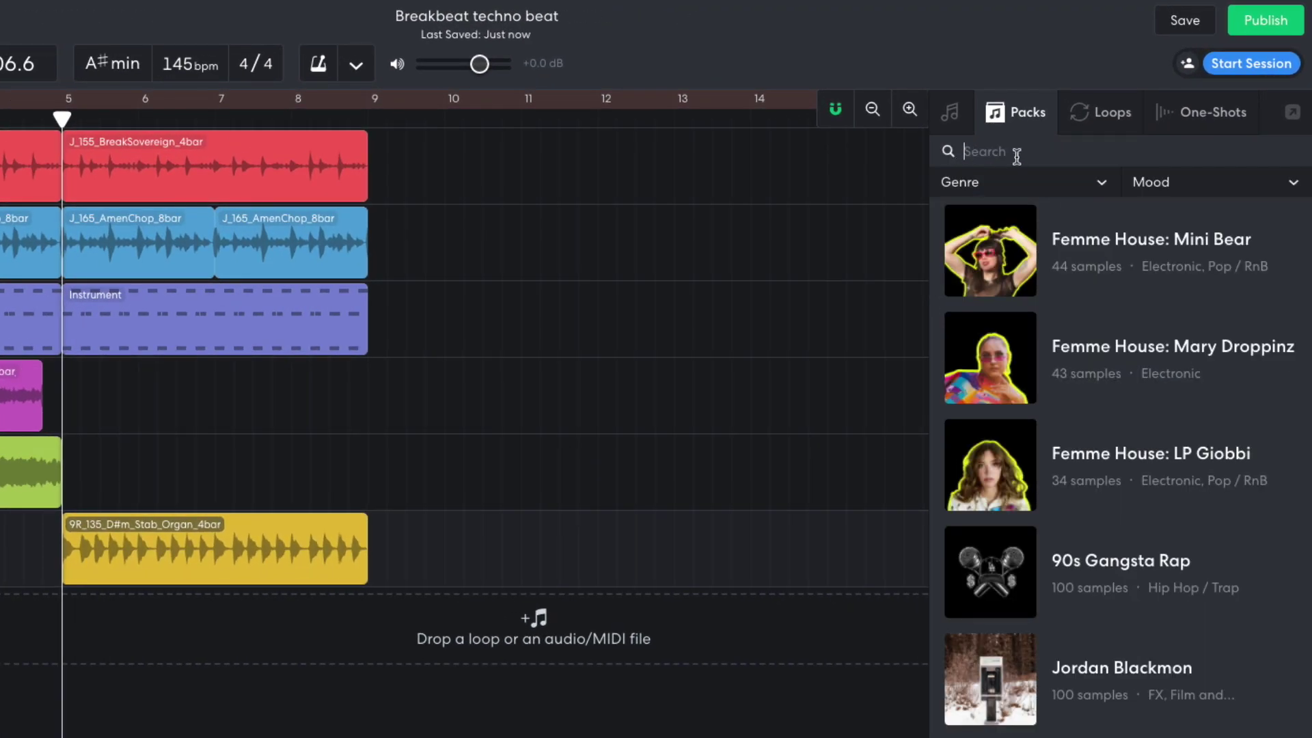
text(rave)
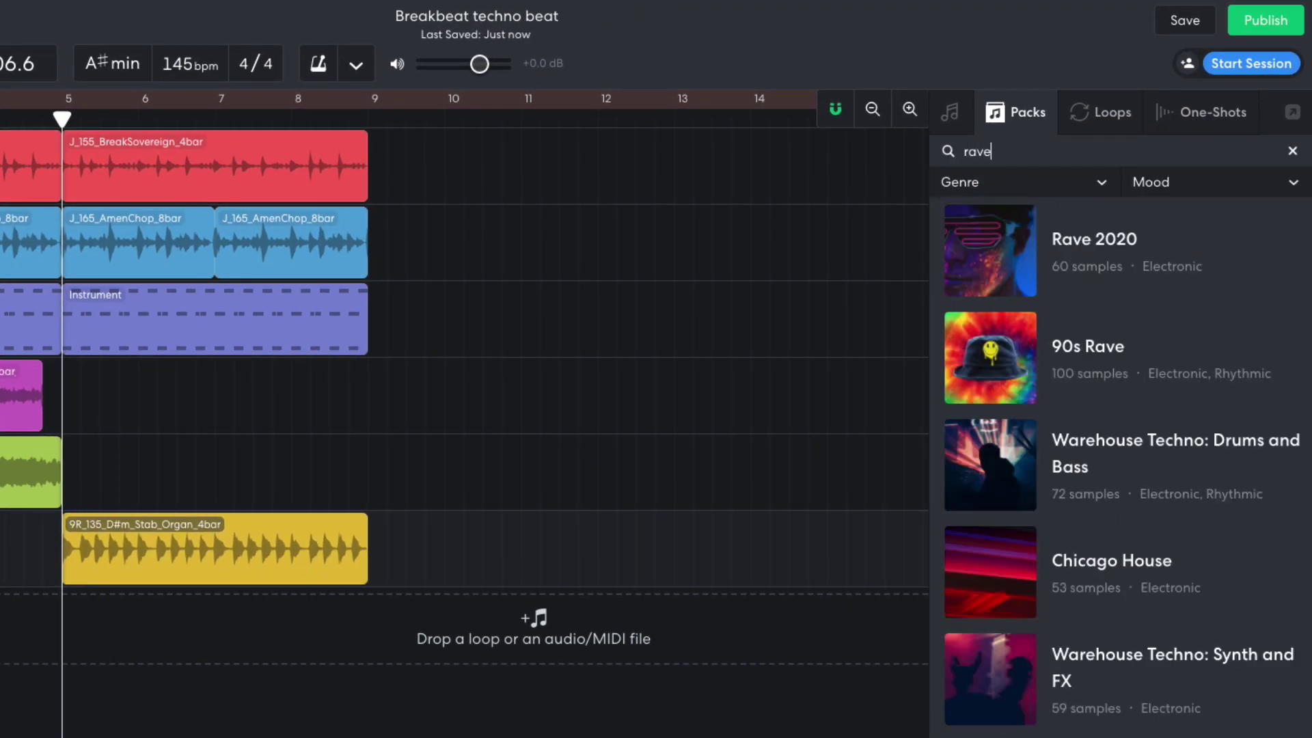
click(1093, 244)
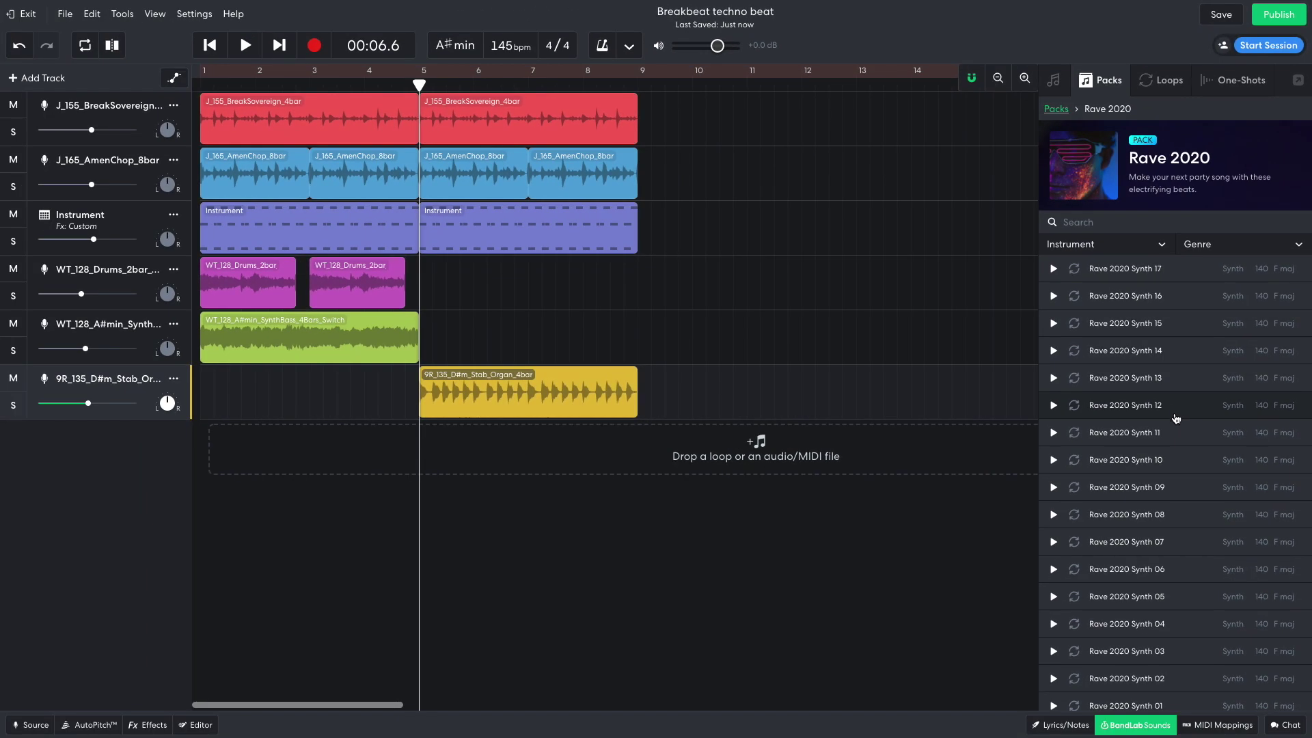
Preview the Rave 2020 Synth 01 sample, then bring up the new-track options.
scroll(1115, 605, down, 3)
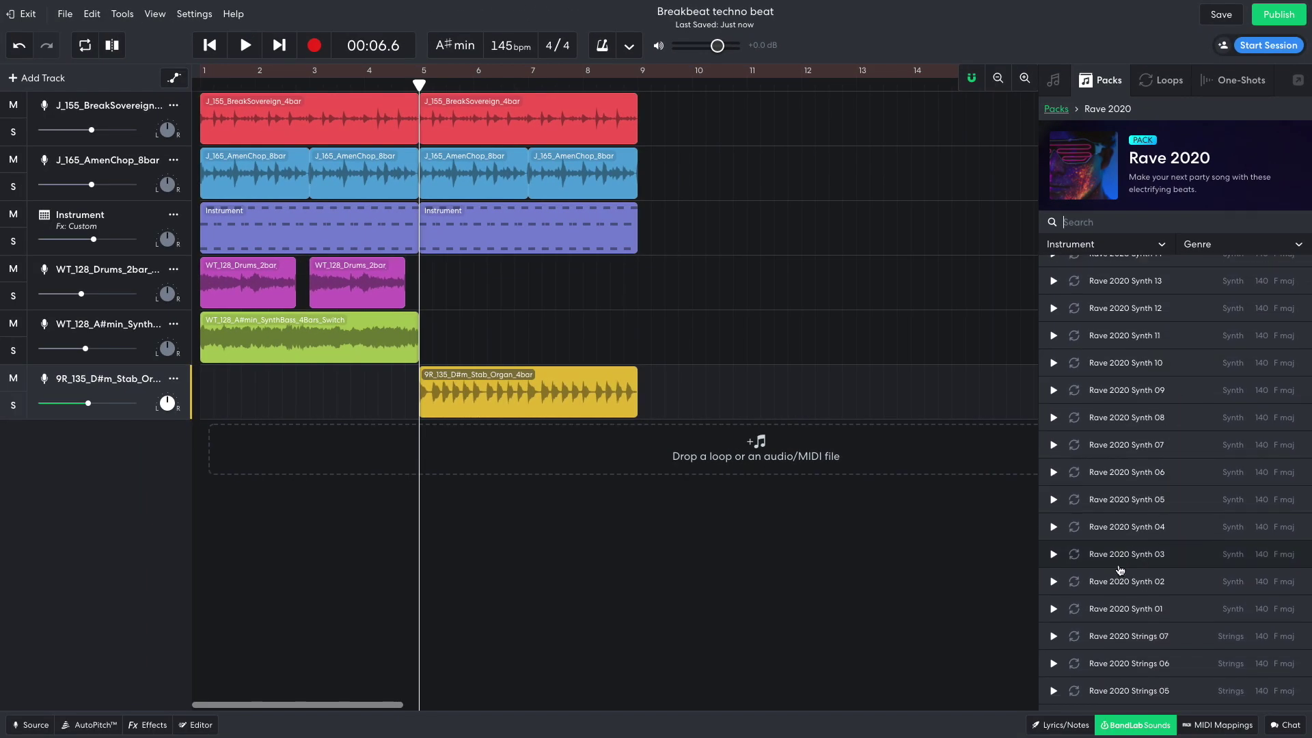
click(1054, 610)
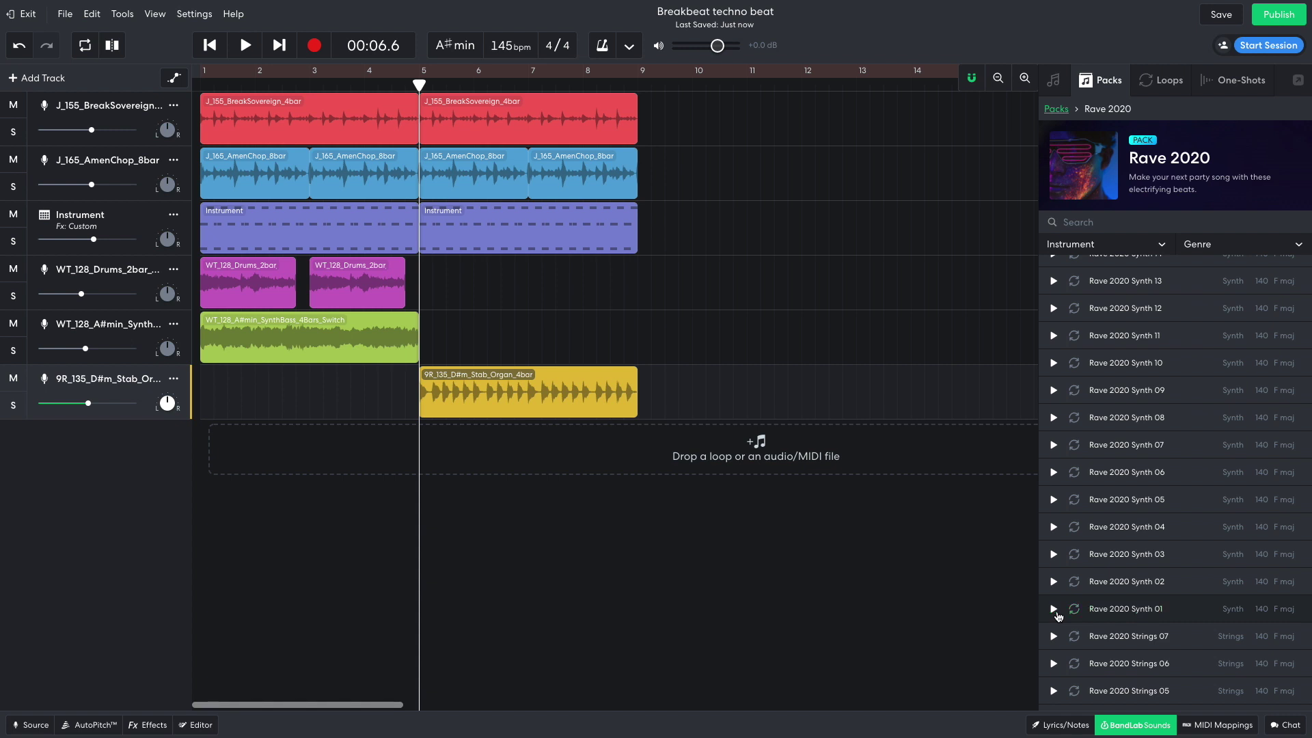
click(1054, 610)
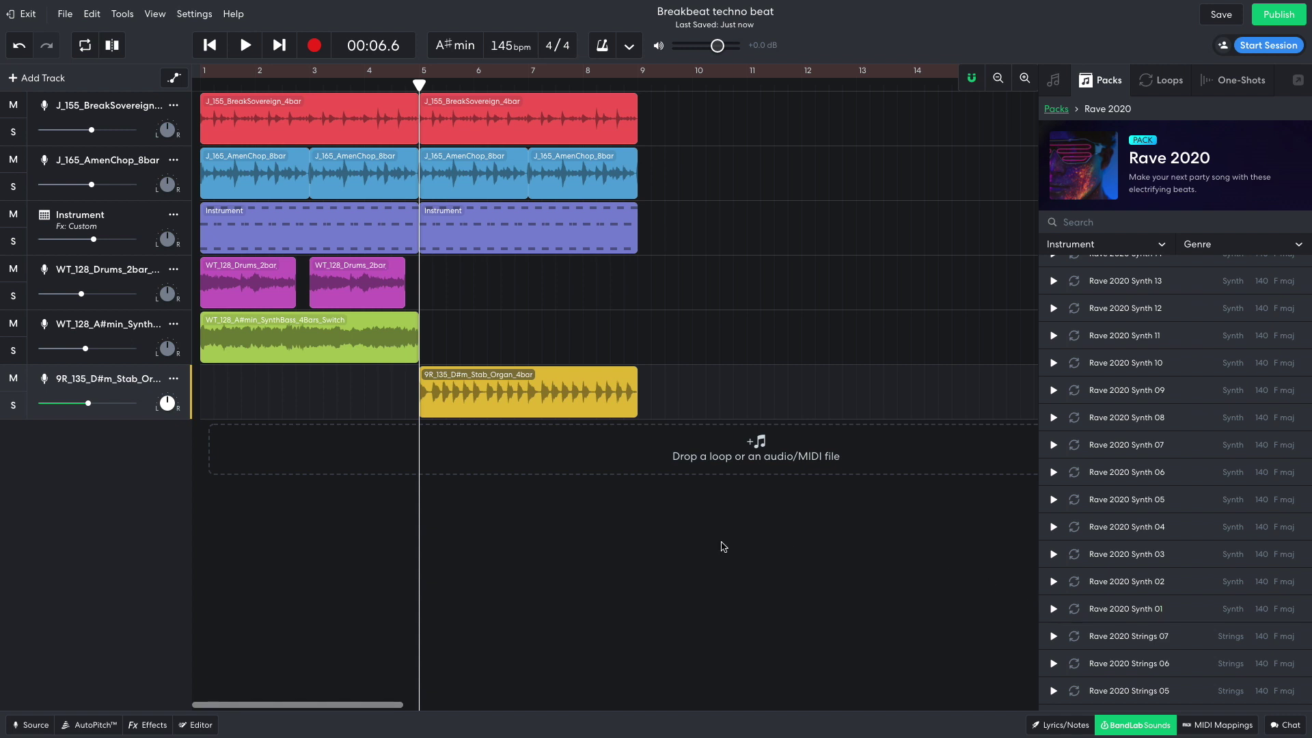
click(43, 79)
Create a new Sampler track and load Rave 2020 Synth 01 onto a pad.
click(492, 438)
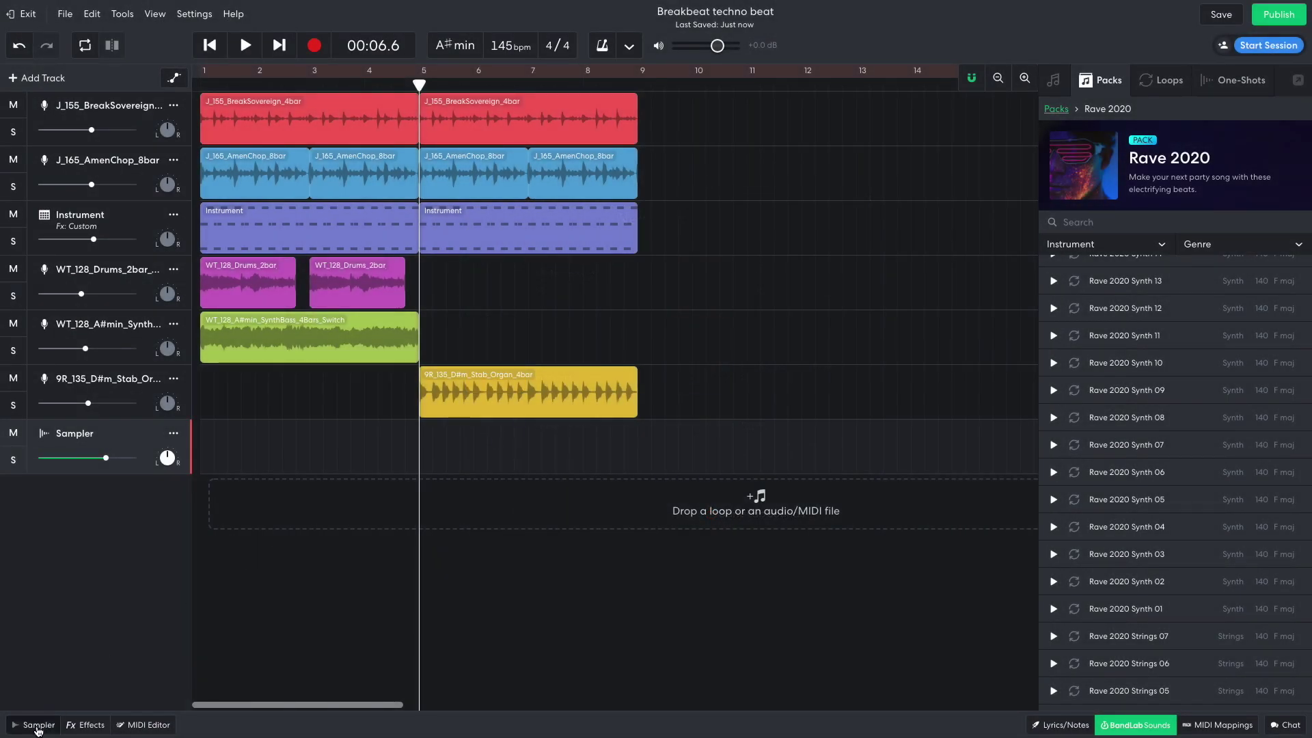
click(31, 725)
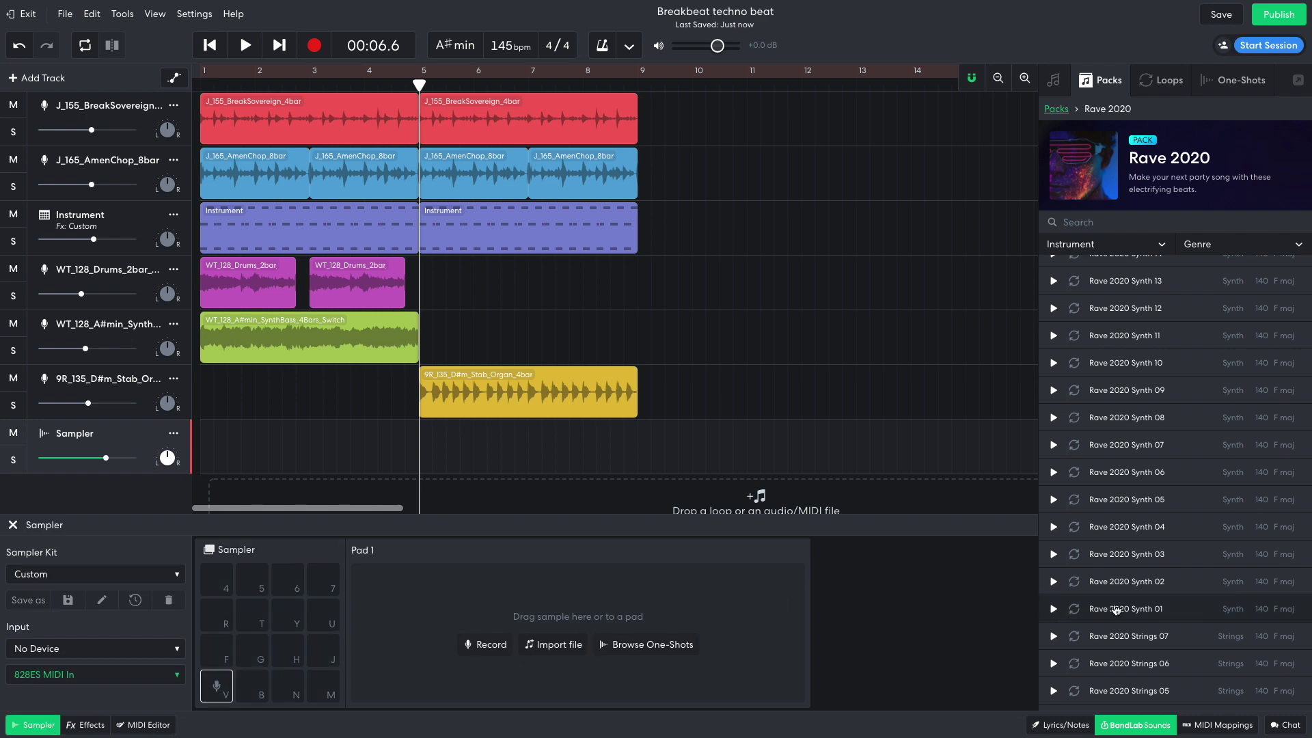
drag(1115, 609, 216, 689)
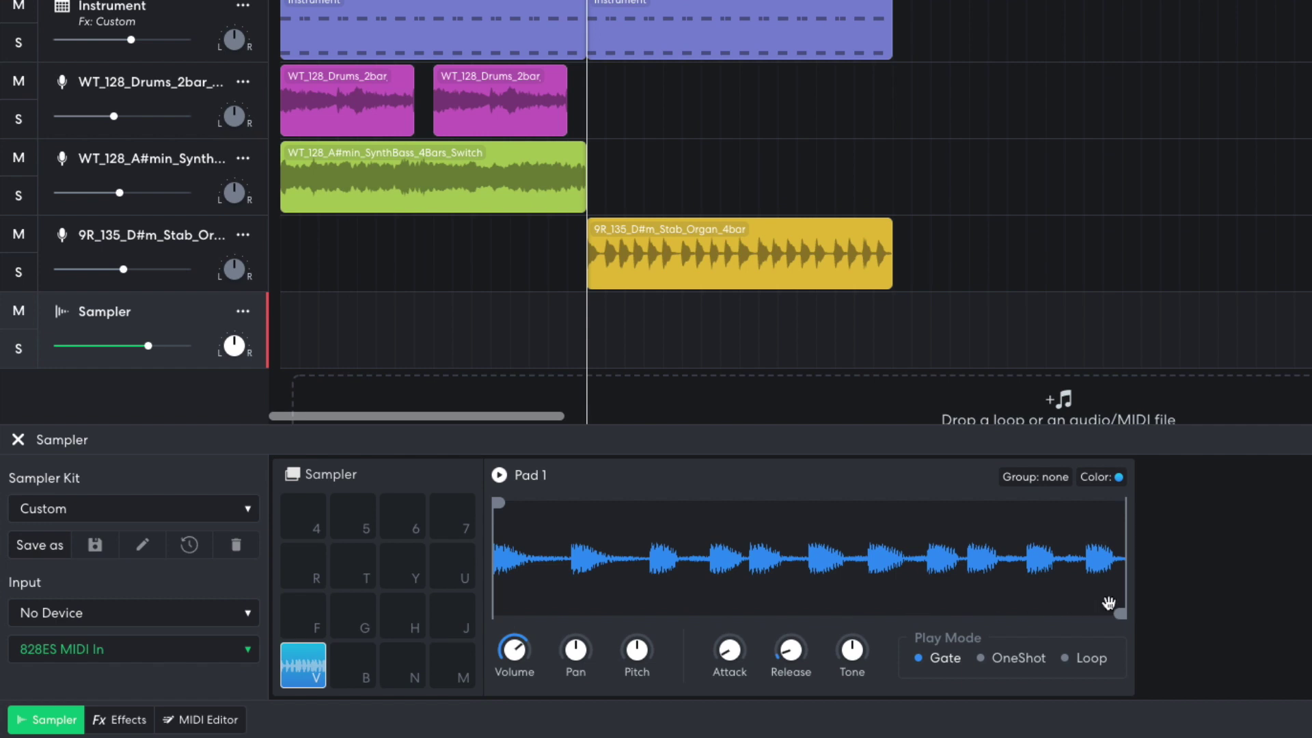
Trim the sample to its short opening stab and copy it onto two more pads.
drag(1111, 604, 517, 612)
click(497, 474)
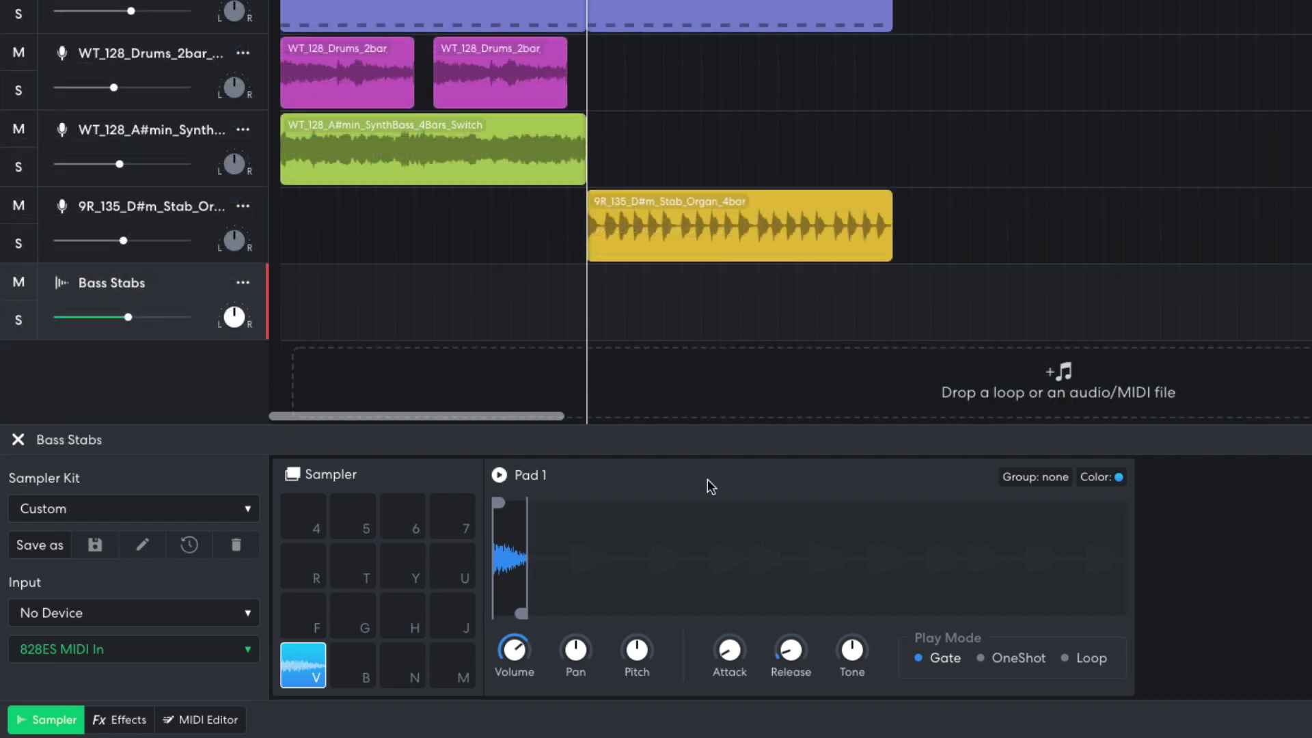
drag(310, 666, 352, 668)
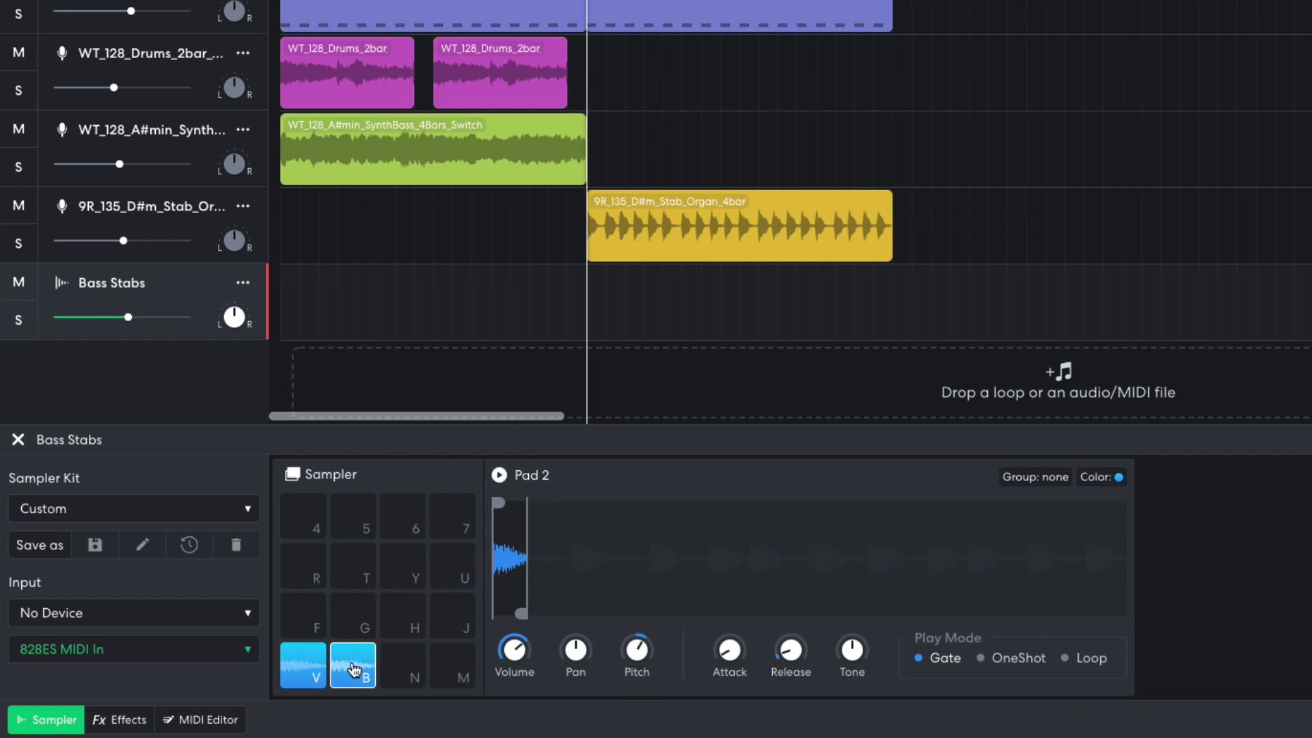
drag(357, 669, 400, 669)
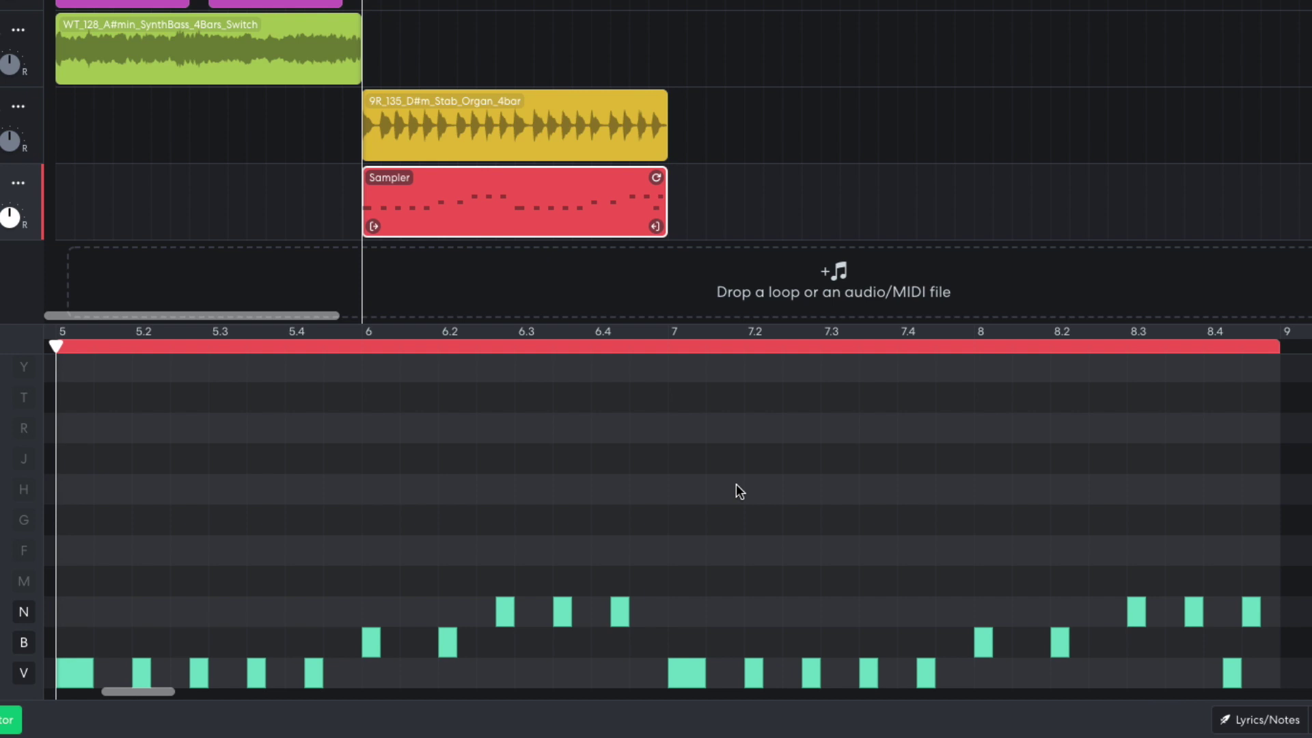
Play back the Bass Stabs pattern, then stop playback.
key(space)
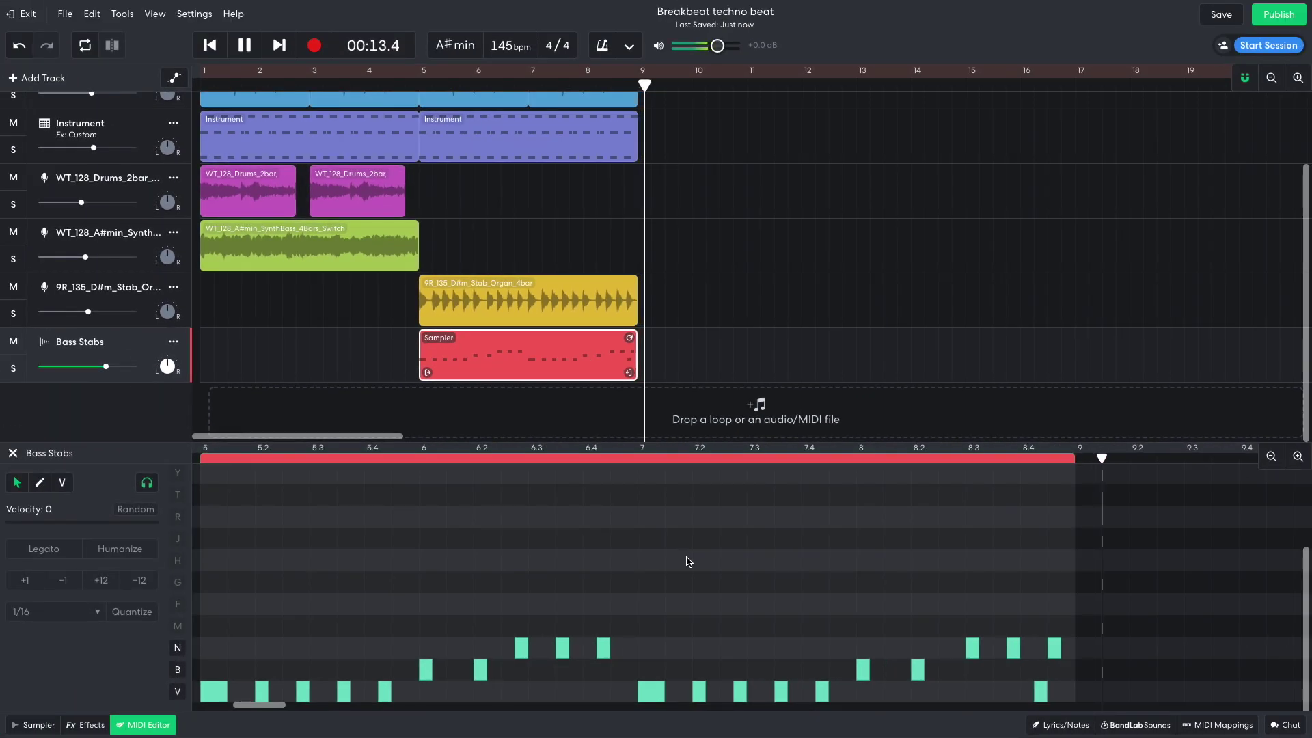
key(space)
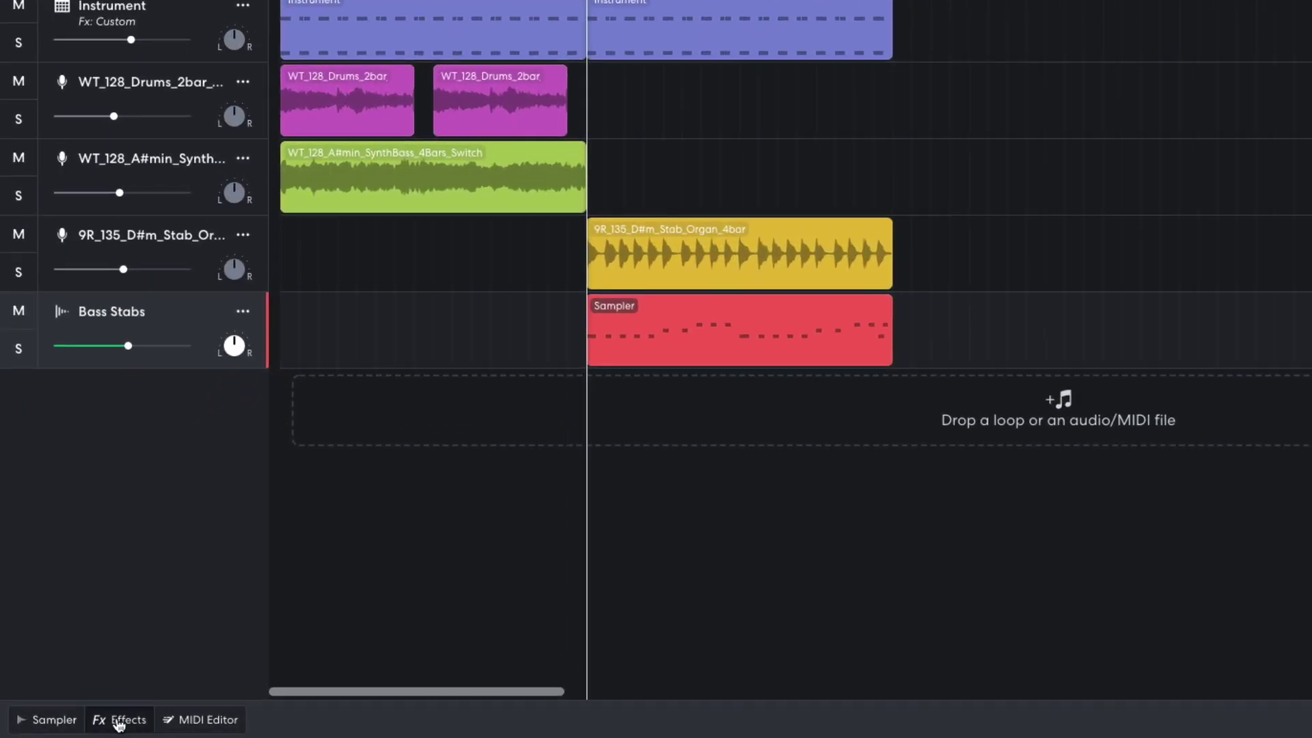
Add the Filter Echo delay effect to the Bass Stabs track, feedback around 16%.
click(146, 733)
click(384, 587)
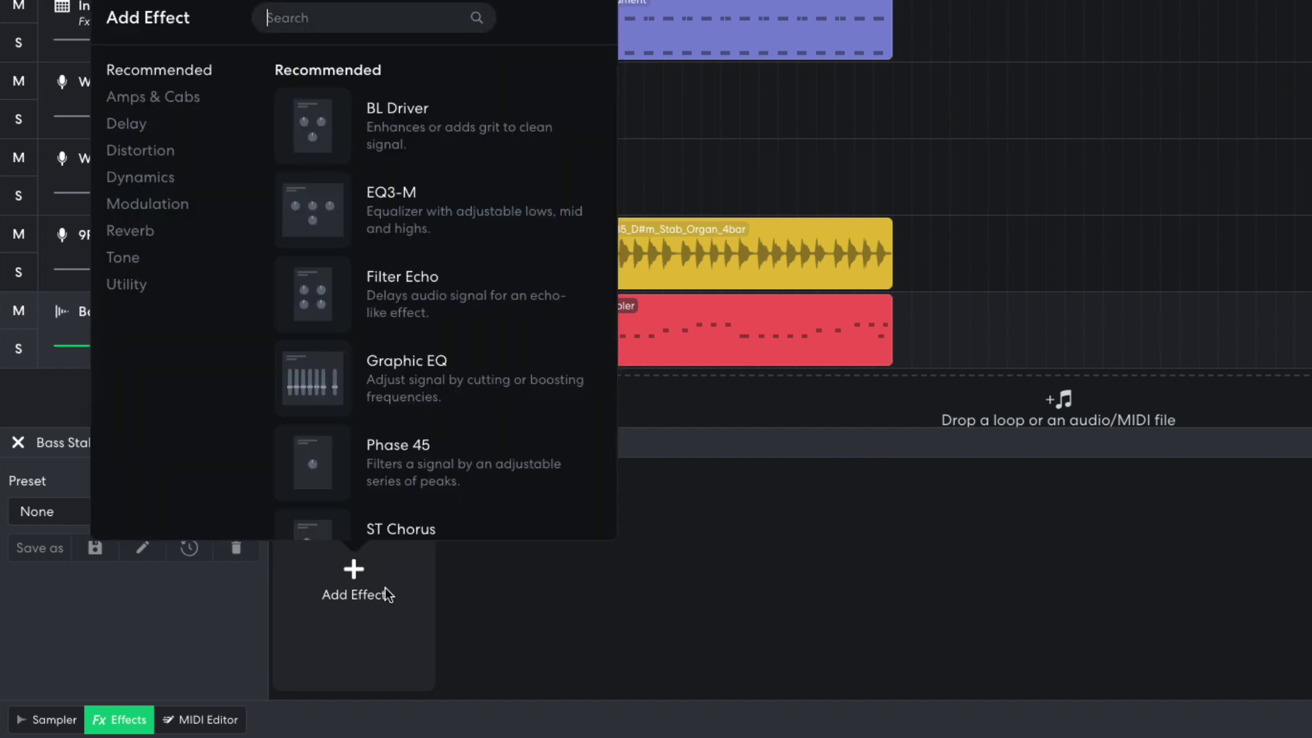
click(127, 125)
click(380, 204)
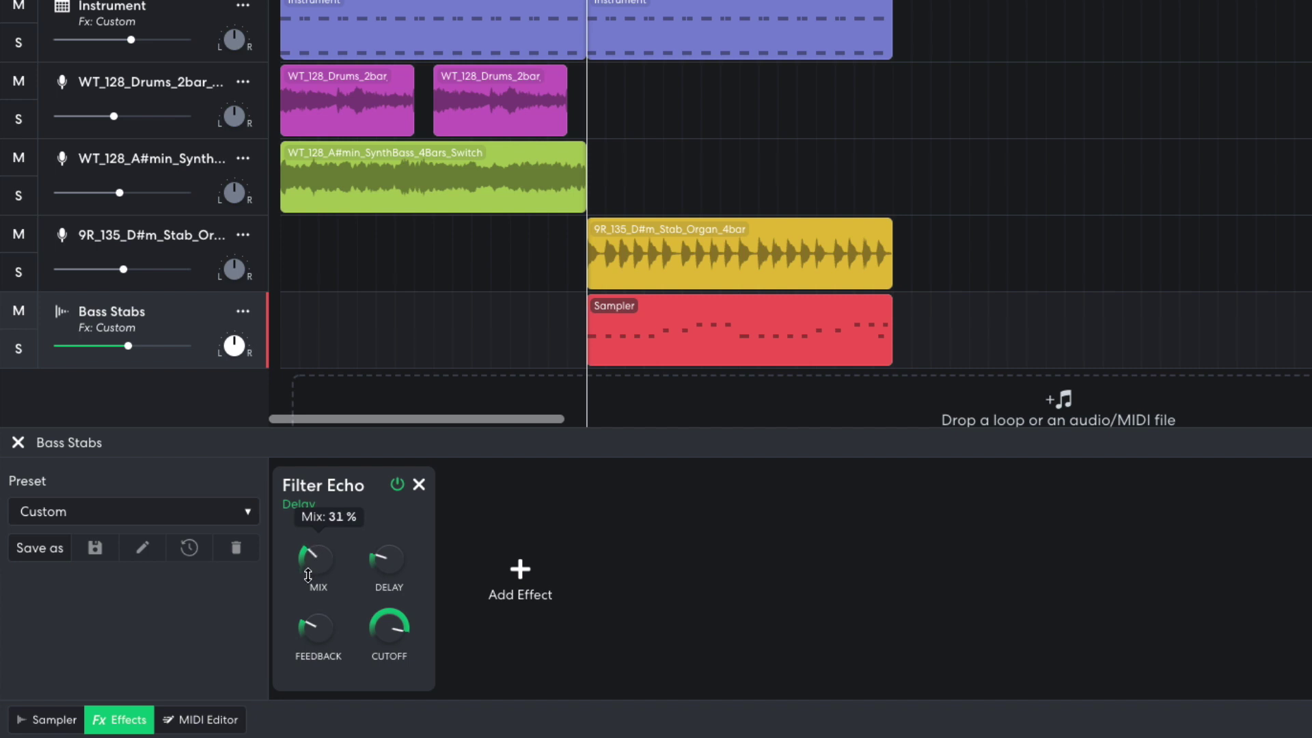
mouse_move(317, 623)
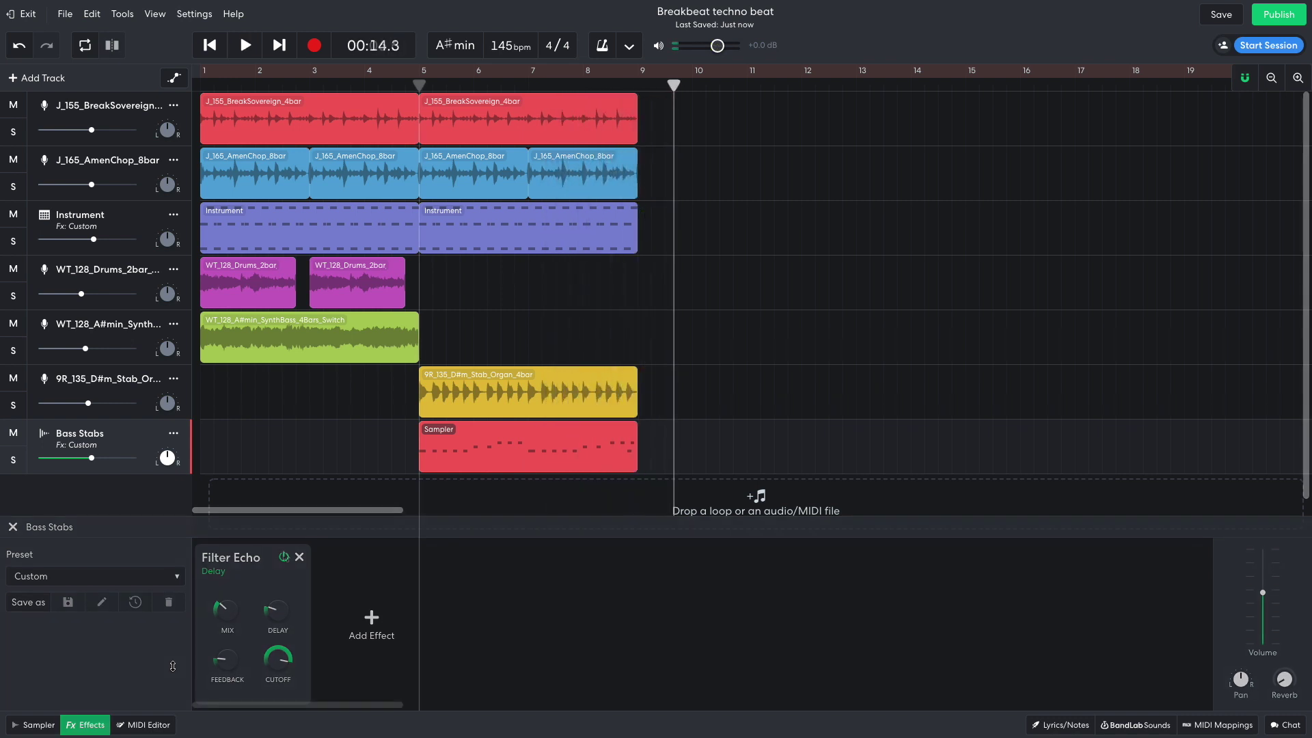
Stop playback and create a new instrument track.
key(space)
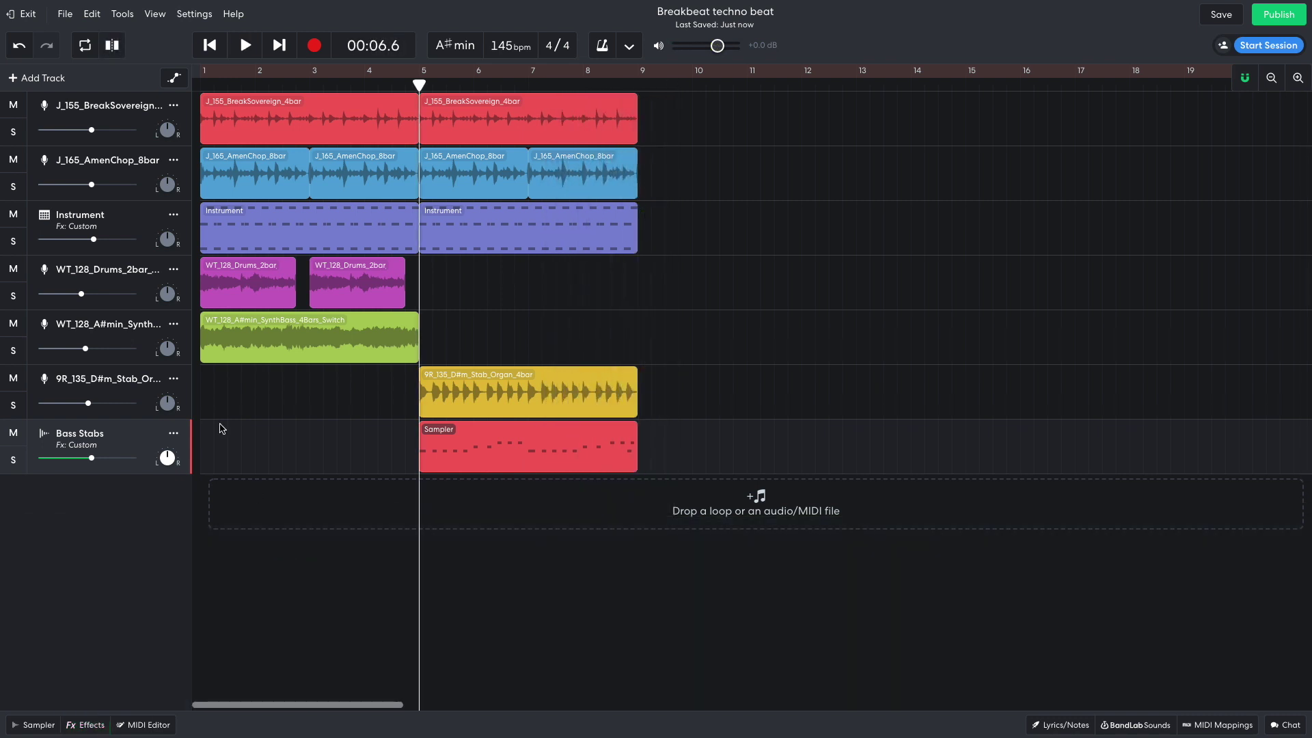
click(37, 79)
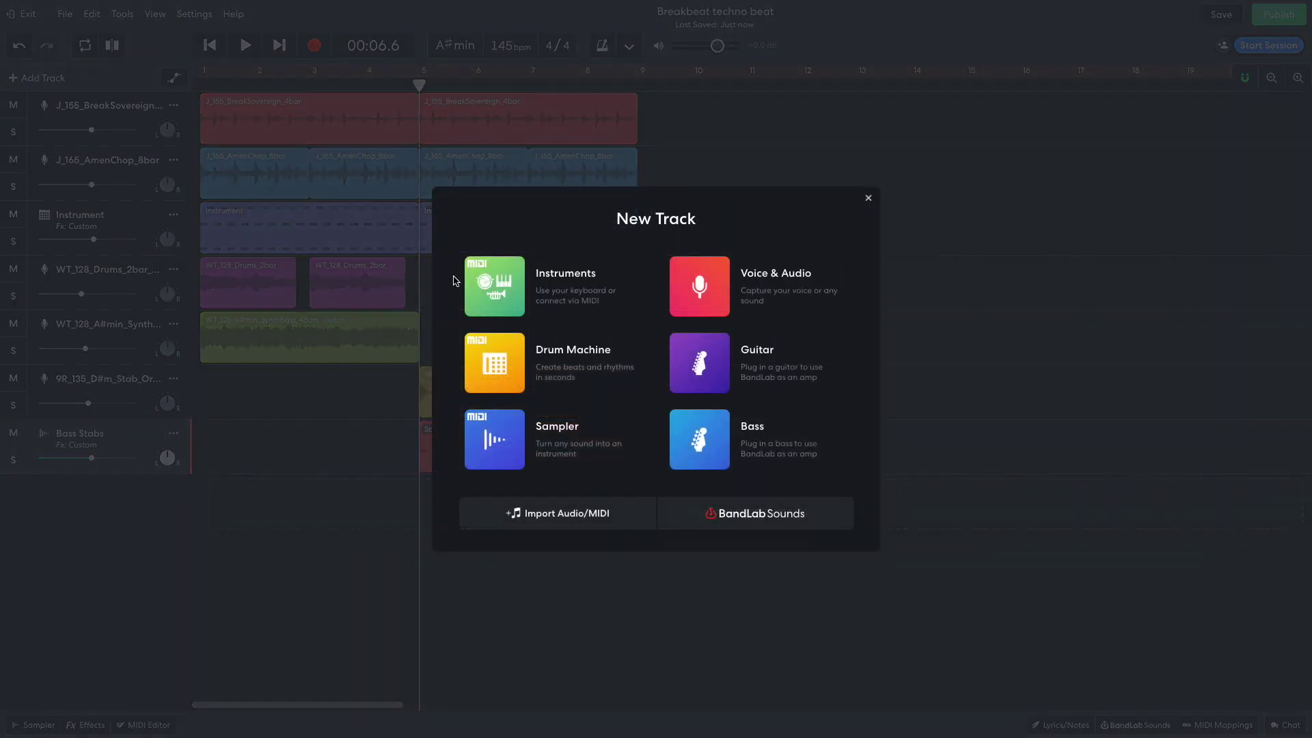
click(494, 284)
click(30, 723)
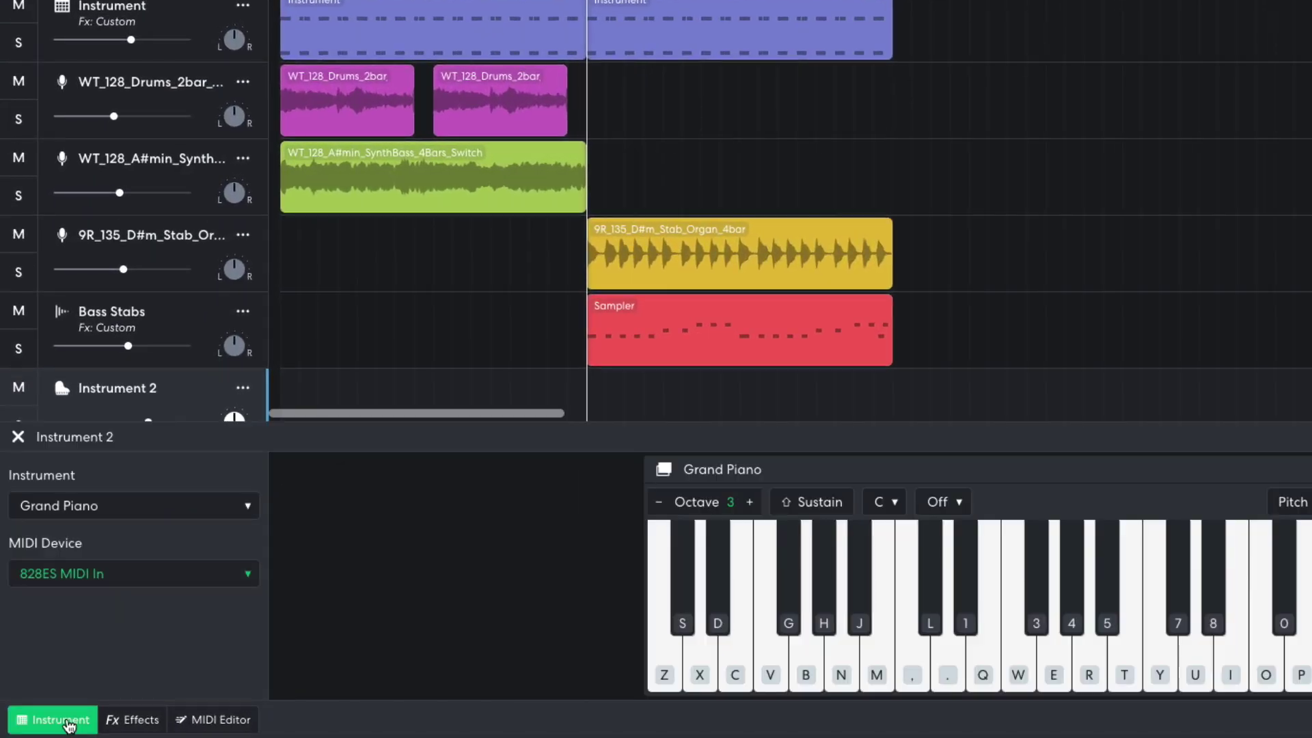
Set the track's instrument to Sine Bass and play the new sub bass part.
click(127, 506)
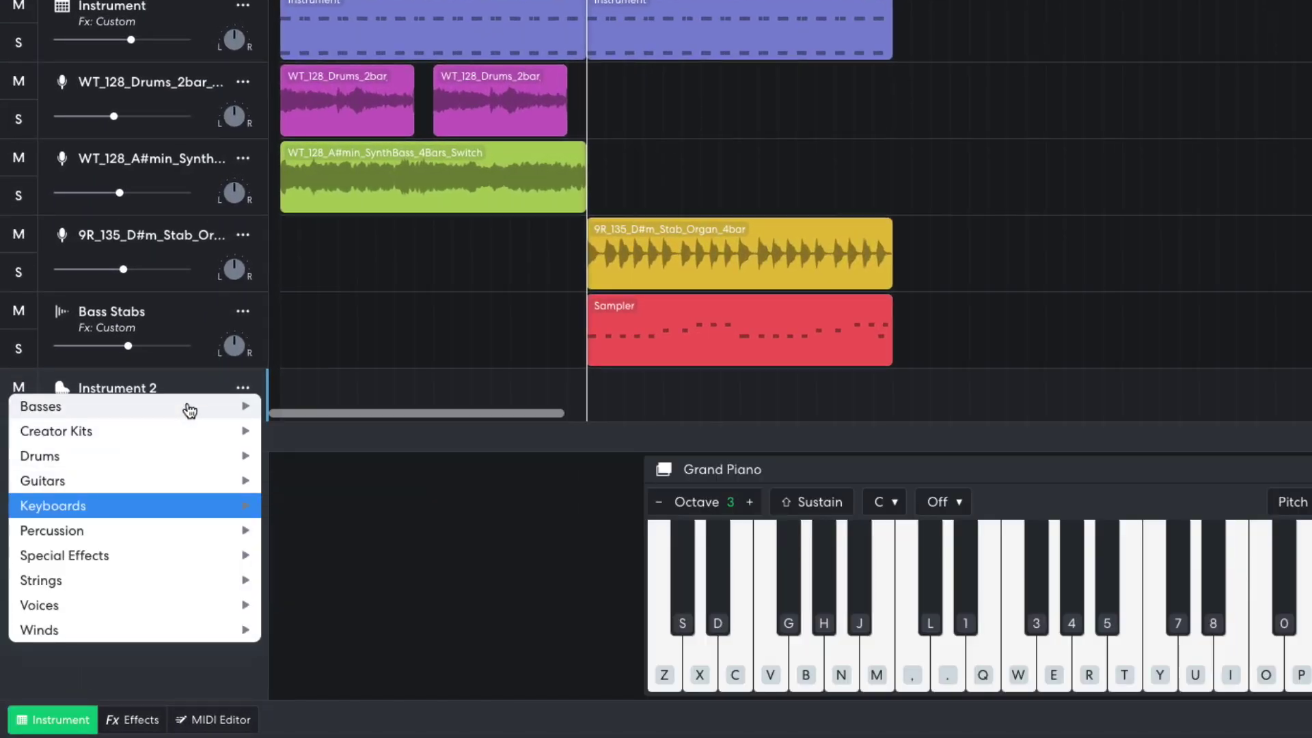
mouse_move(195, 410)
mouse_move(321, 482)
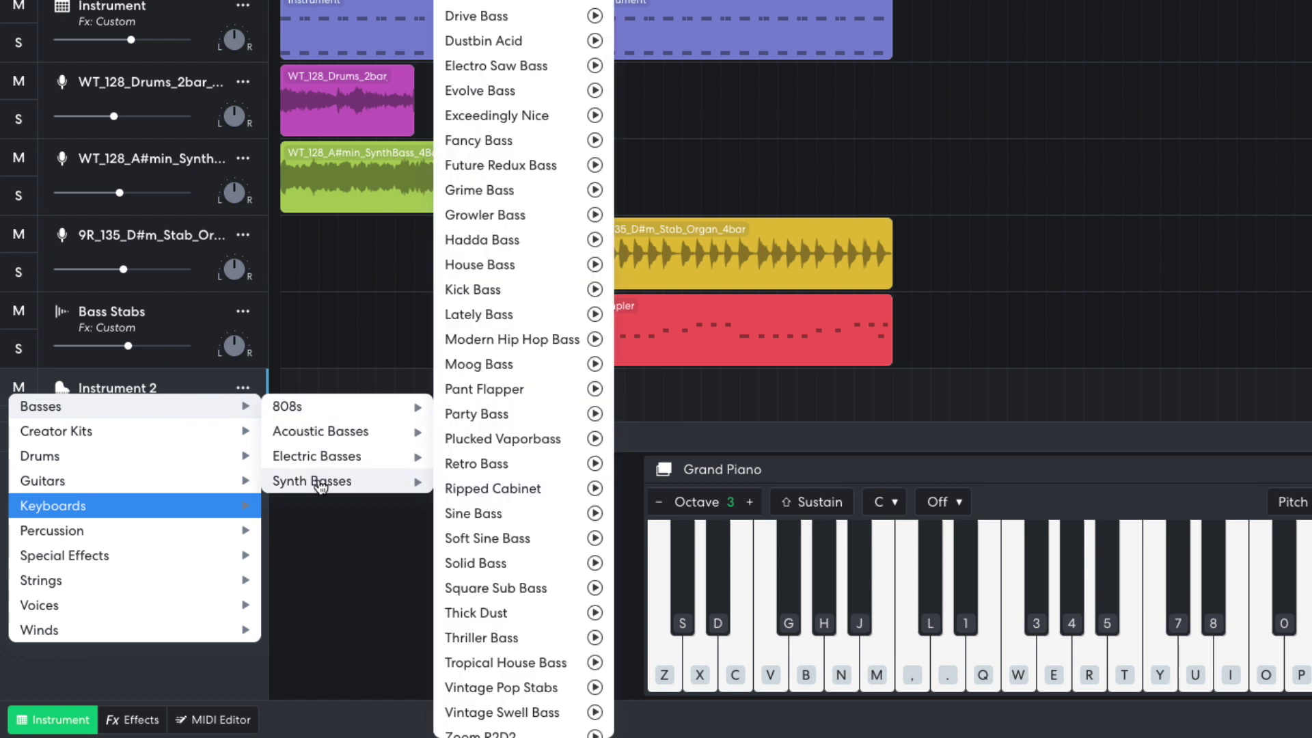
click(474, 513)
scroll(369, 362, down, 3)
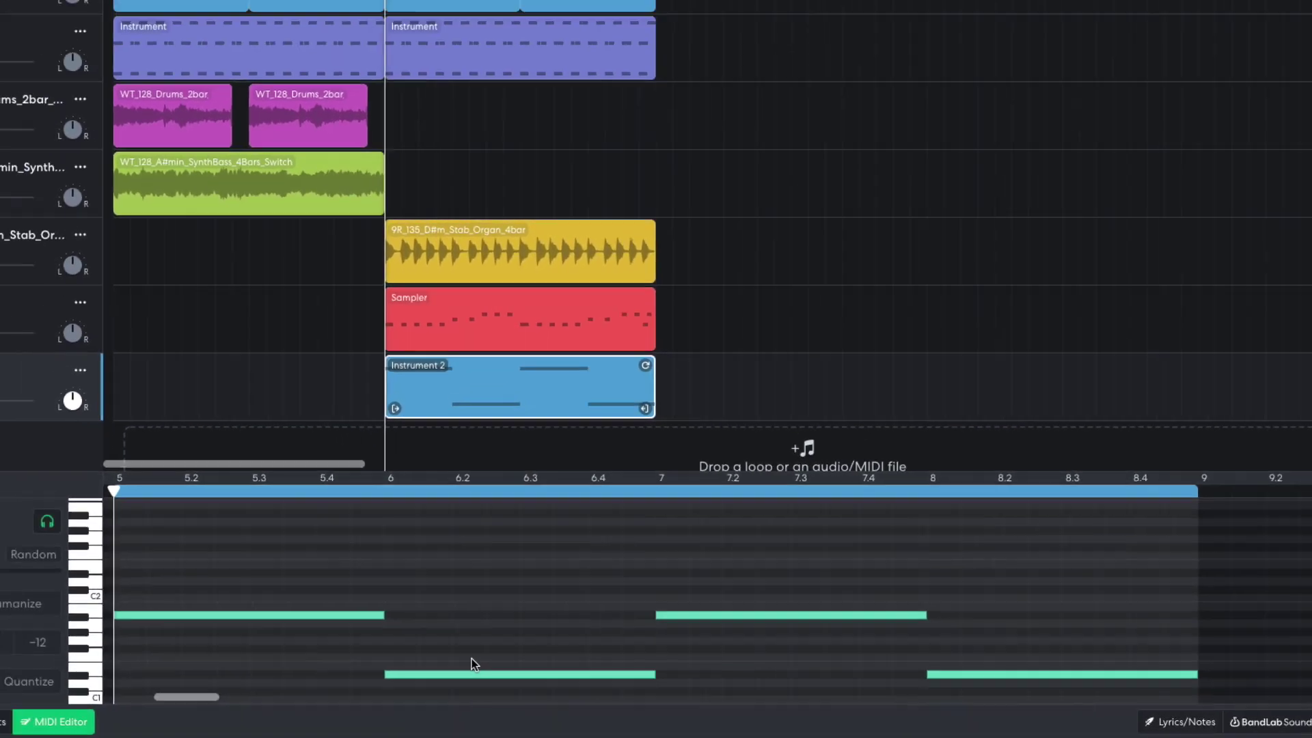
key(space)
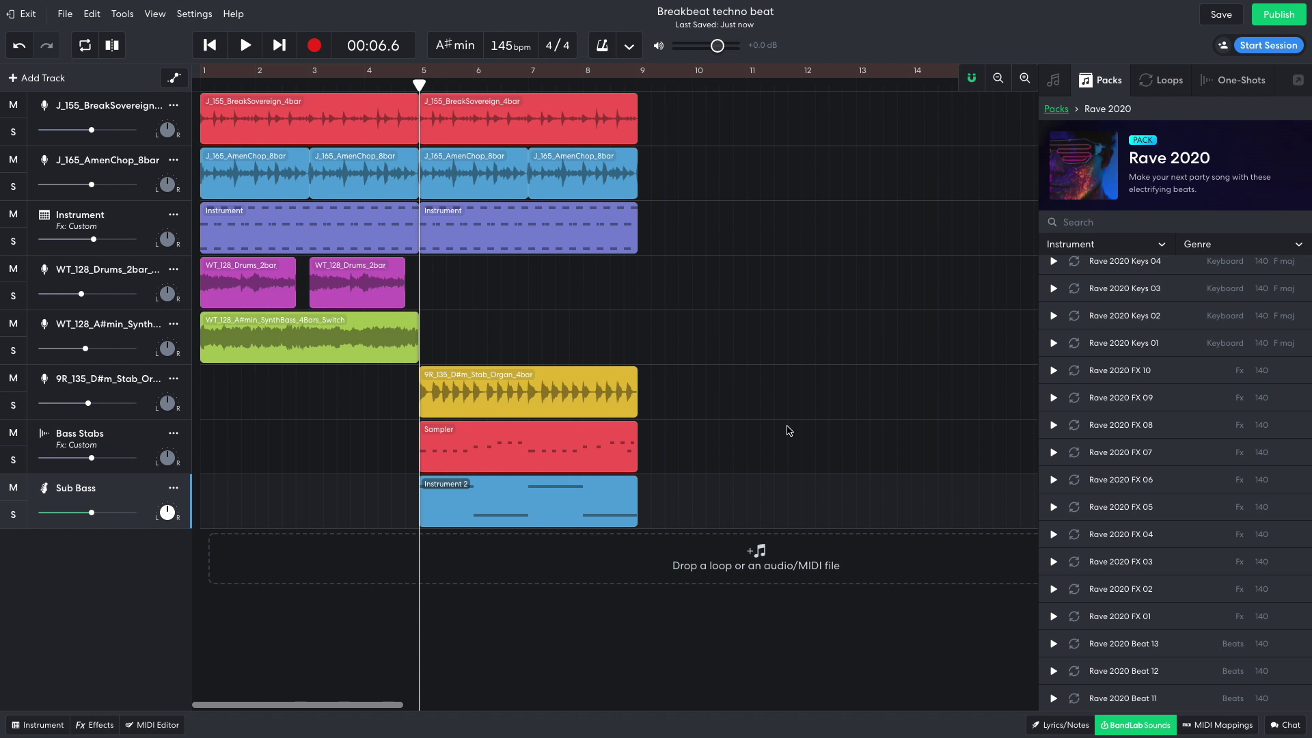
Add Rave 2020 FX 09 as a new track at bar 7 and audition it.
drag(1100, 397, 504, 568)
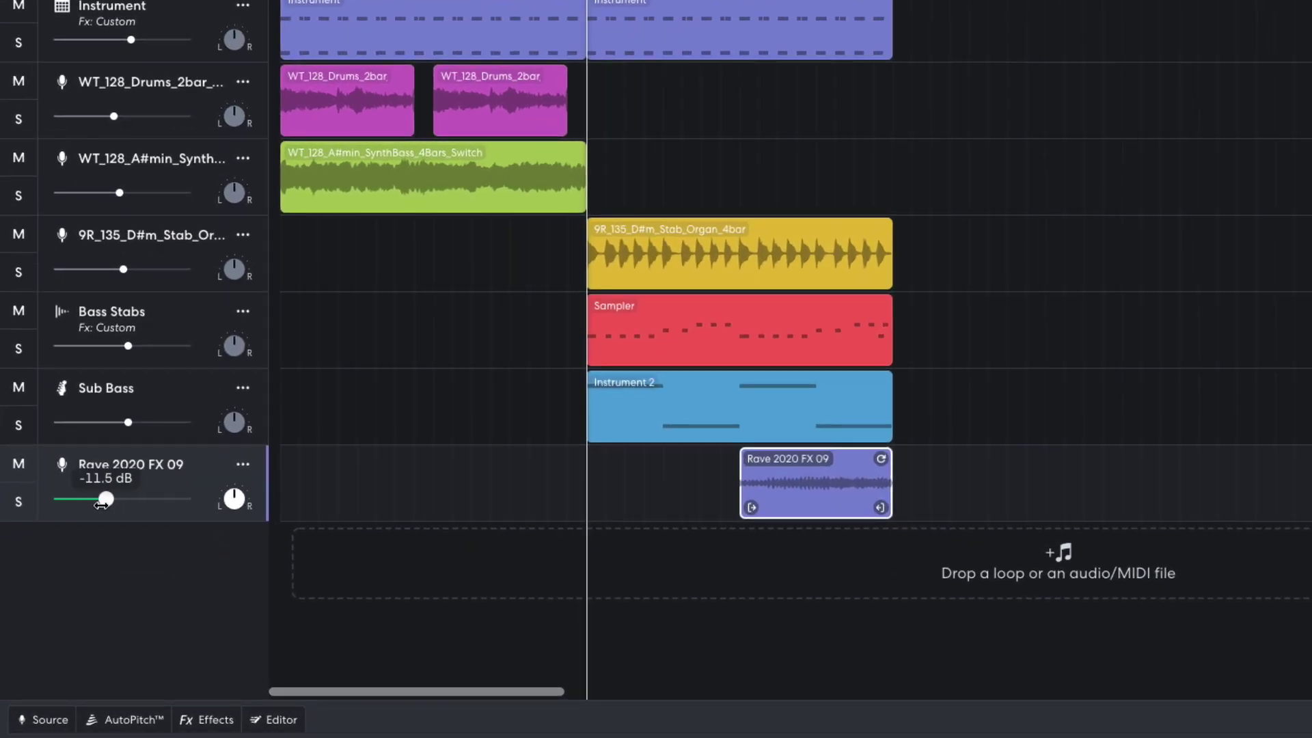
key(space)
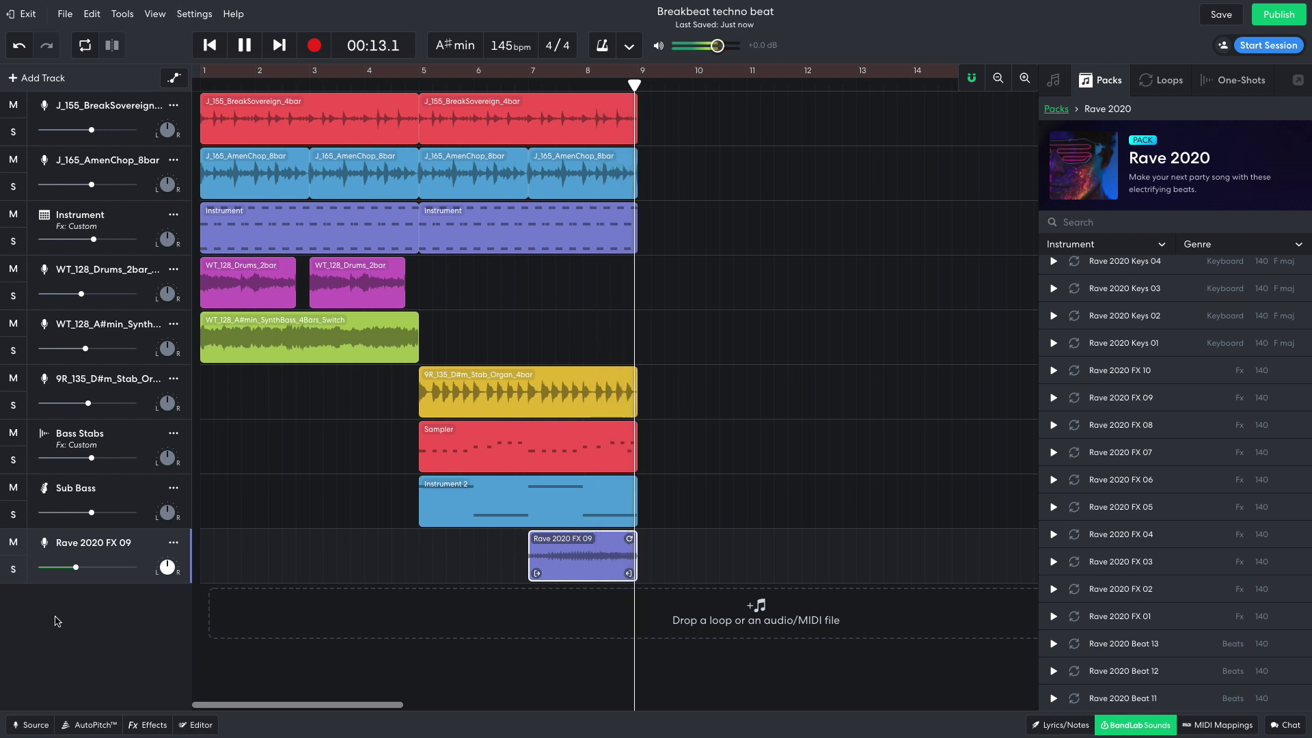
click(906, 448)
Add Rave 2020 FX 02 as another track at bar 7 and play from bar 7.
key(space)
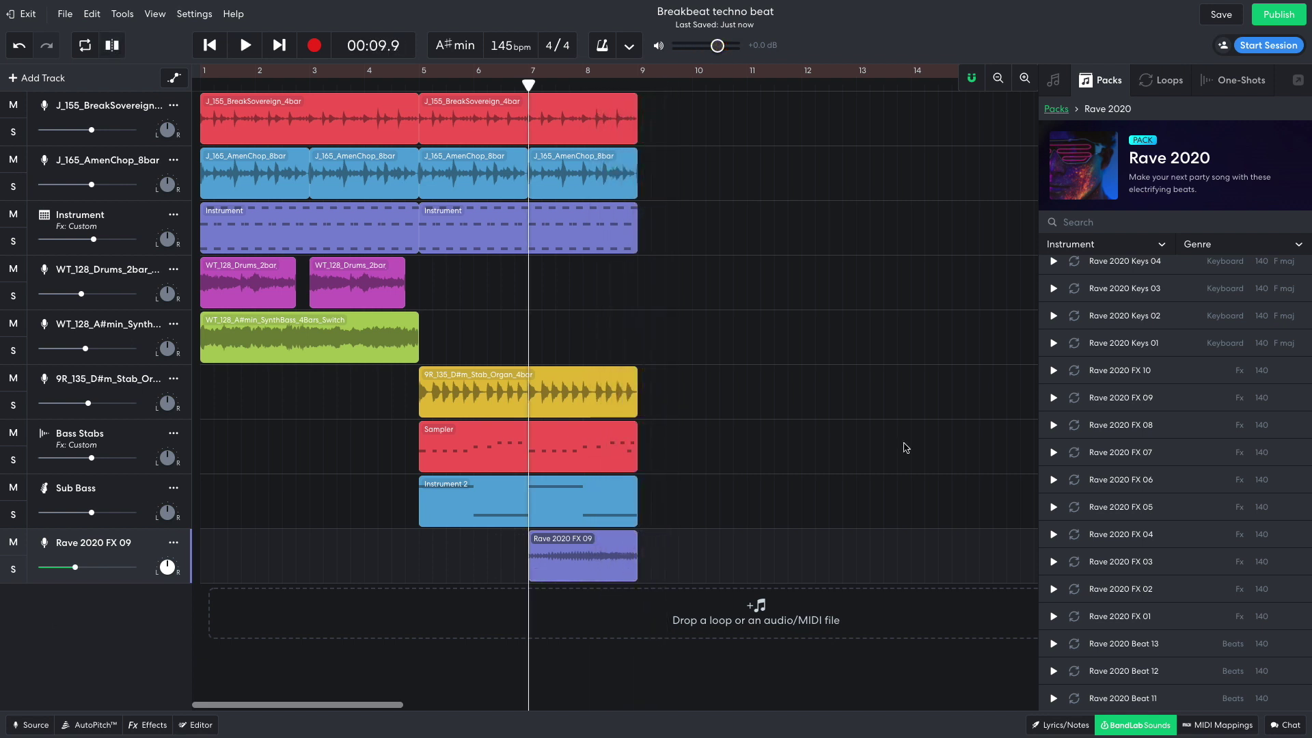
drag(1104, 592, 529, 628)
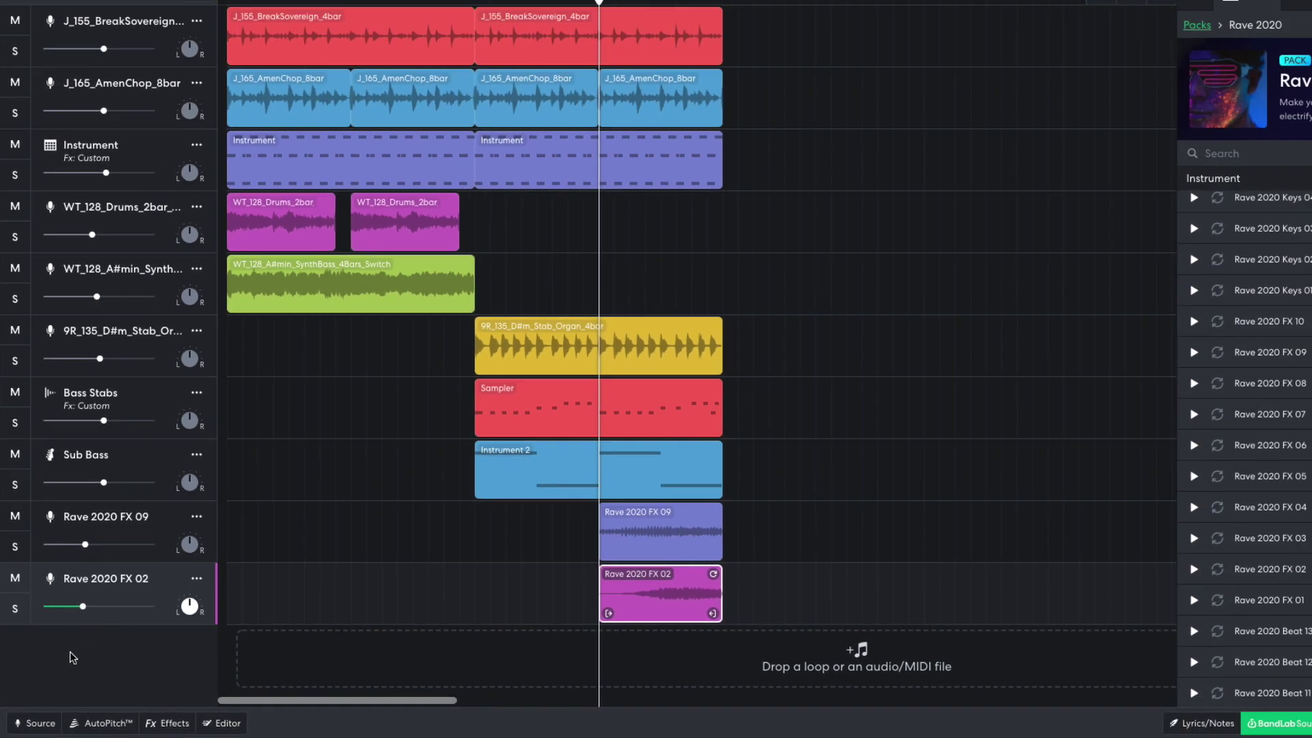
key(space)
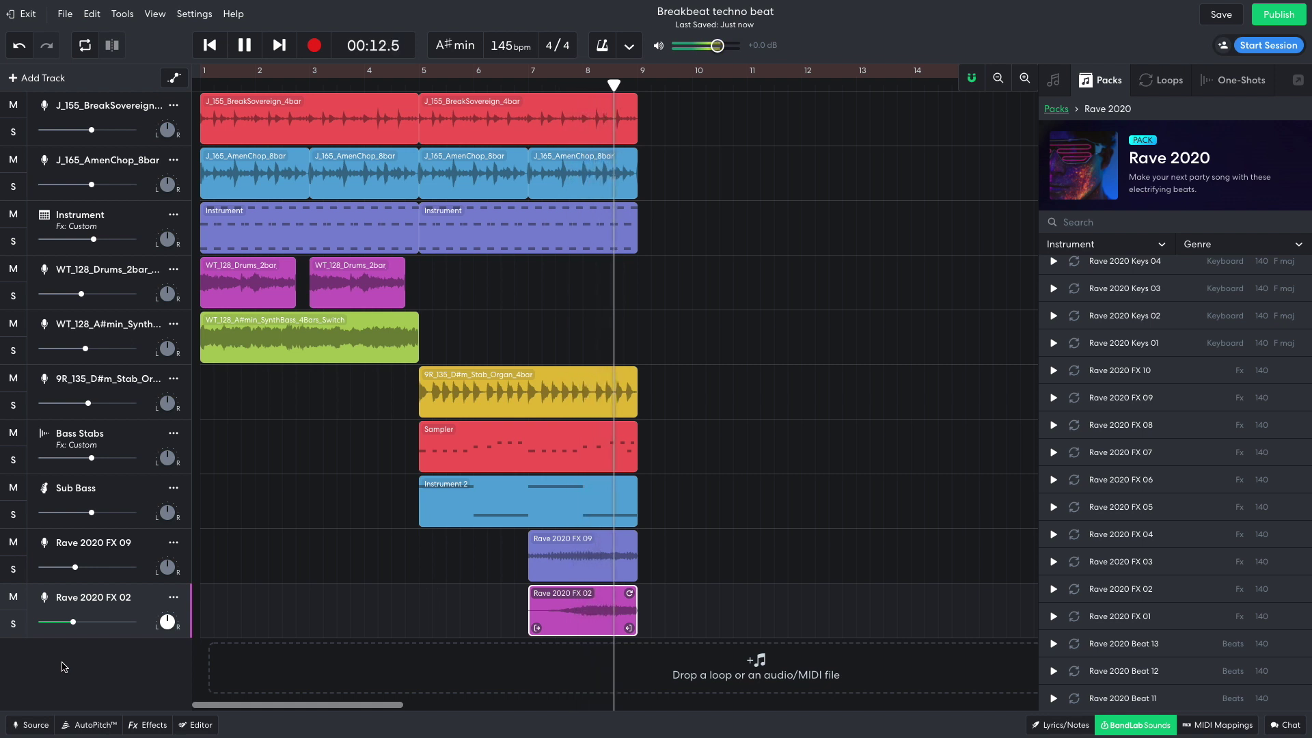
Stop playback, add the Rave 2020 FX 05 impact as a new track at bar 9, and audition it.
click(771, 284)
key(space)
drag(1088, 507, 661, 668)
mouse_move(106, 677)
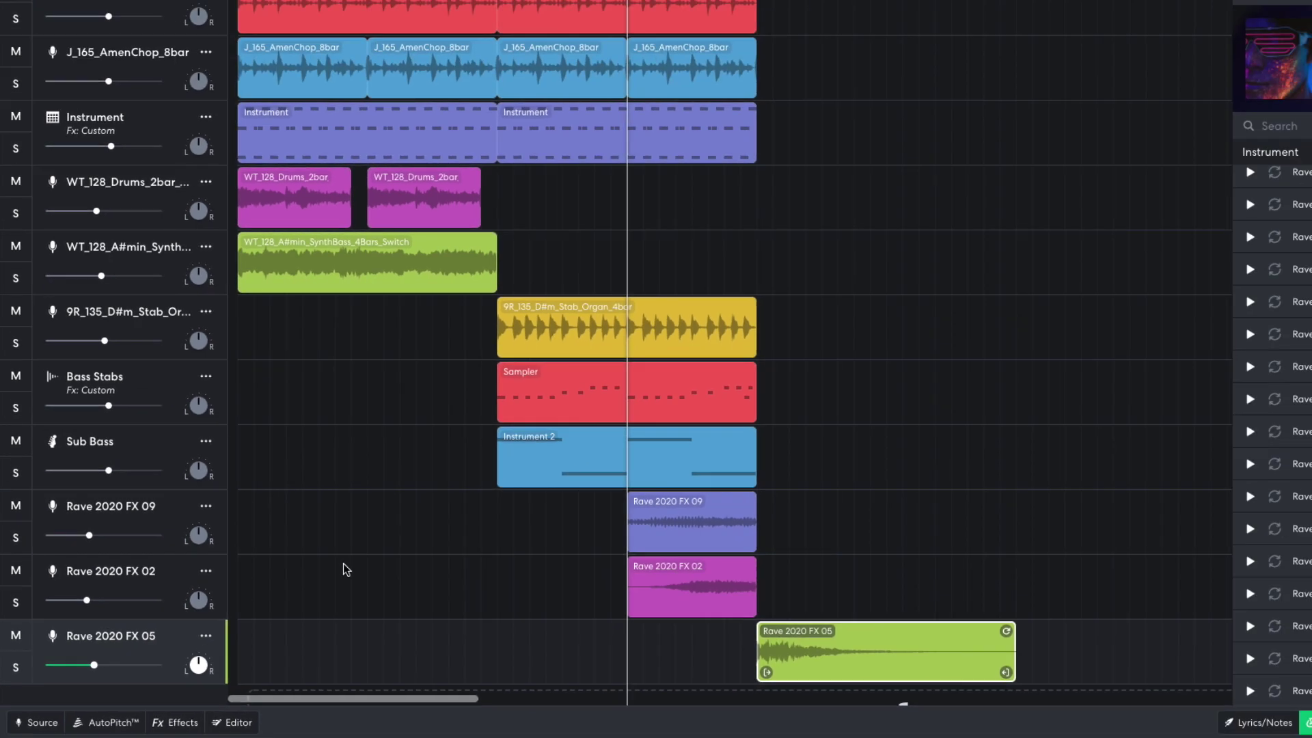
key(space)
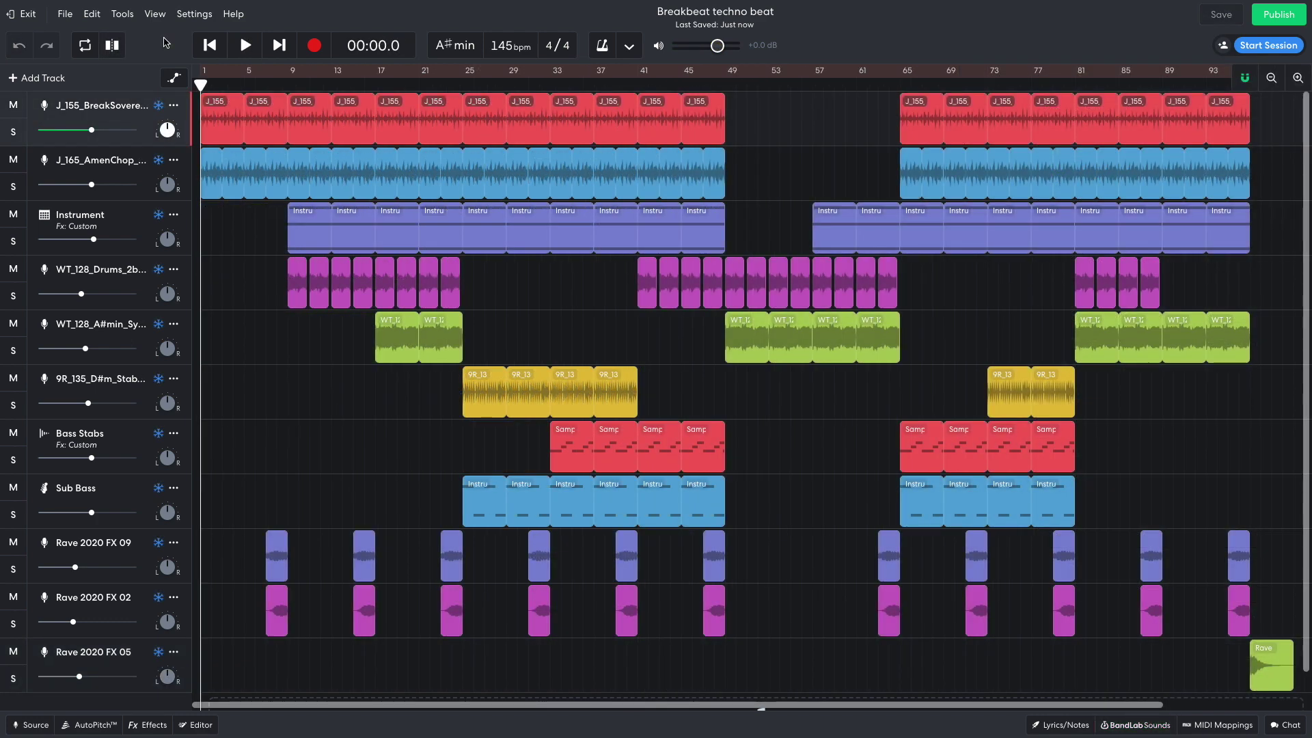
Play the full roughly 95-bar arrangement from the start.
key(space)
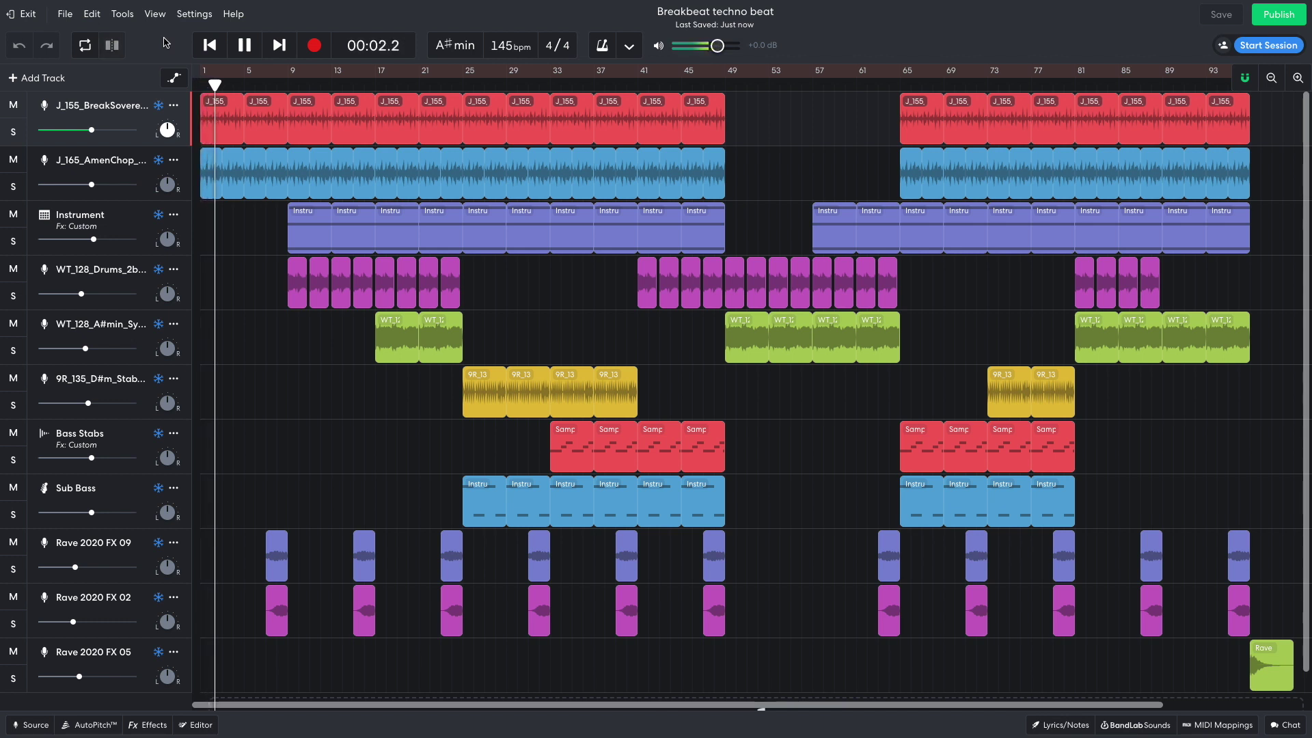